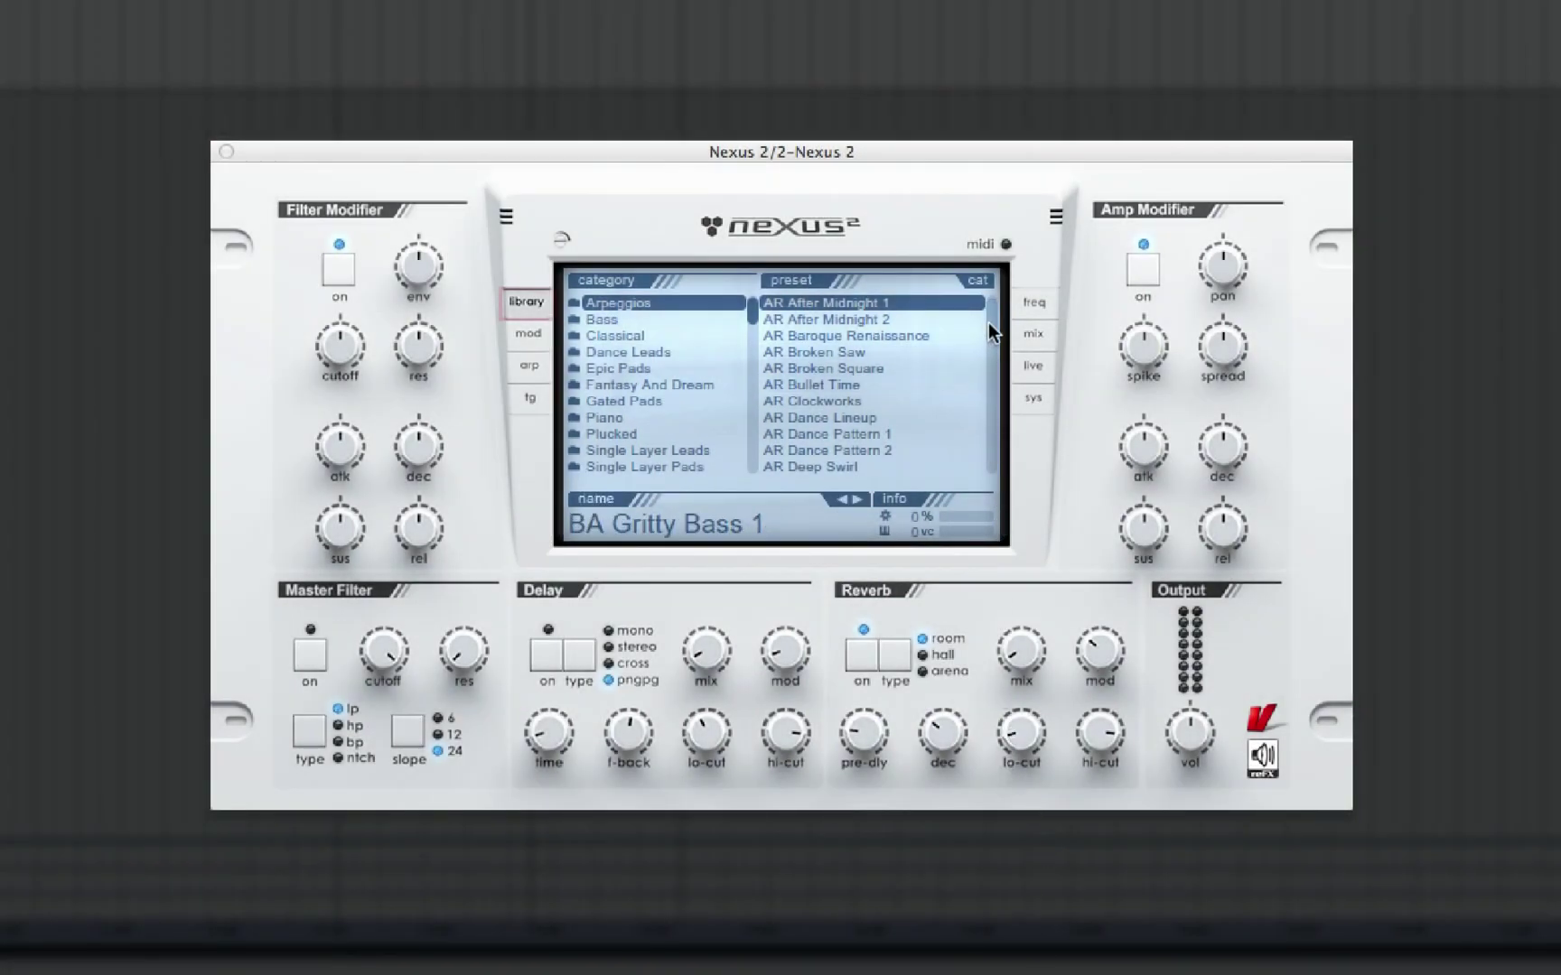
Browse the Bass category presets, then the Fantasy And Dream presets, scrolling both lists.
left_click(705, 318)
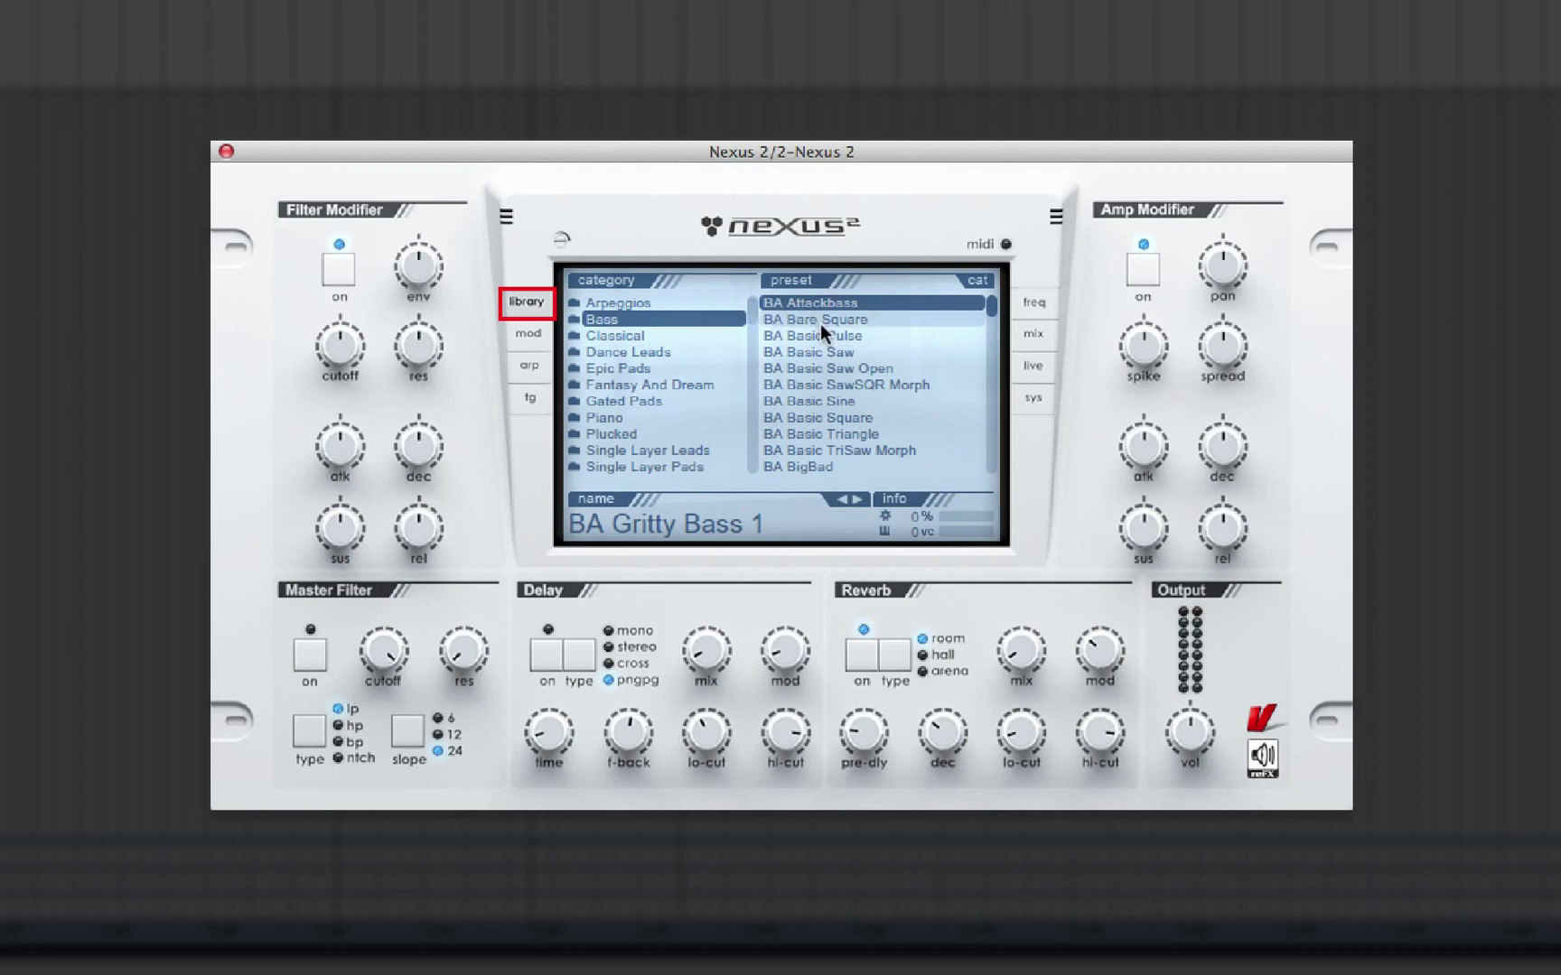
left_click_drag(989, 307, 990, 398)
left_click(732, 383)
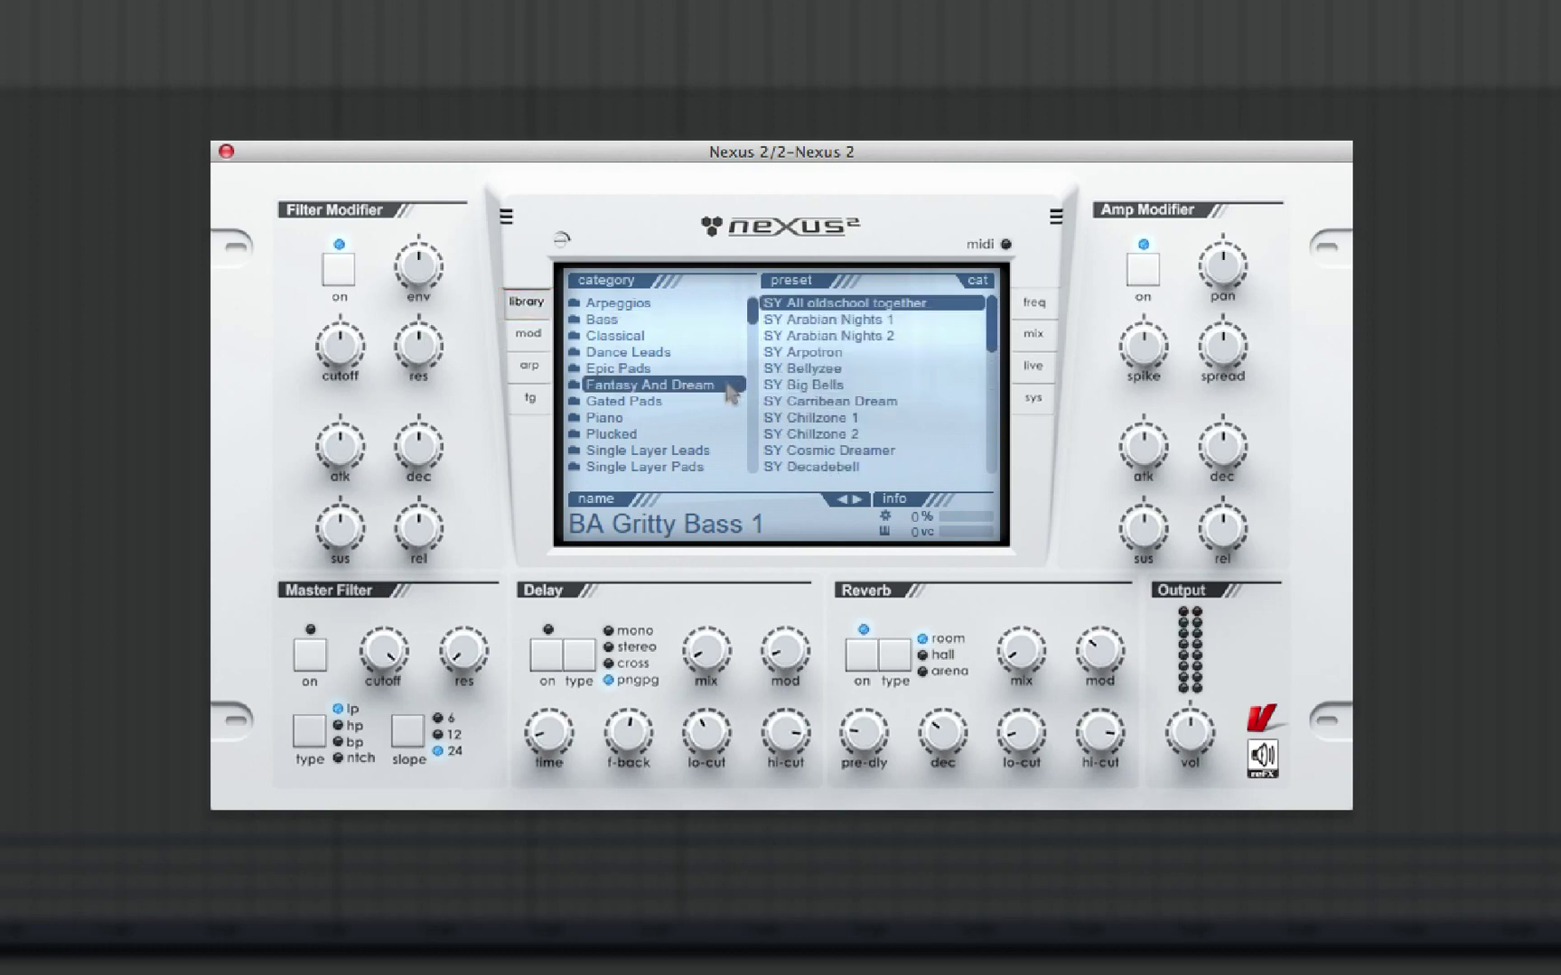
left_click_drag(988, 337, 991, 442)
left_click_drag(755, 316, 753, 440)
Select SY Trance Guitars, enlarge the library list font, and show the Bass presets.
left_click(794, 400)
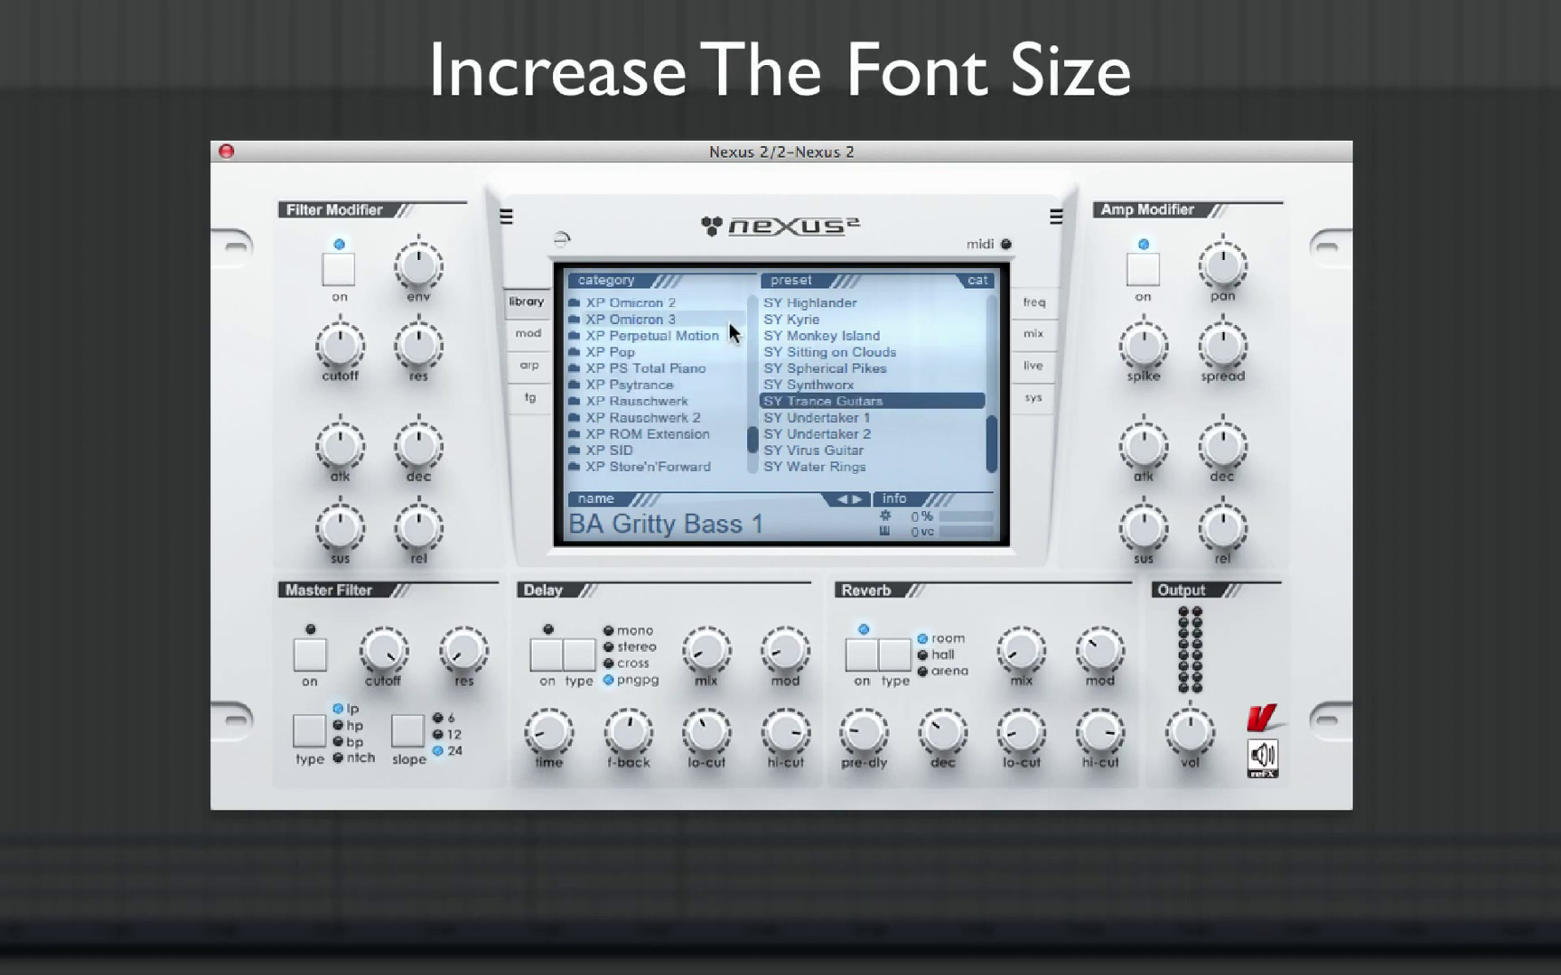
left_click(642, 280)
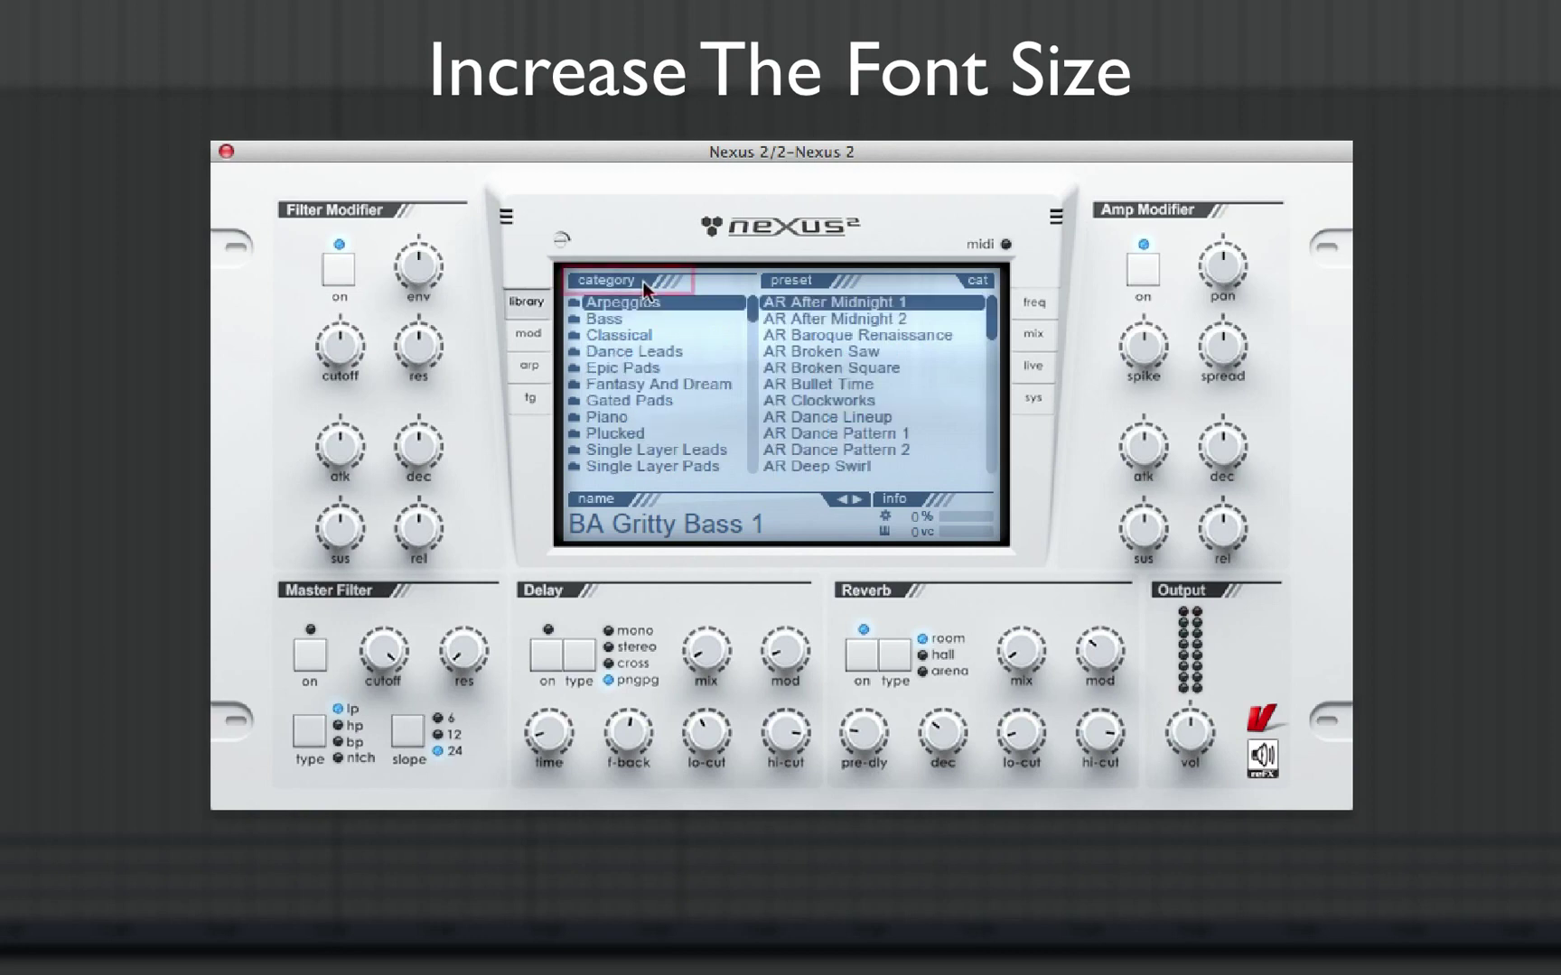
left_click(659, 316)
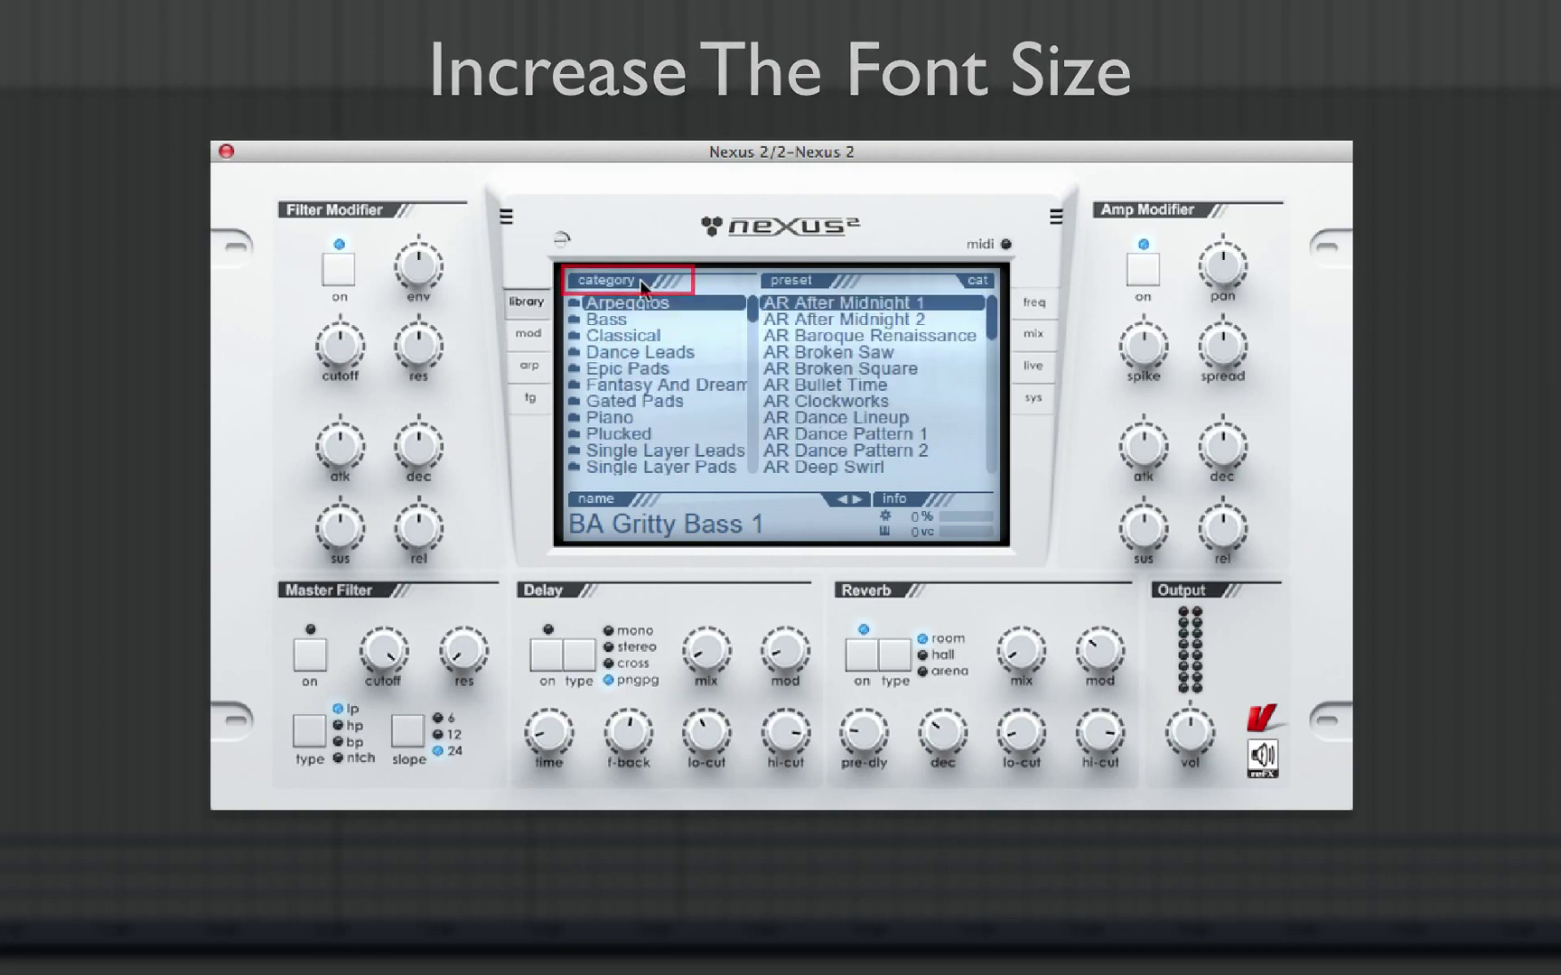
left_click(647, 321)
Show the Epic Pads category, pick PD Bellizee, and lower the display contrast.
left_click(665, 365)
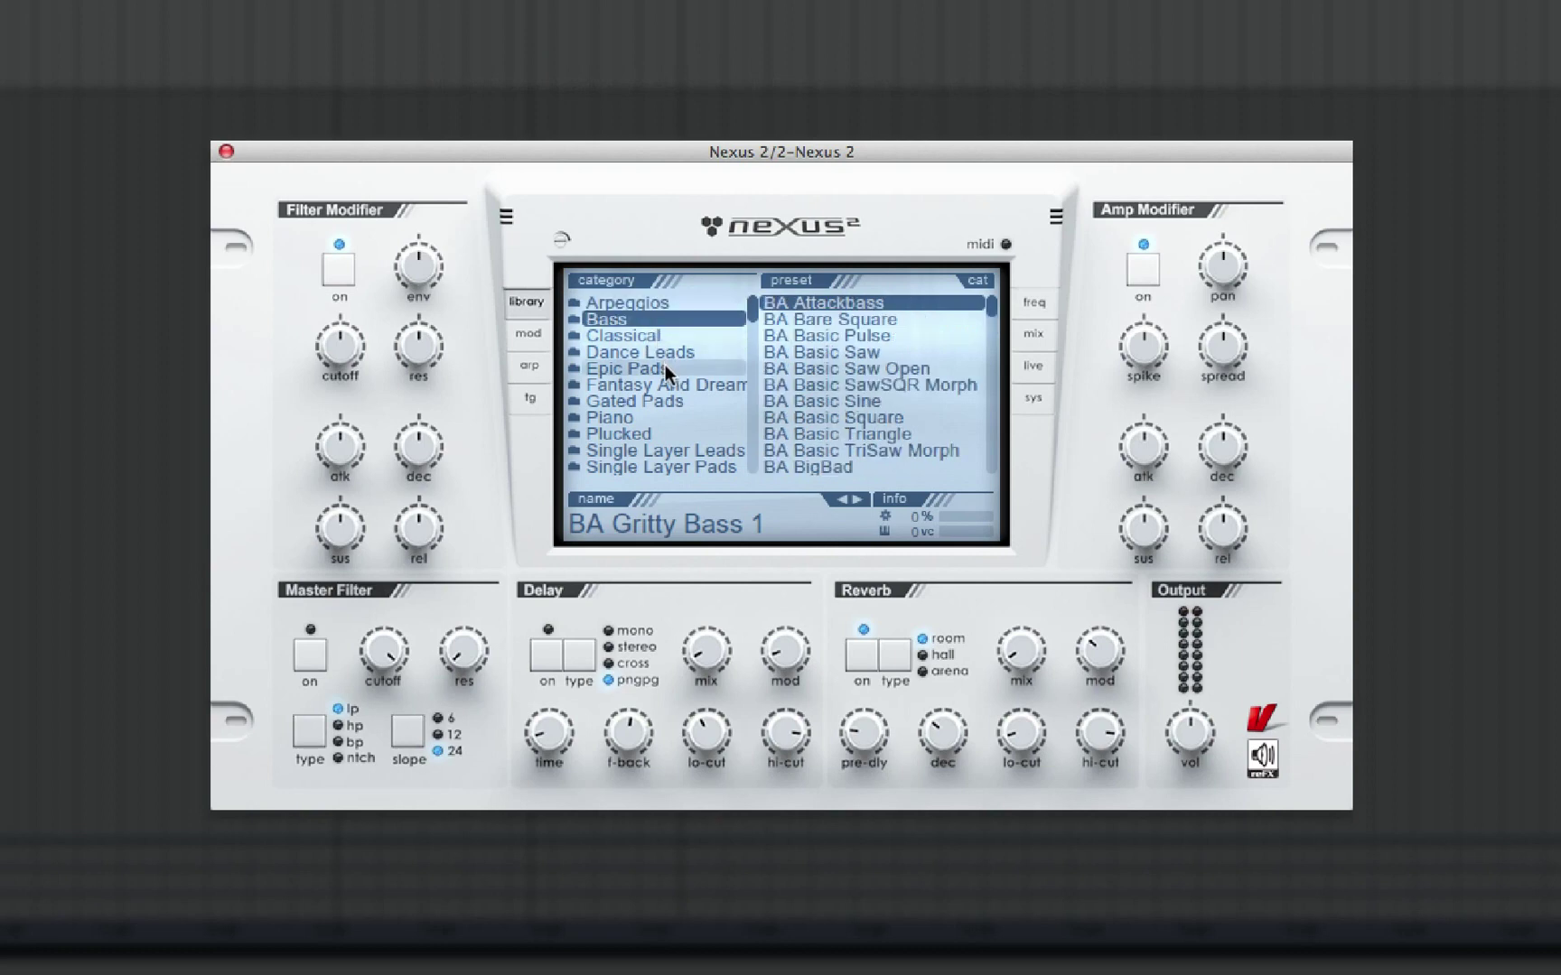
left_click(801, 387)
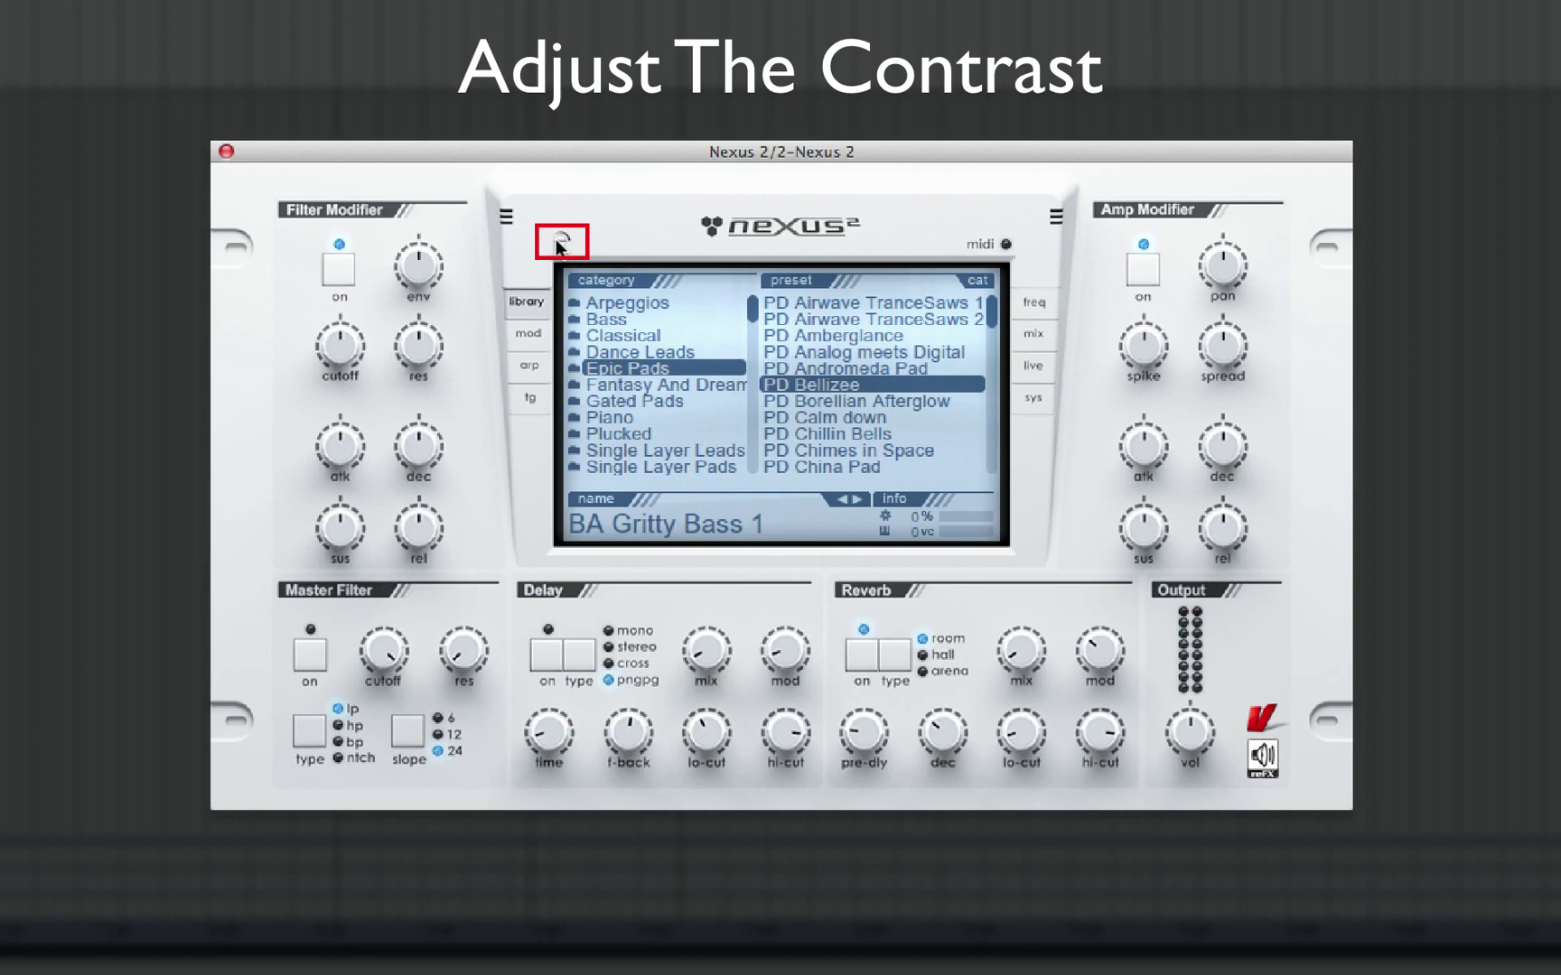
left_click_drag(556, 269, 524, 252)
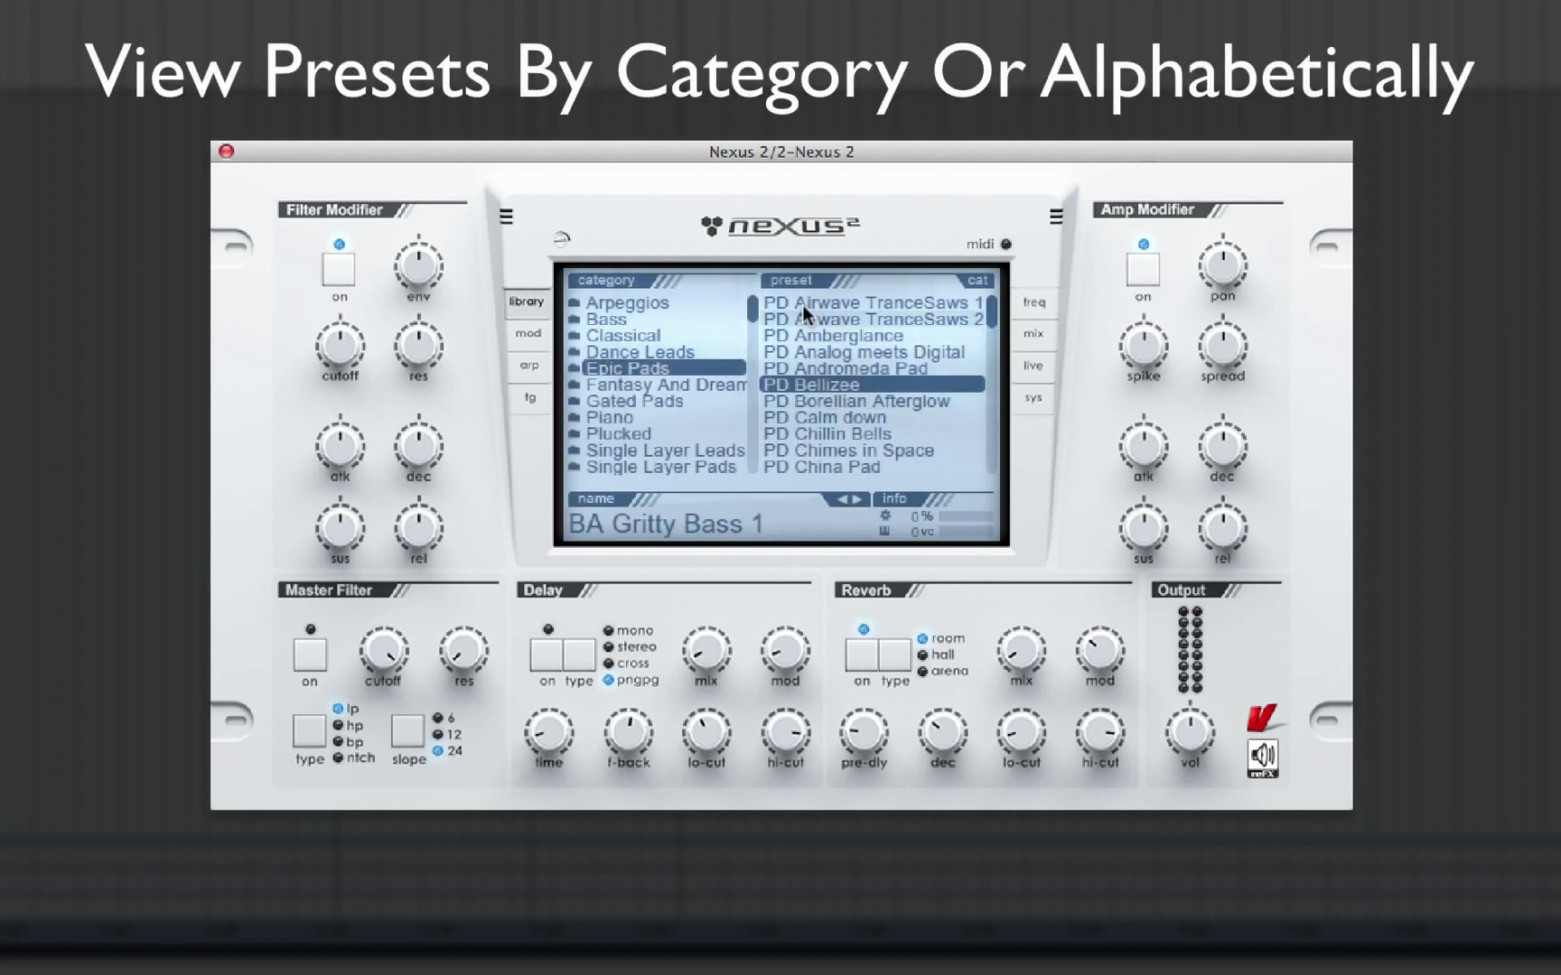
Show XP Dance vol.1 presets, sort them alphabetically, then switch back to category order.
left_click_drag(988, 317, 984, 322)
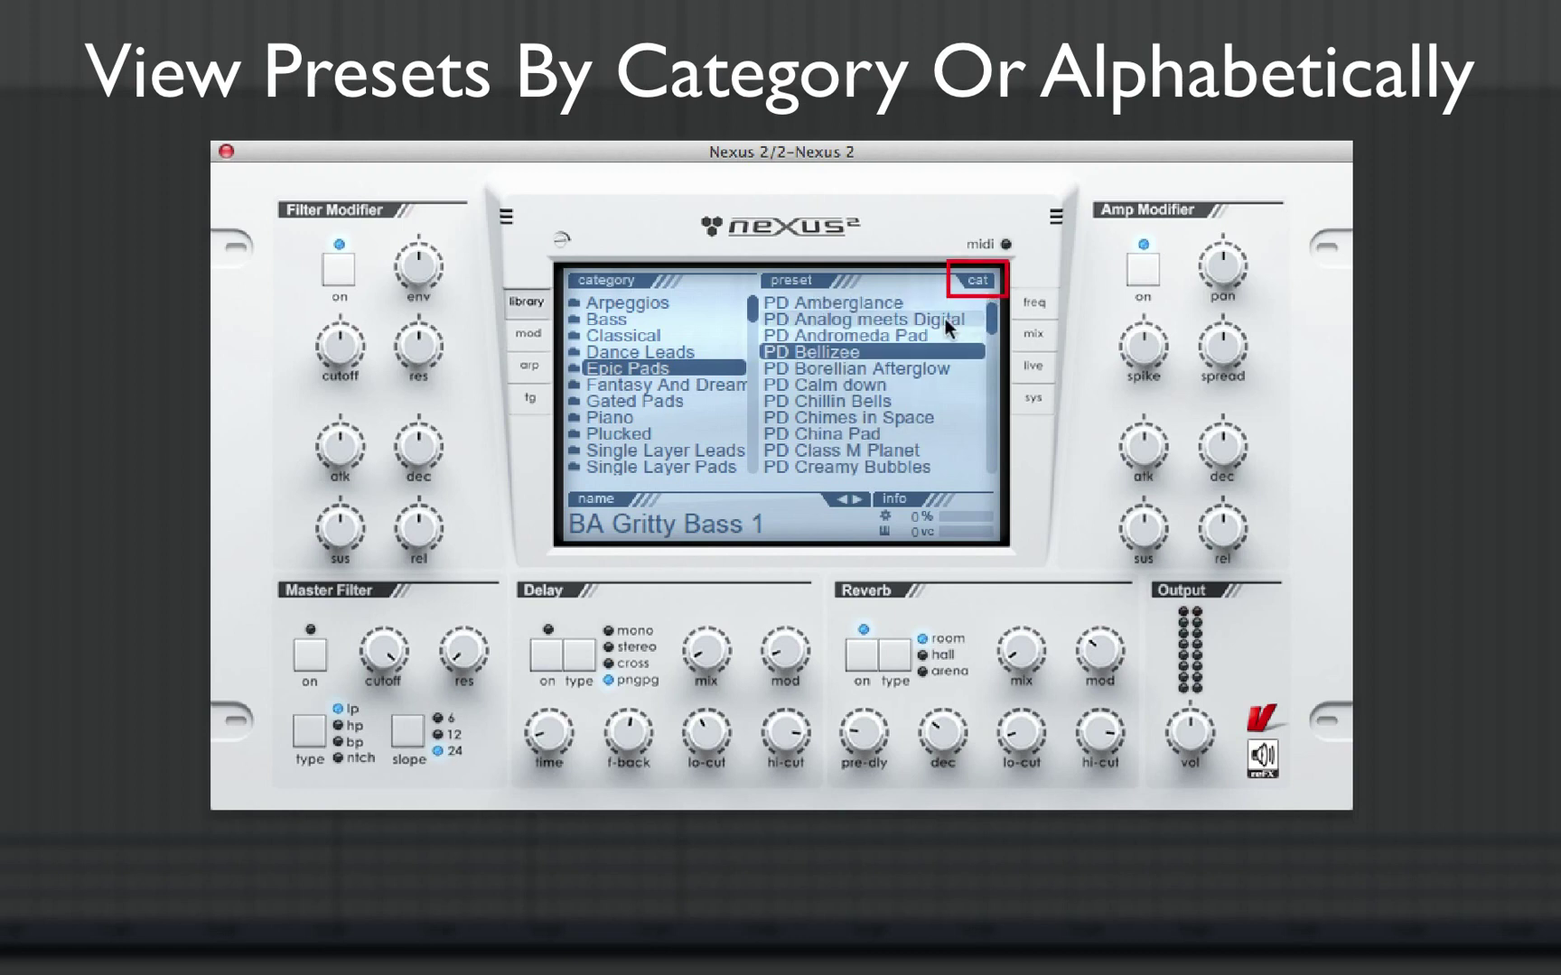
left_click_drag(752, 309, 750, 364)
left_click(698, 354)
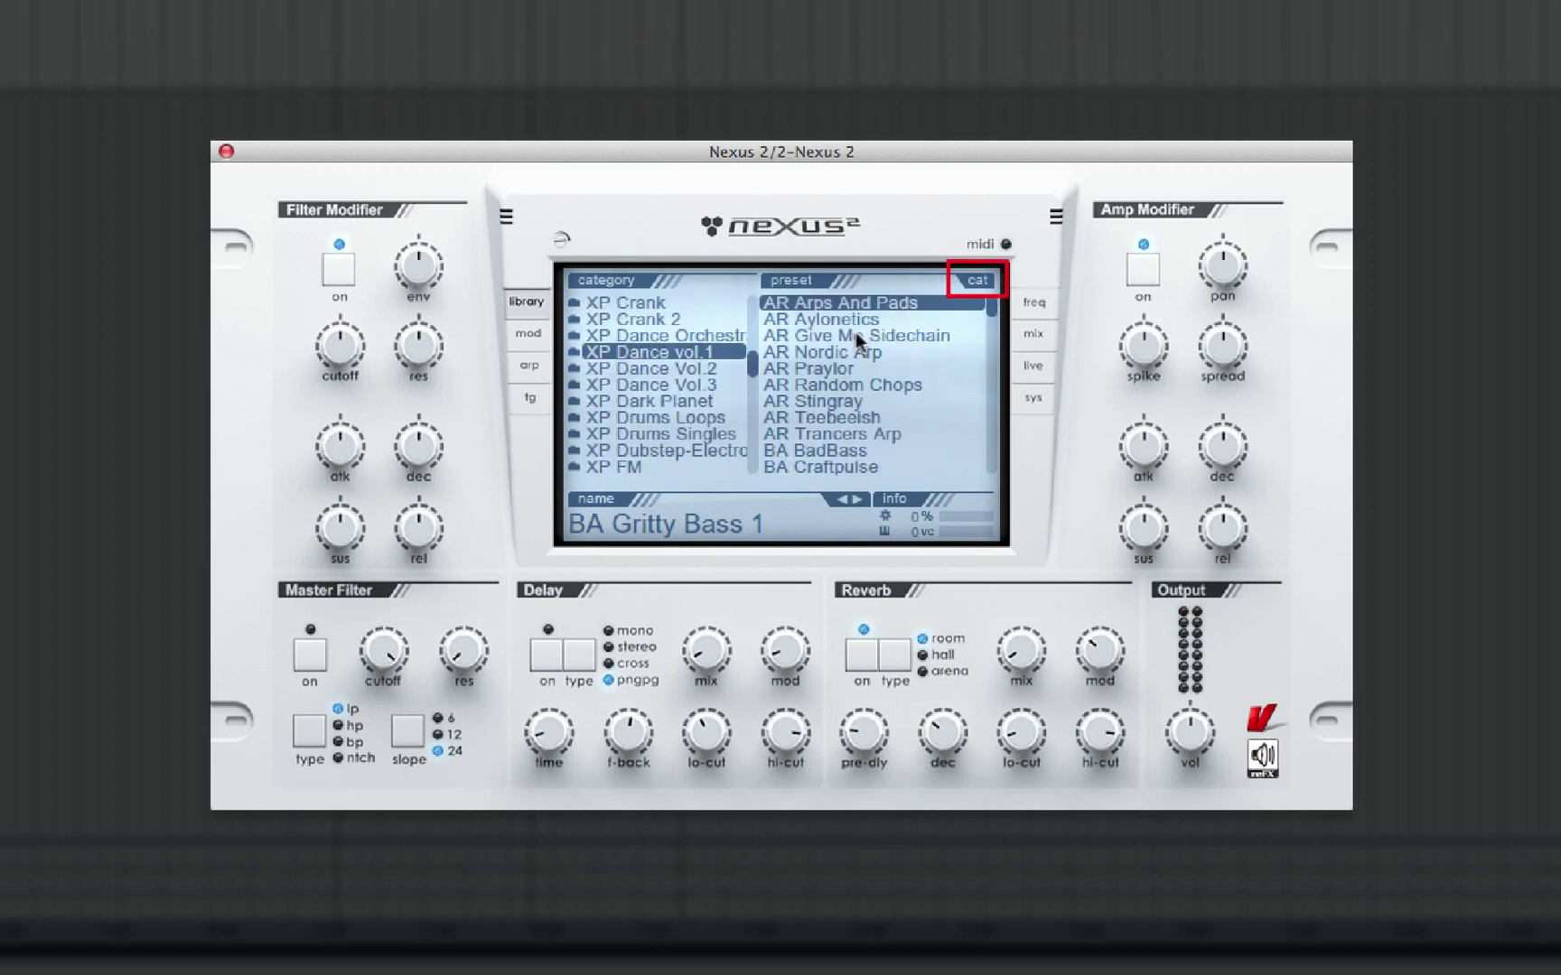
left_click(978, 281)
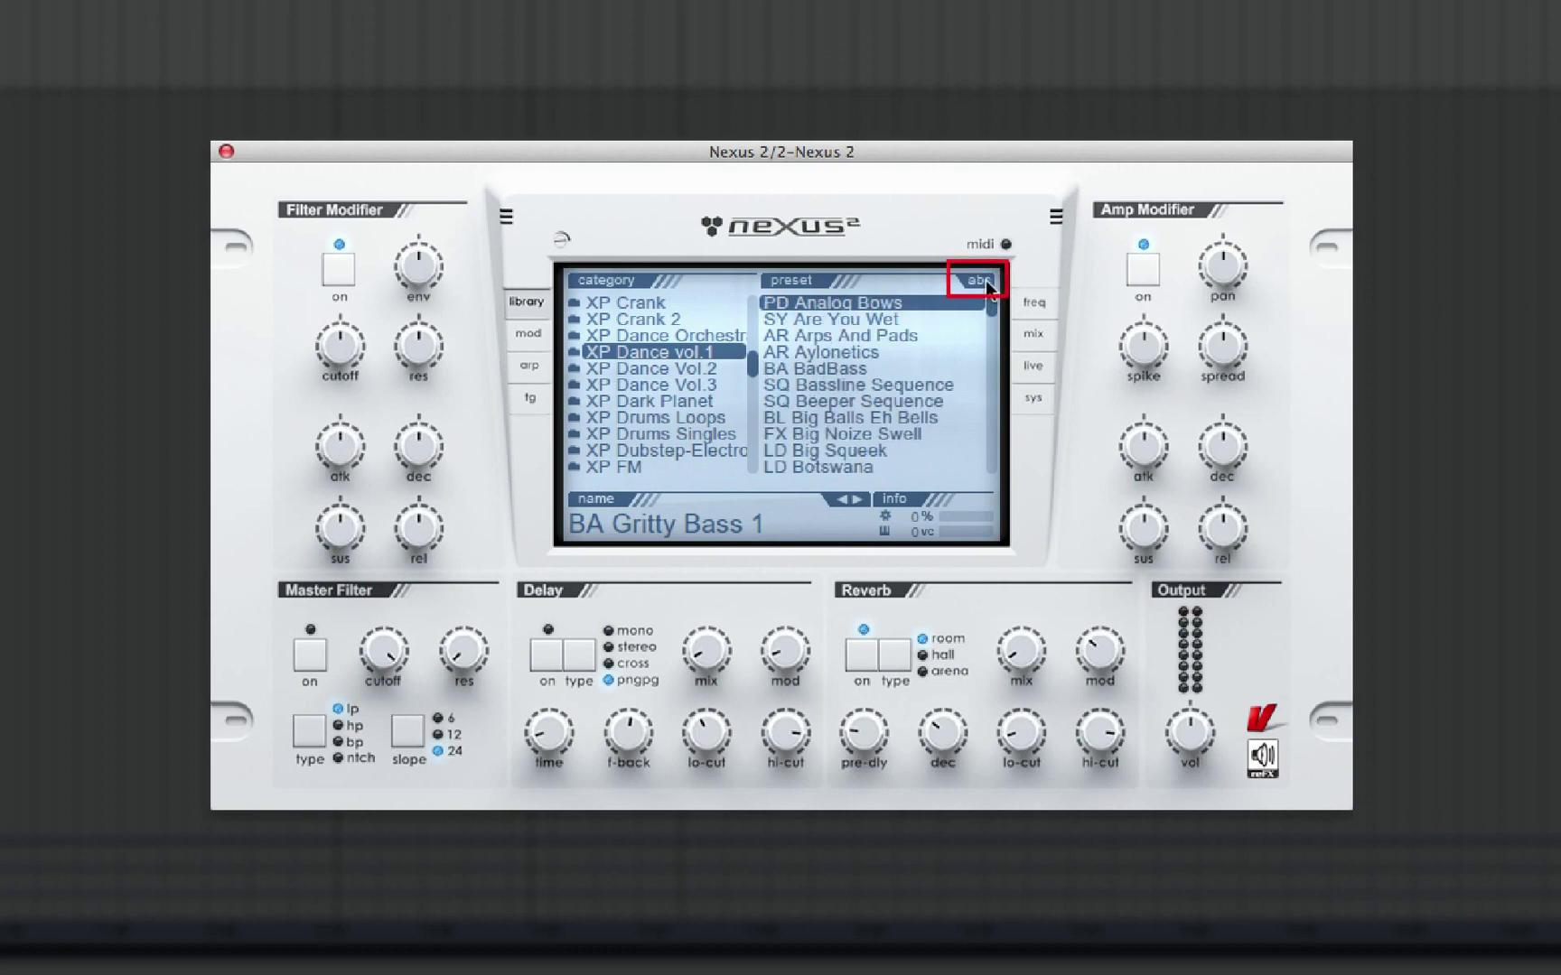
left_click_drag(988, 306, 991, 358)
left_click(985, 280)
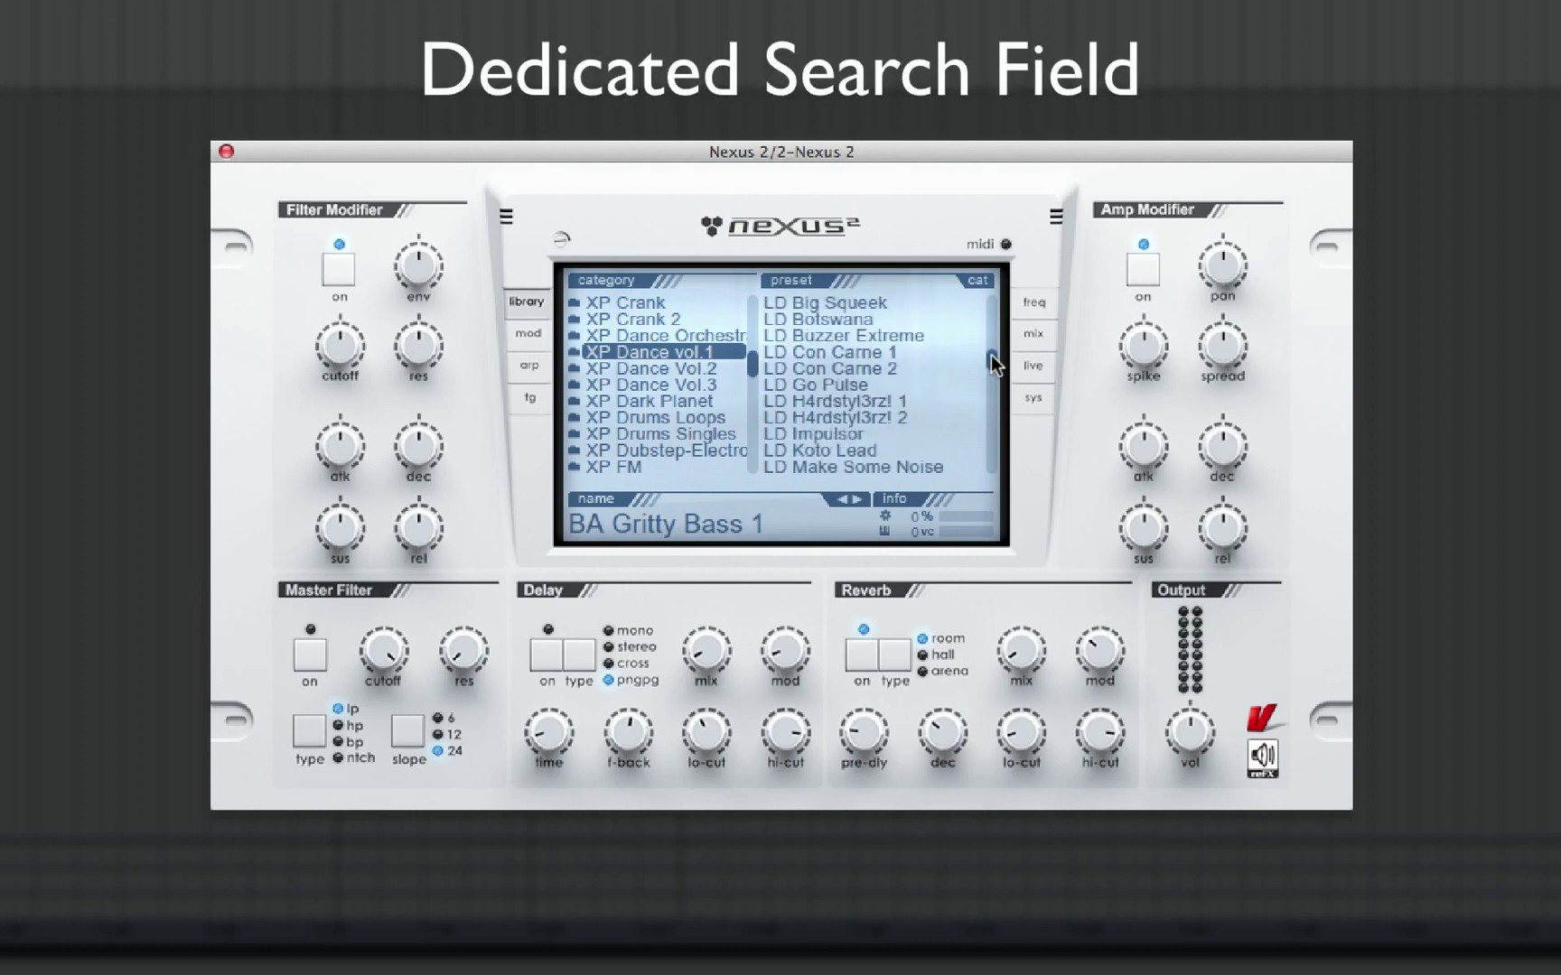
Sort presets alphabetically and add a new saved search for 'Lead'.
left_click(986, 283)
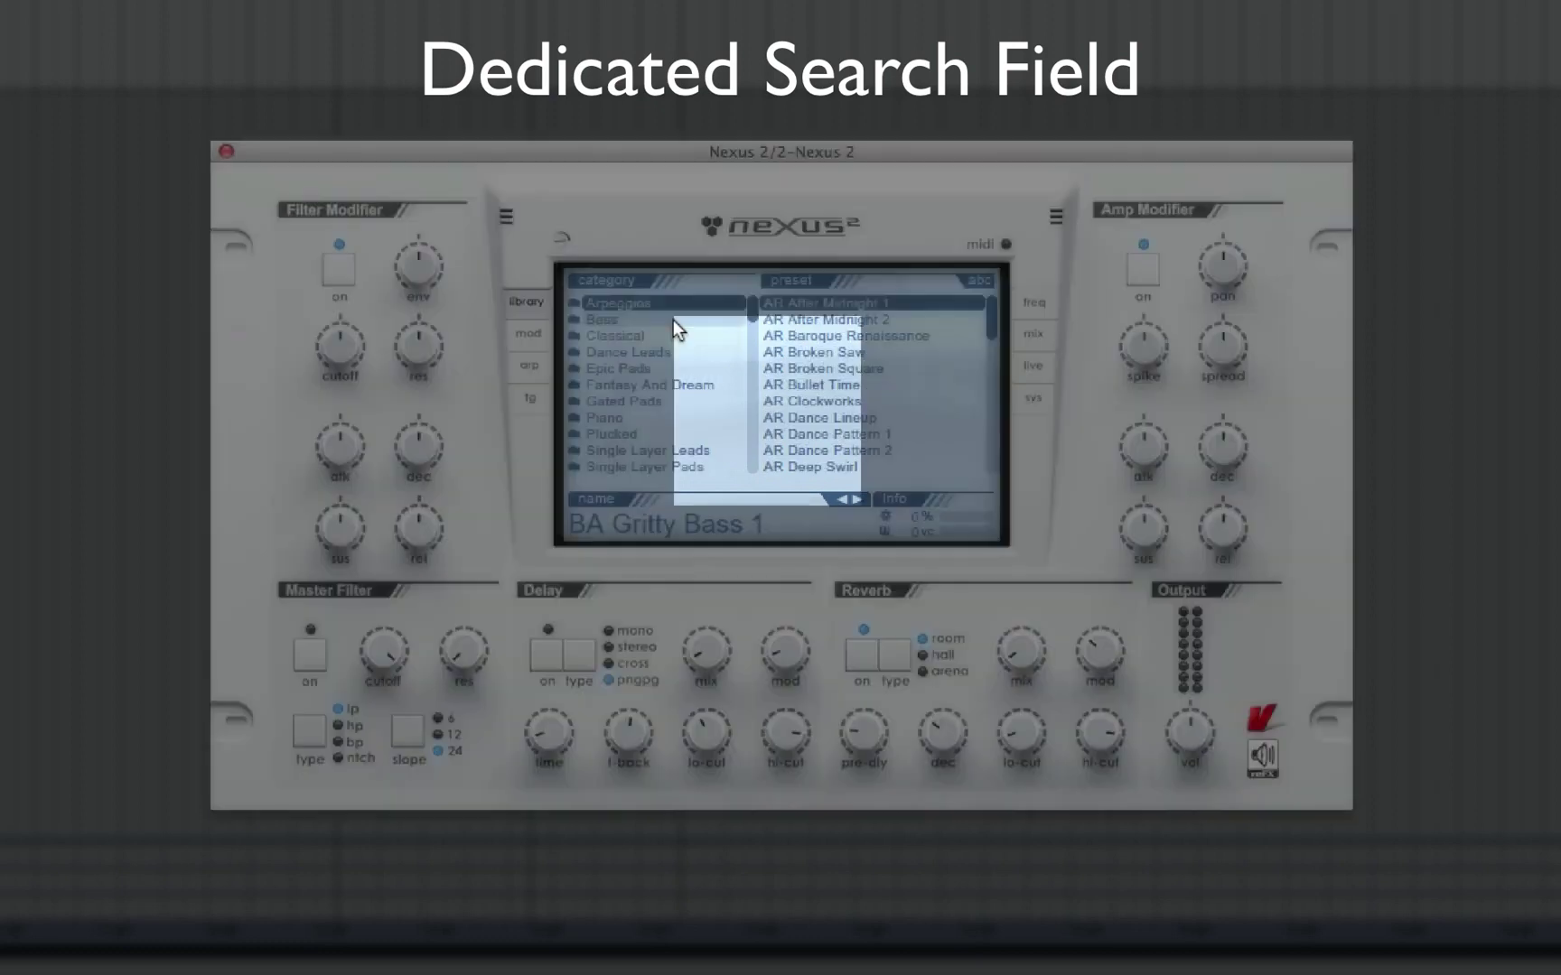
right_click(672, 320)
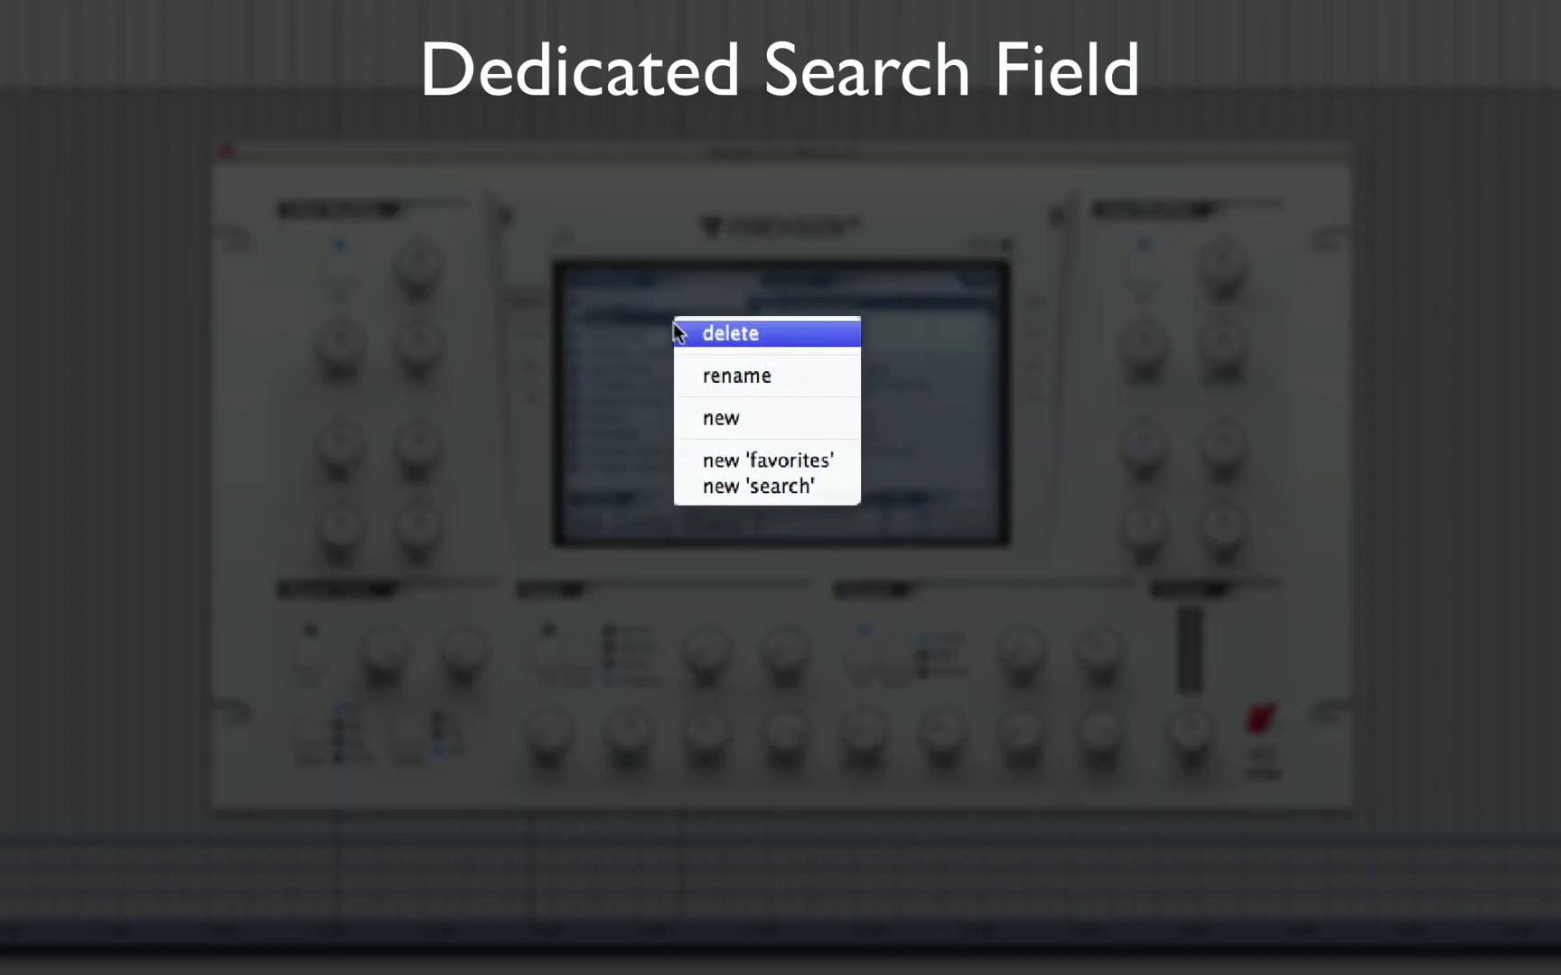
left_click(752, 491)
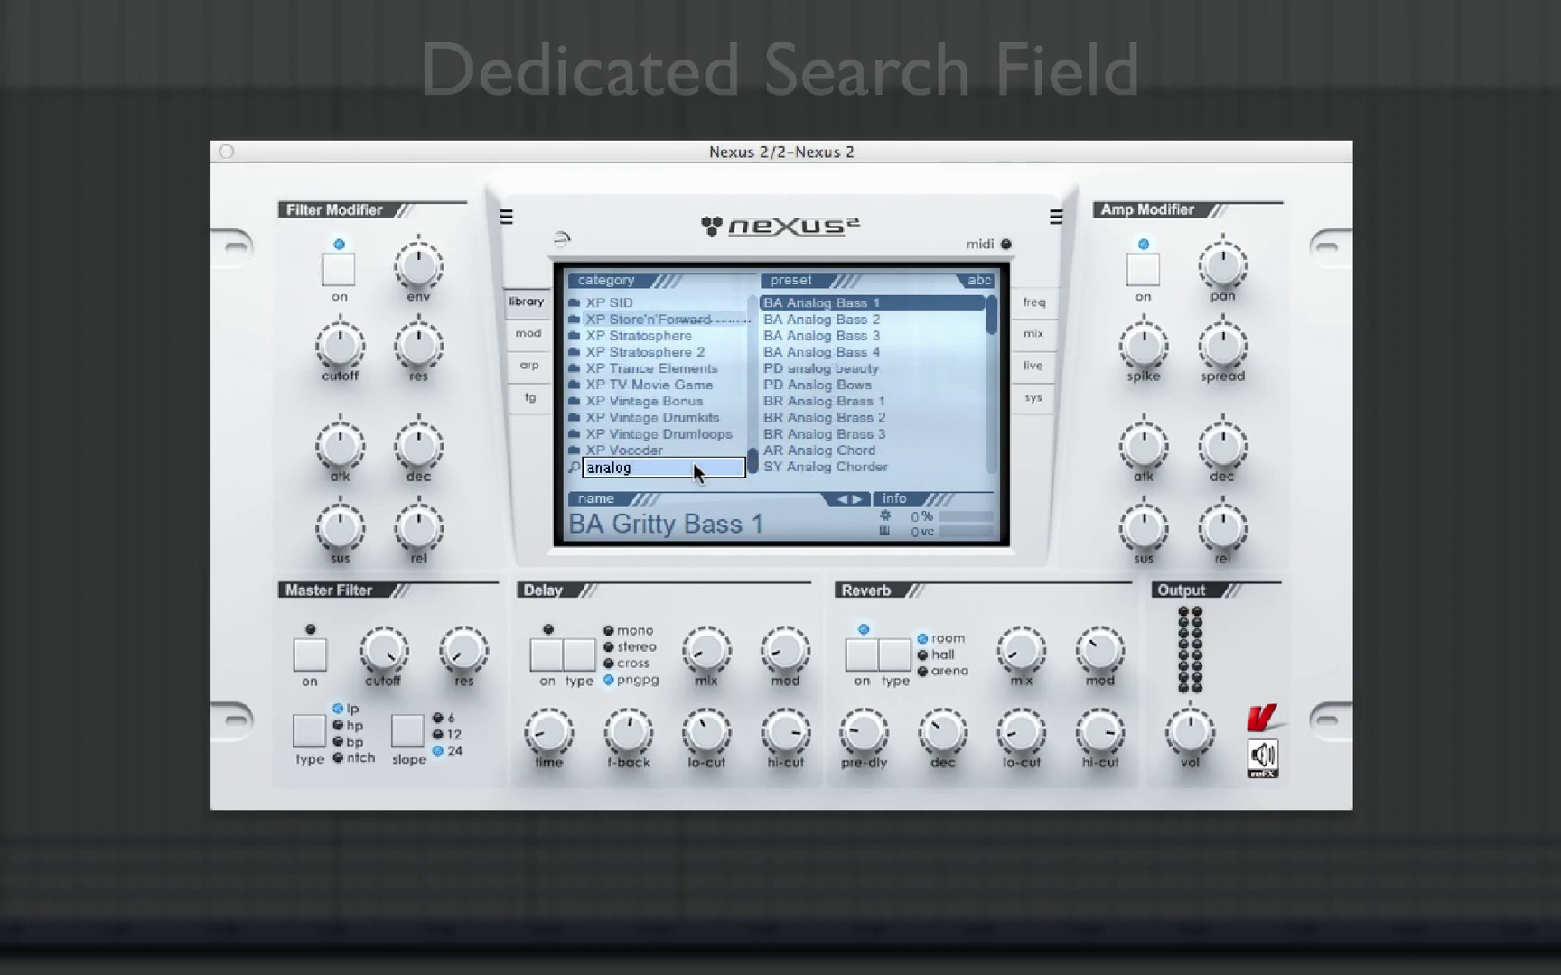
type("Lead")
key("Return")
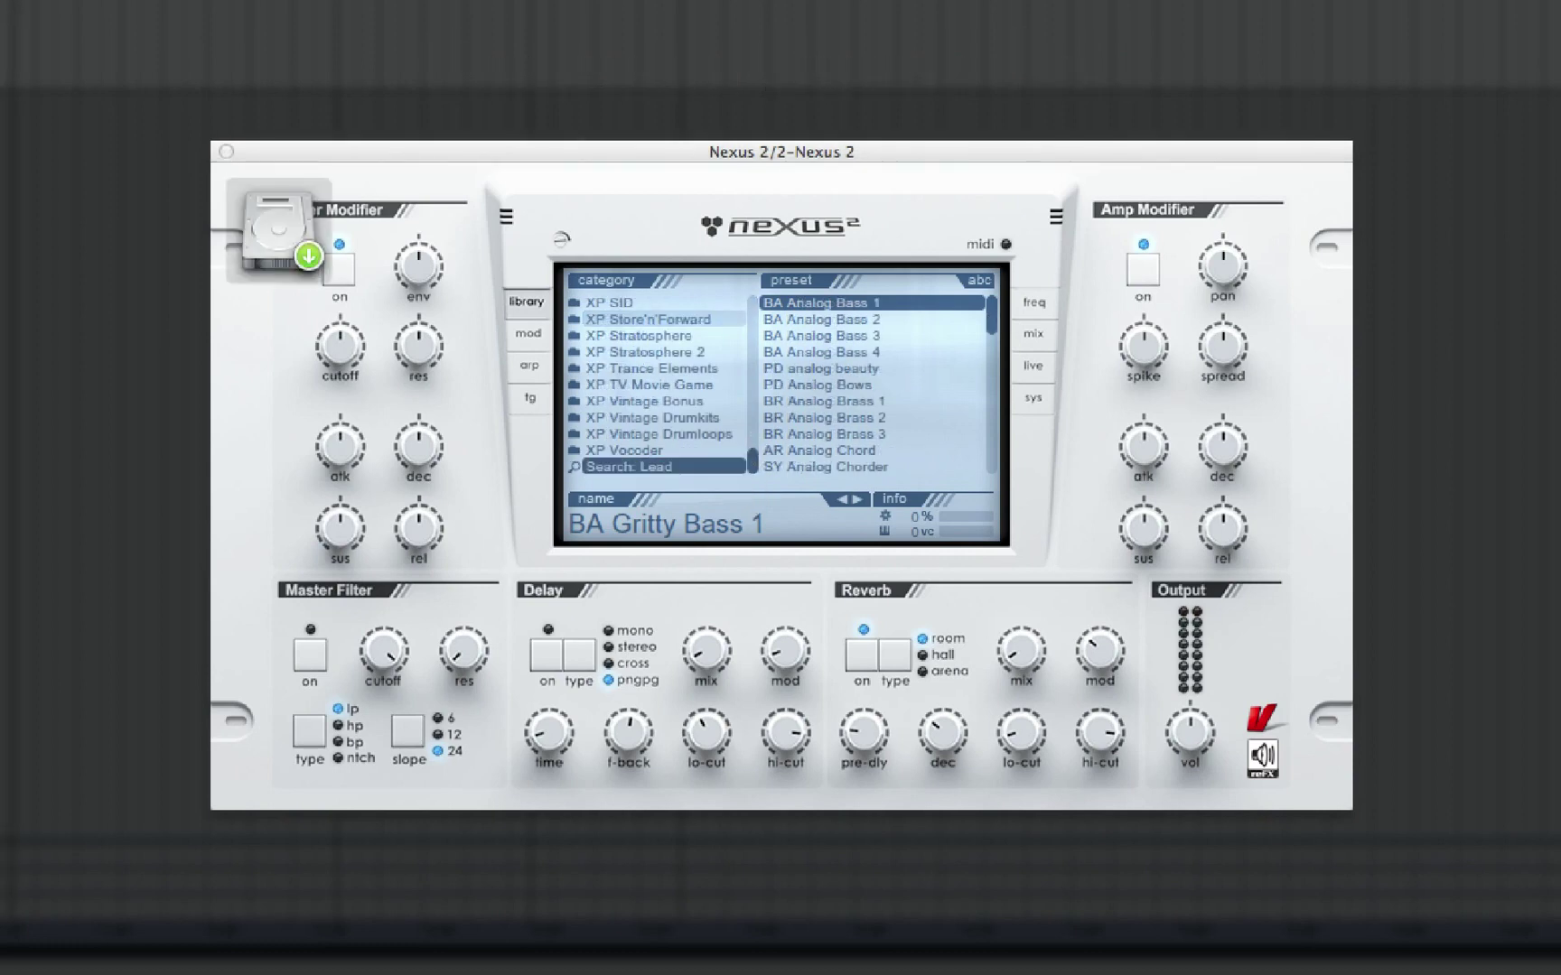
Browse the Lead results, picking LD Arturo Lead and LD Classic Trance Lead.
left_click(881, 368)
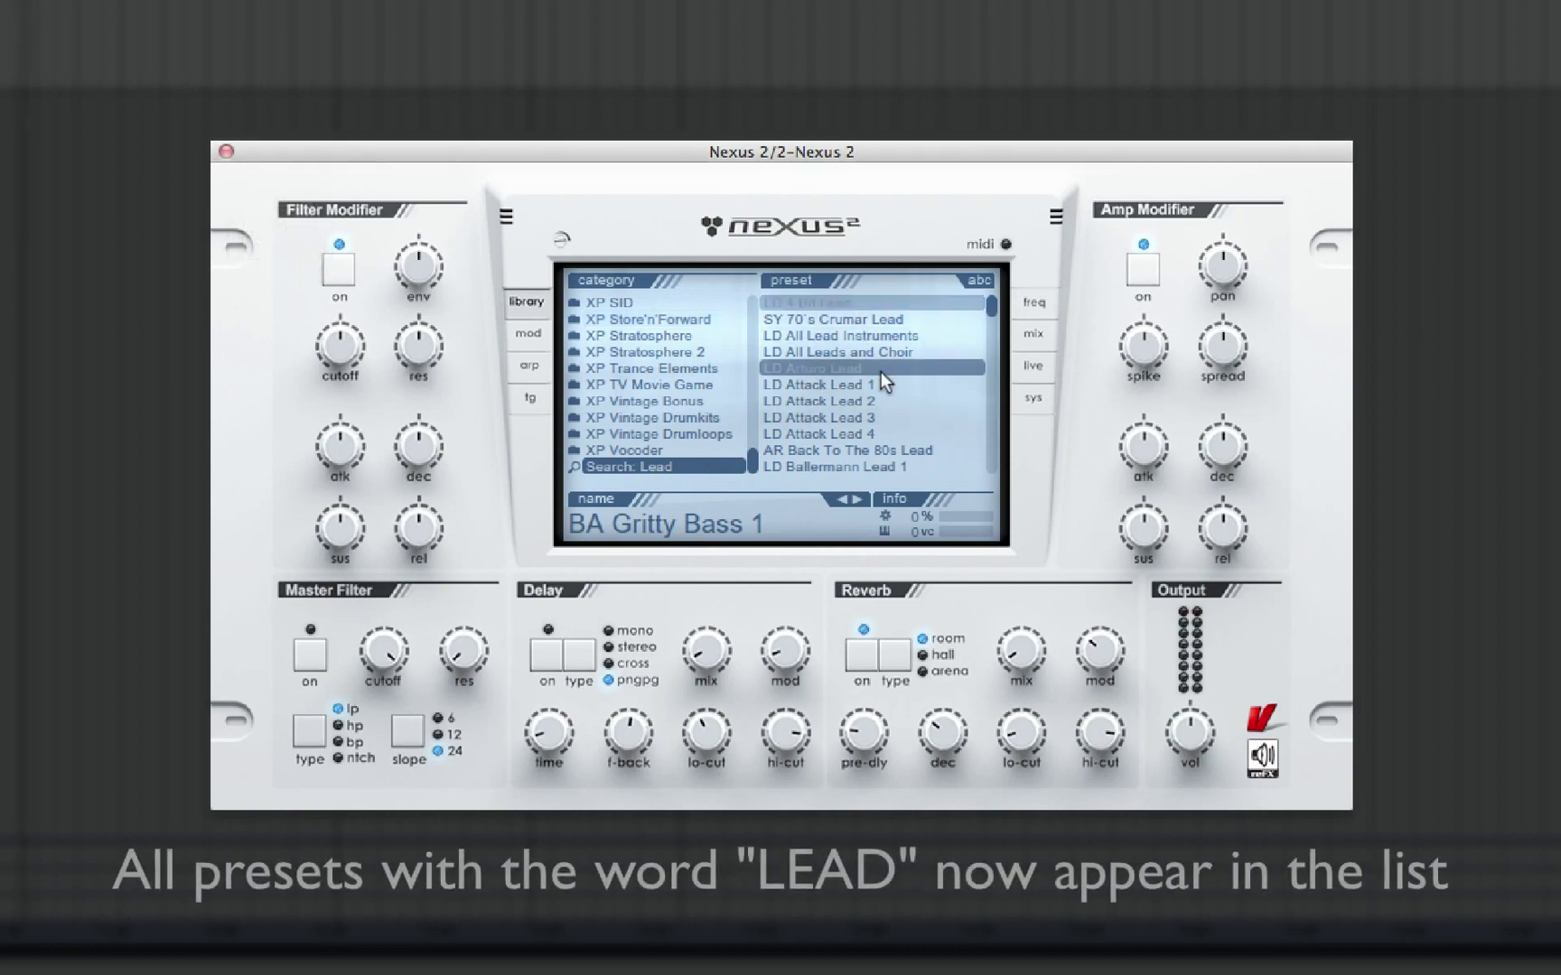
left_click_drag(991, 308, 990, 332)
left_click(923, 397)
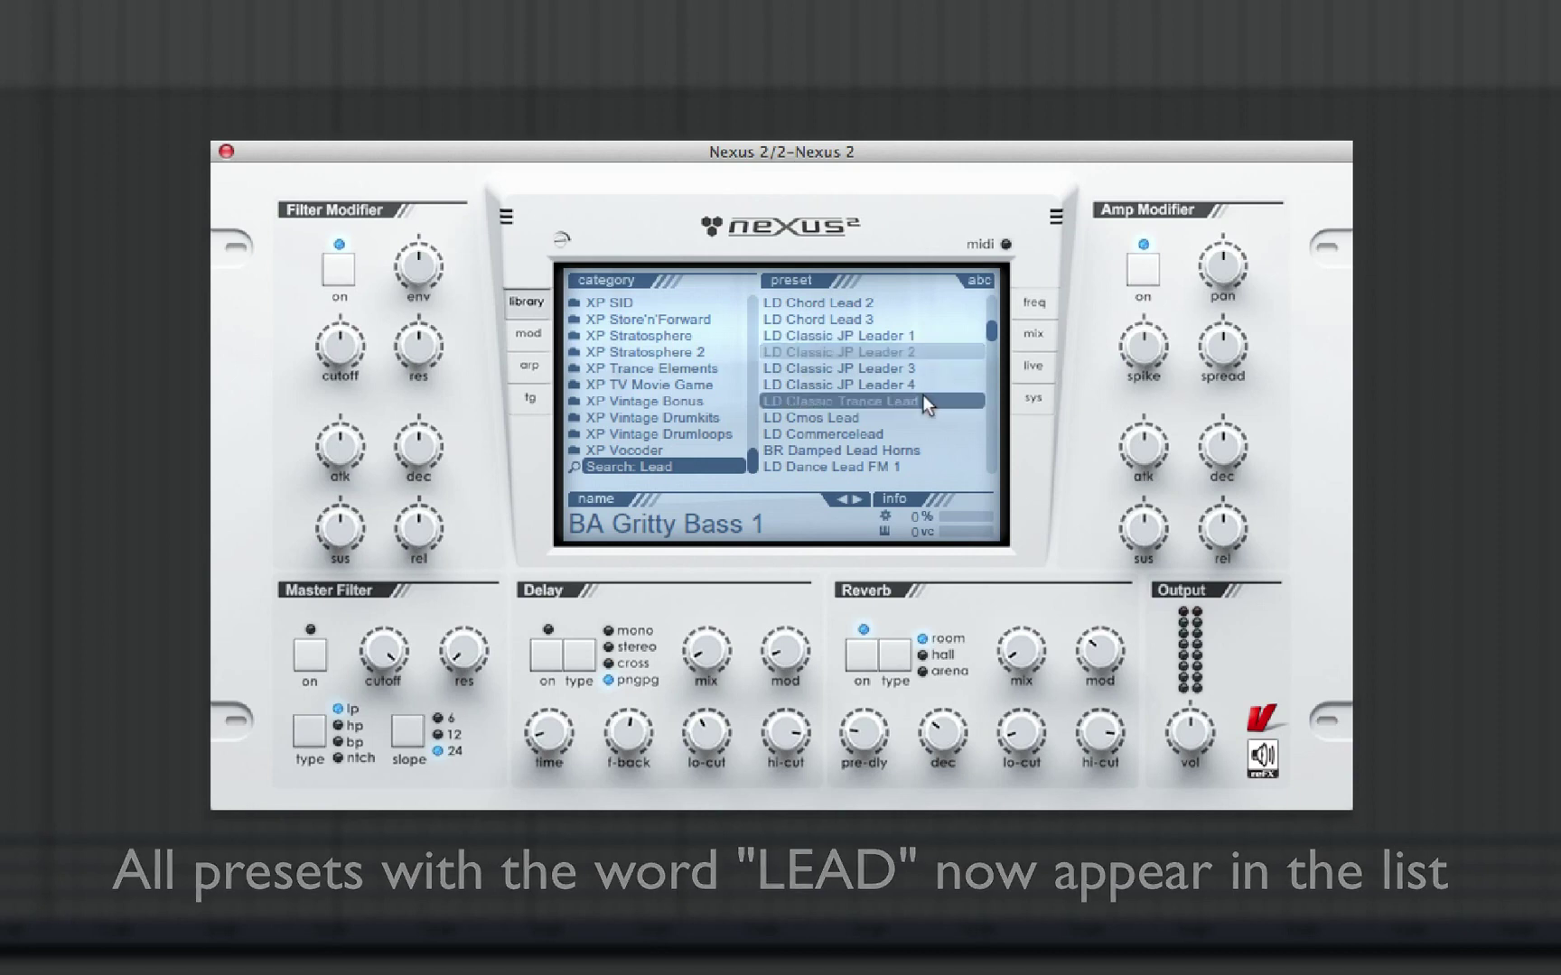
left_click(682, 470)
Change the search to 'epi' and pick BR Epic Horns, WW Epic Panflute and SQ Epic Sines.
type("epic")
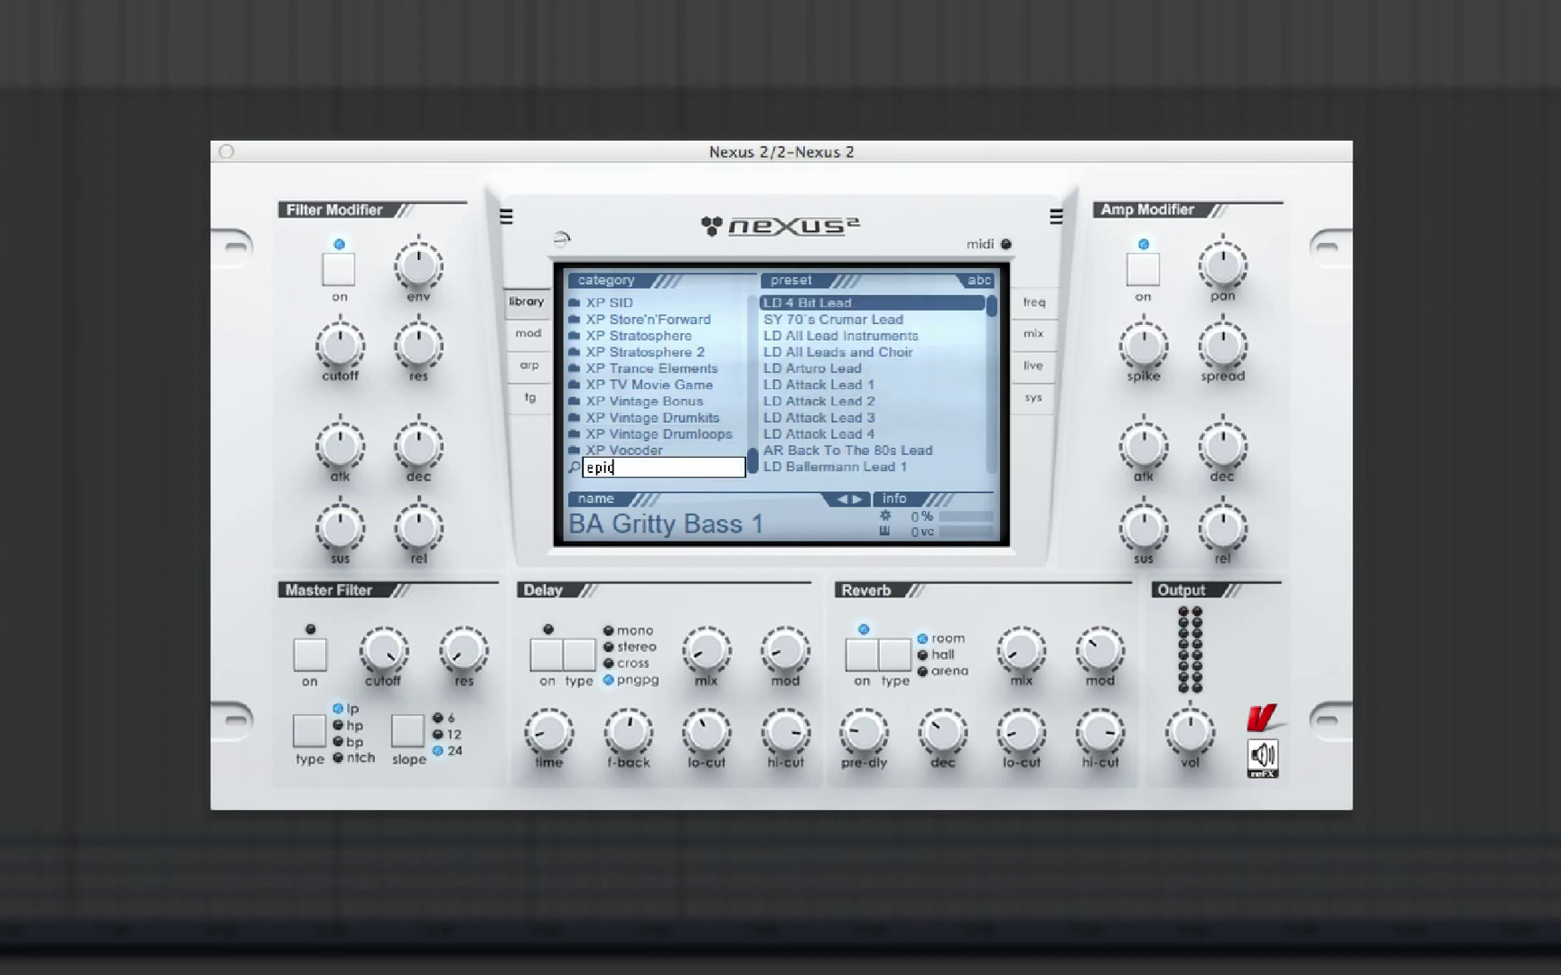
key("Return")
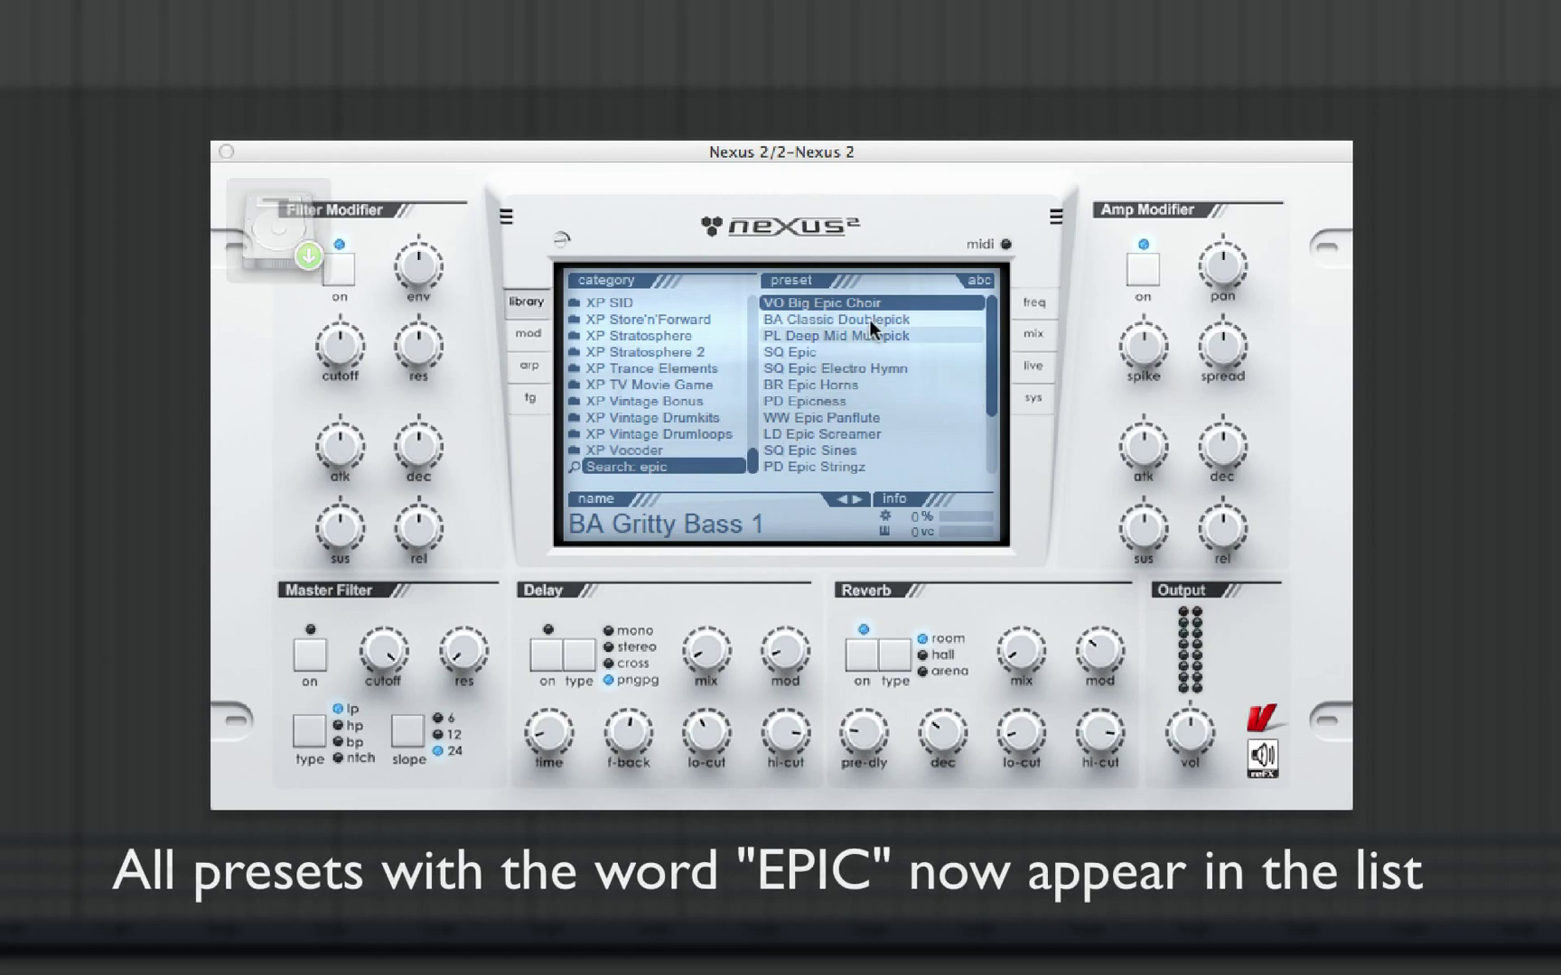
left_click(868, 383)
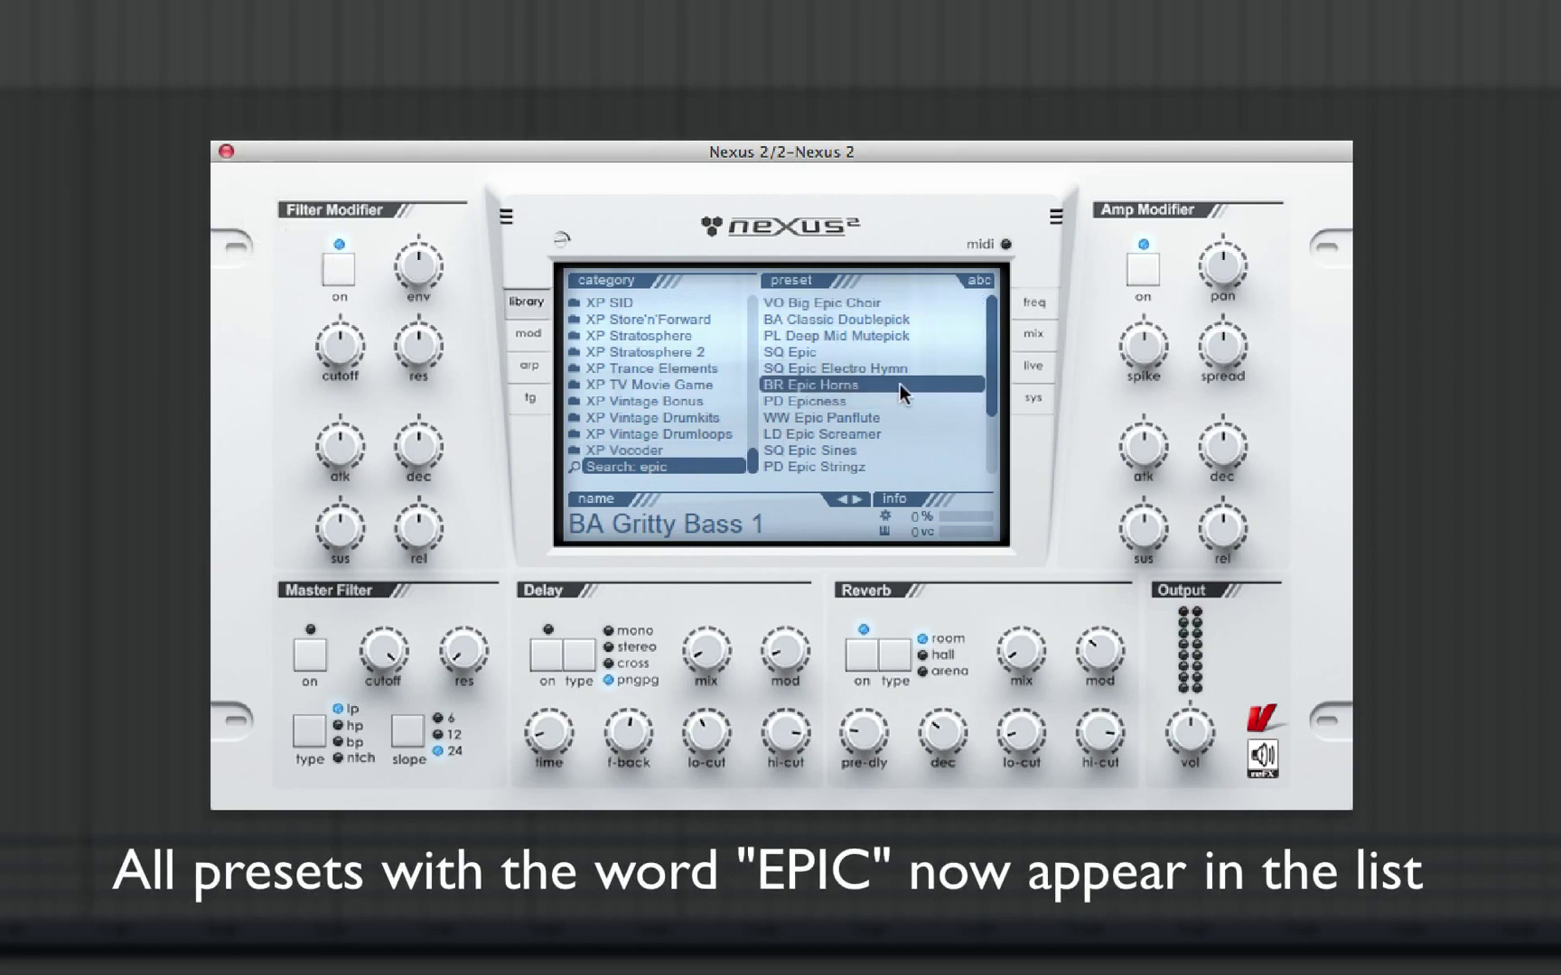
left_click_drag(985, 363, 984, 390)
left_click(928, 366)
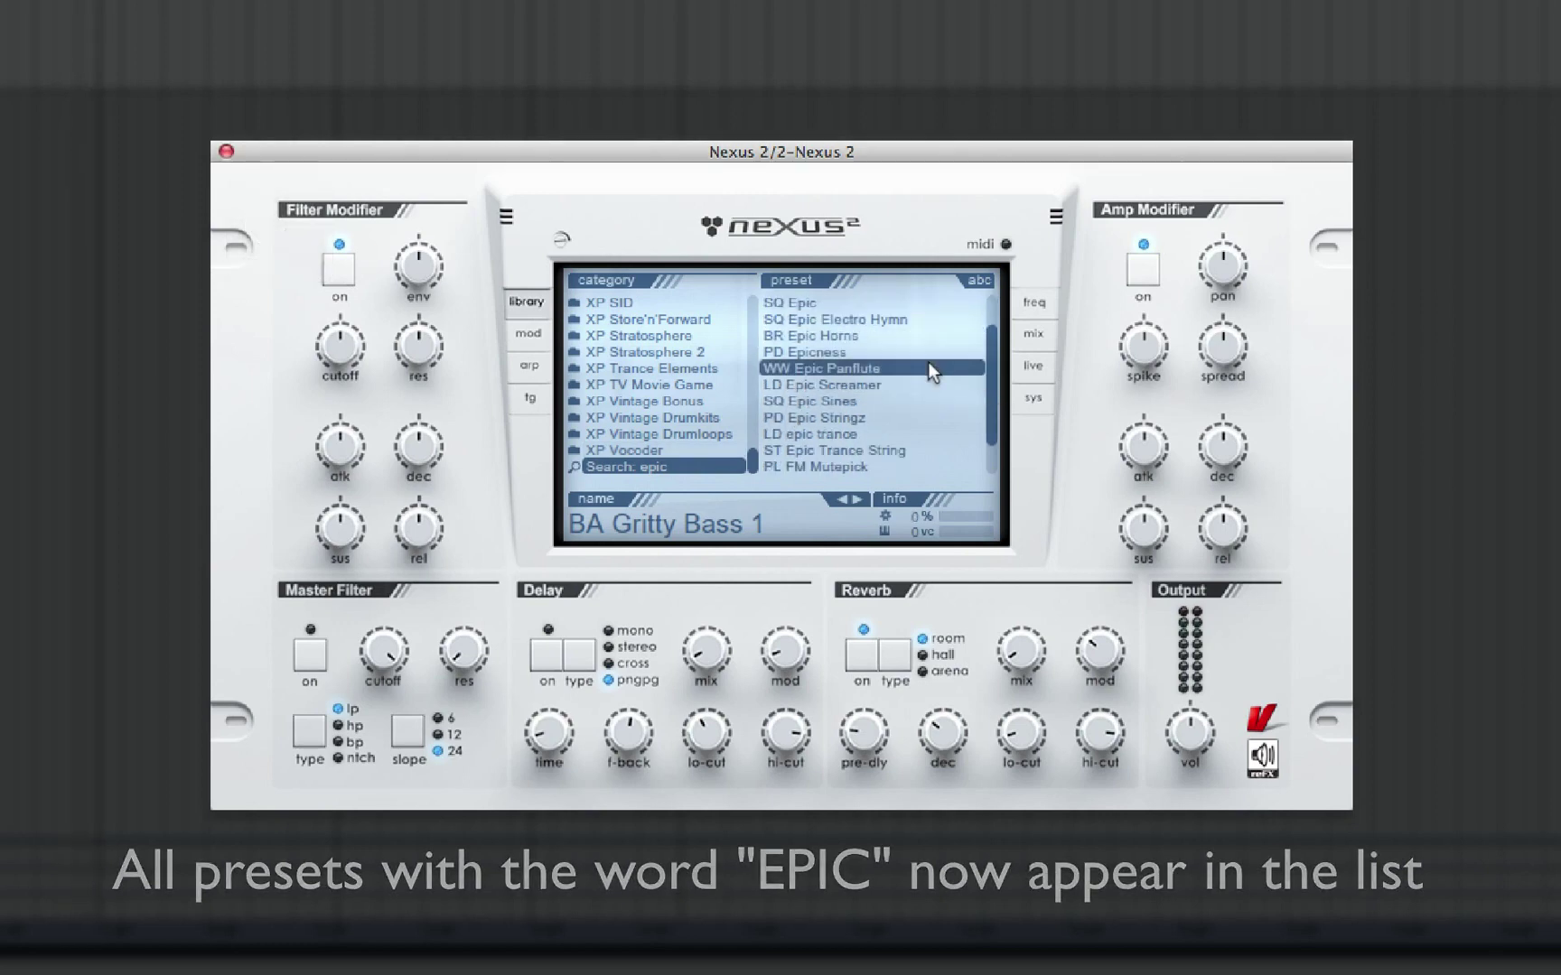
left_click(889, 401)
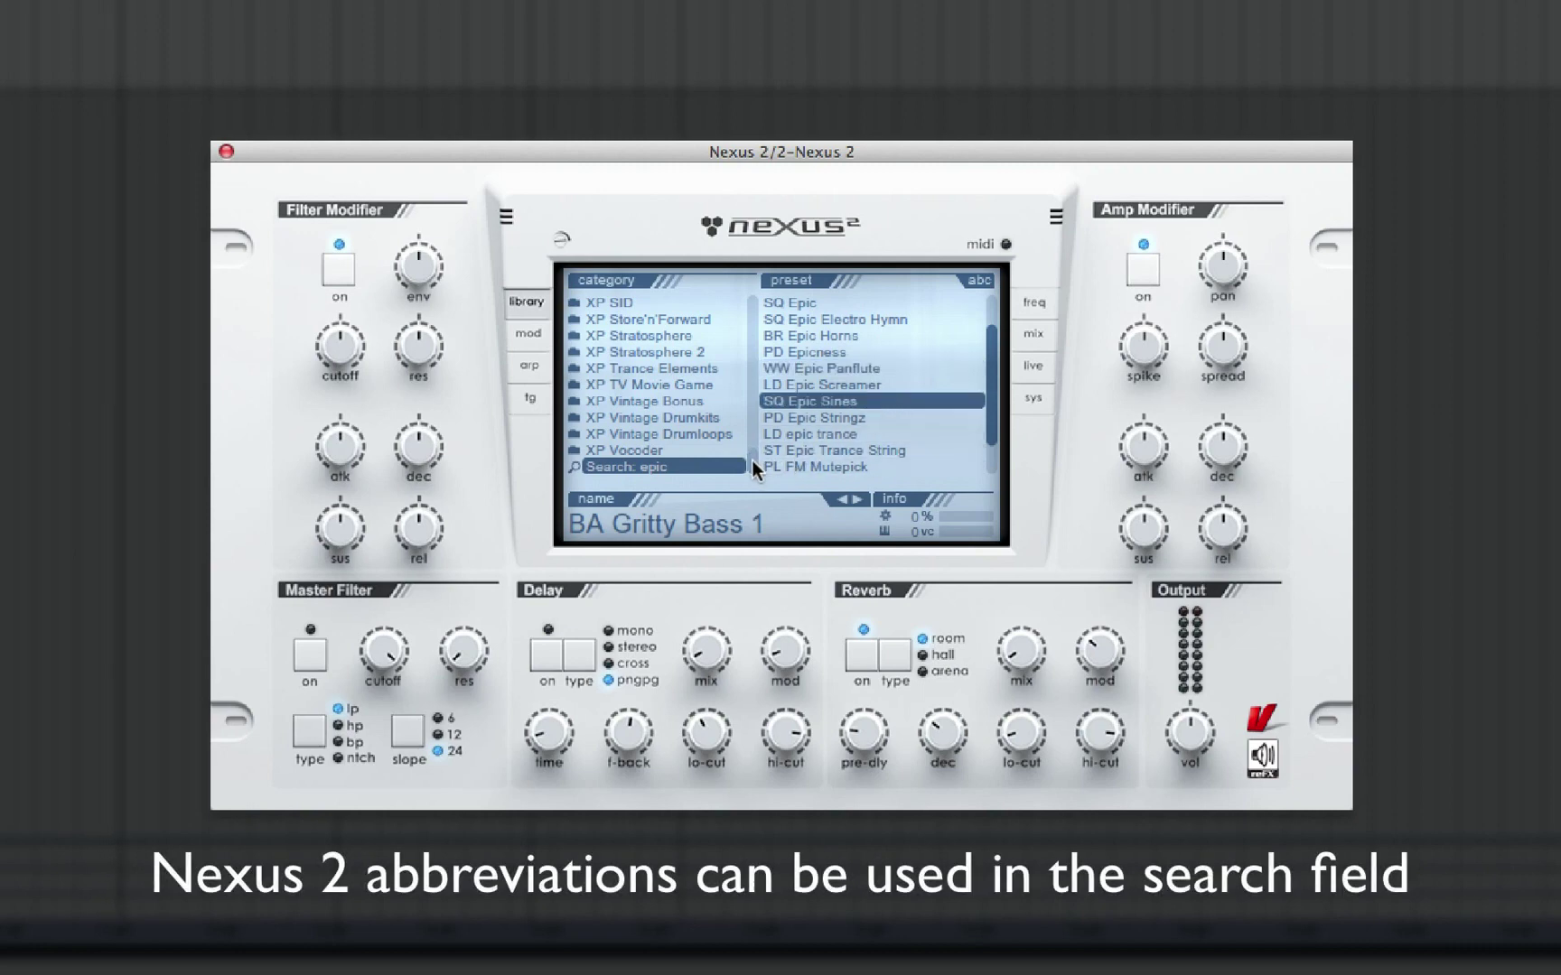
Sort the results by category, then open and scroll the XP Stratosphere presets.
left_click(979, 283)
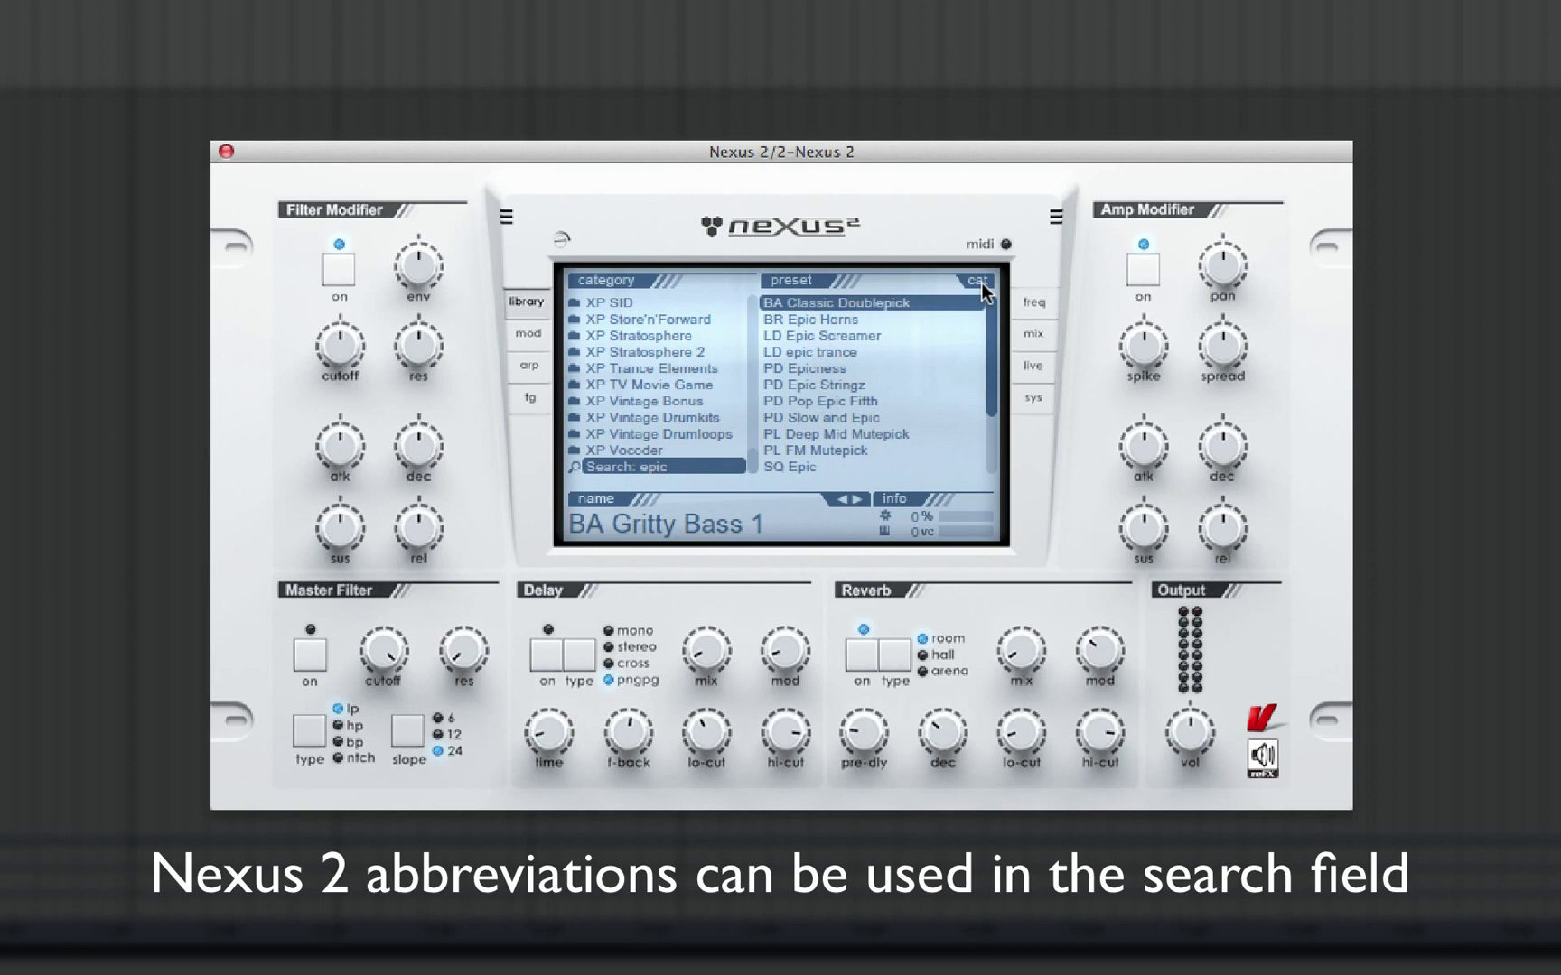
mouse_move(989, 310)
left_mouse_down()
mouse_move(989, 344)
mouse_move(980, 306)
left_mouse_up()
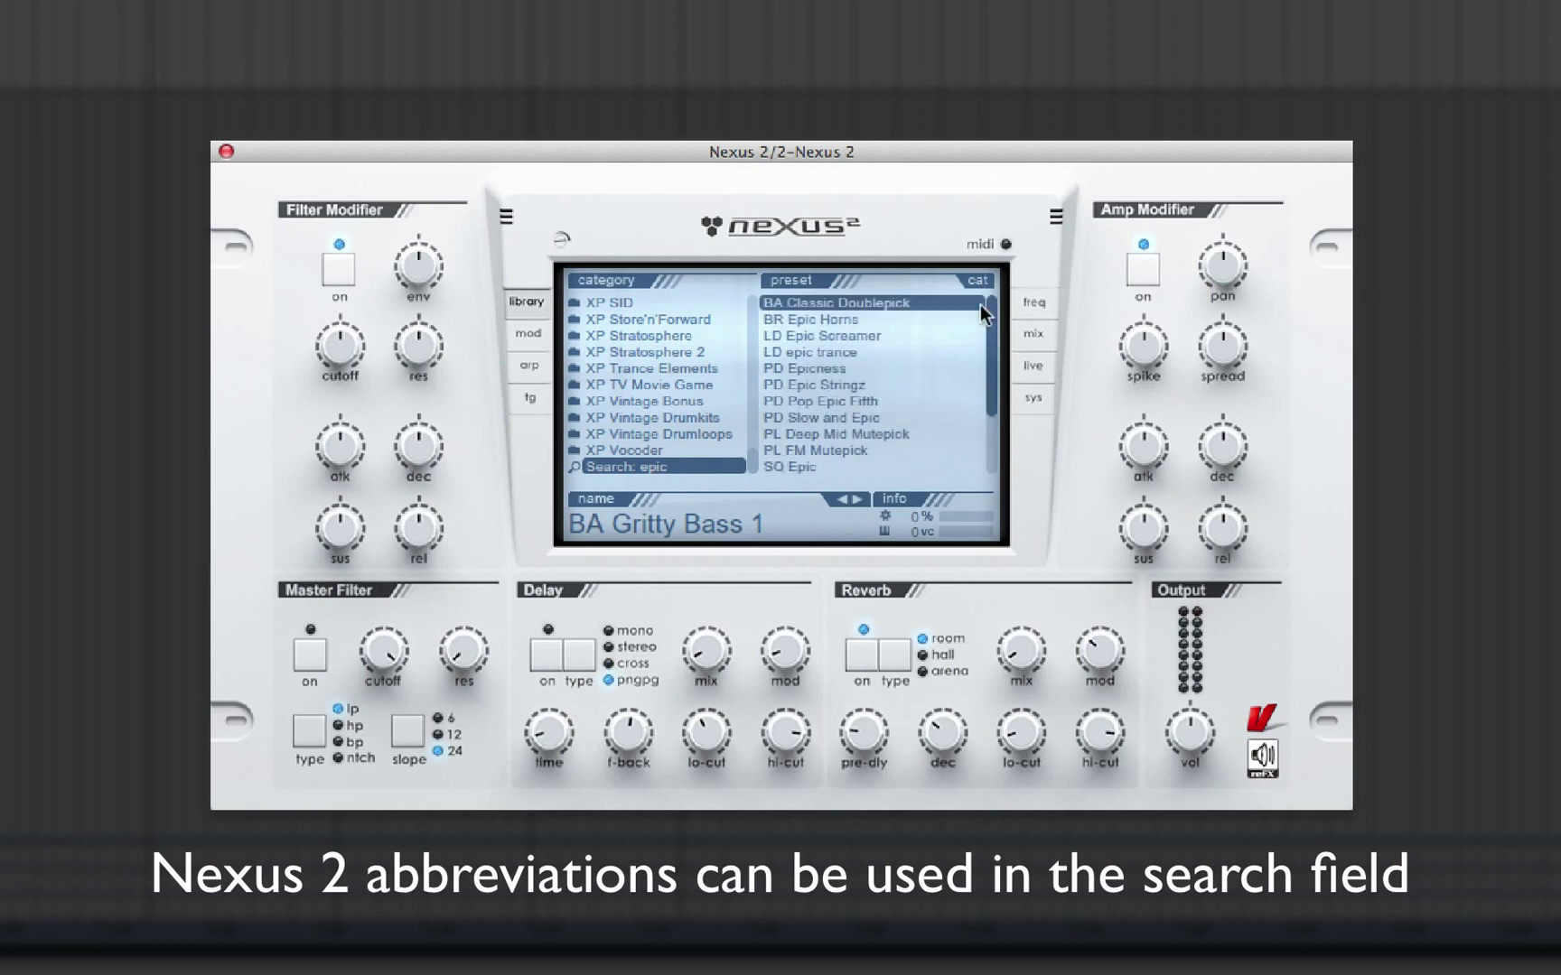
left_click(713, 339)
left_click_drag(988, 309, 986, 364)
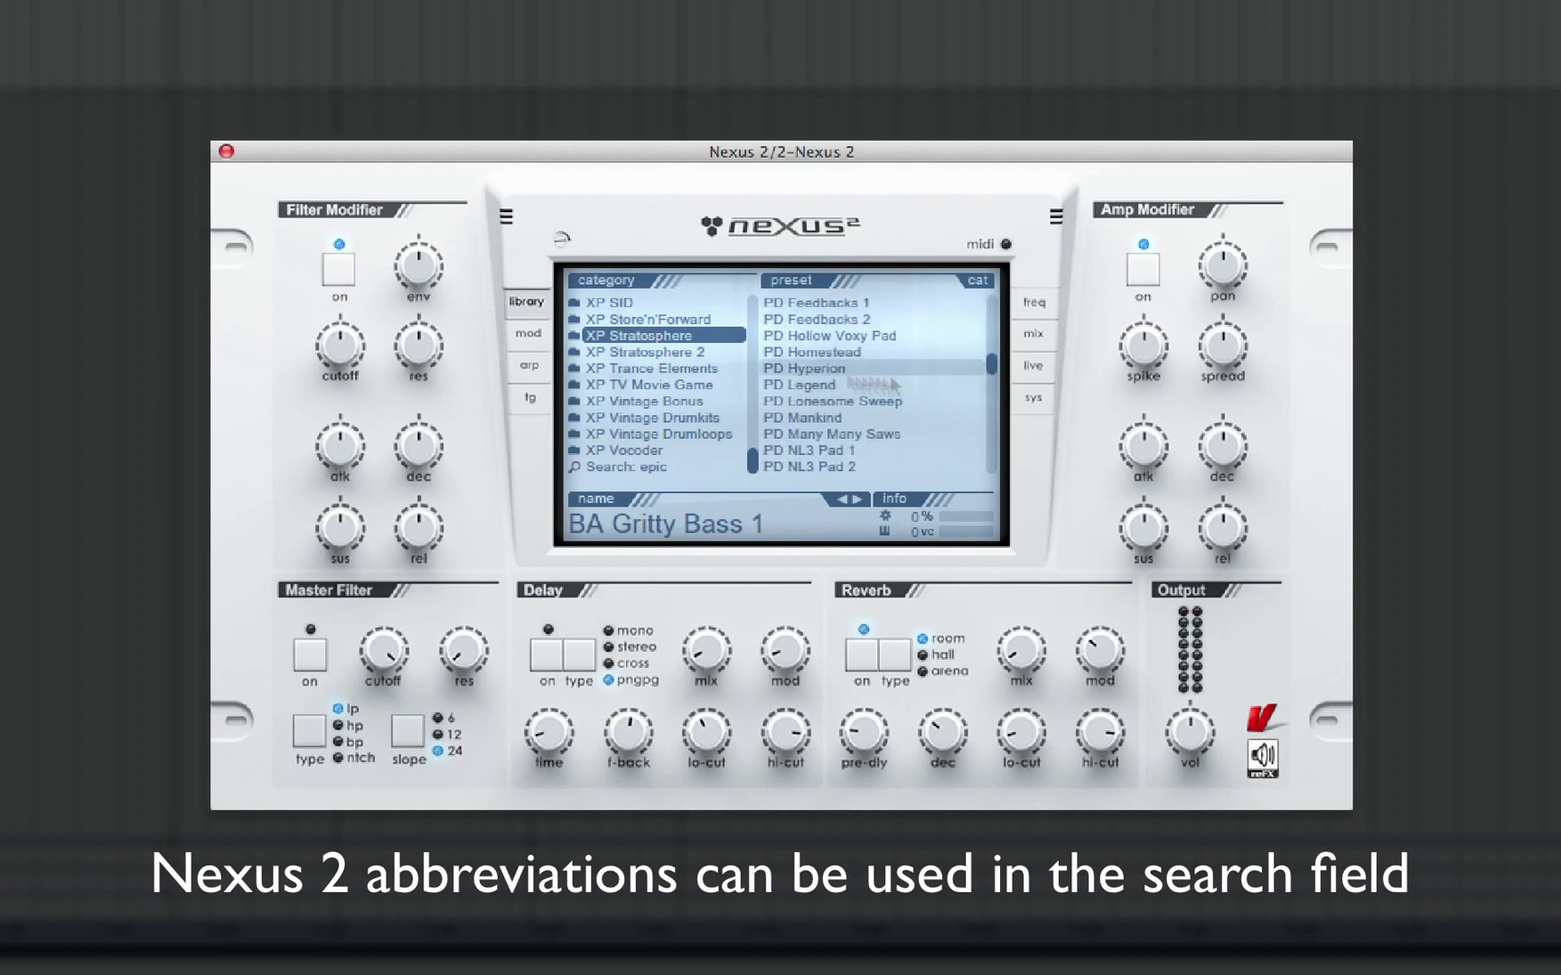
Change the saved search term from 'epic' to 'BA'.
double_click(662, 467)
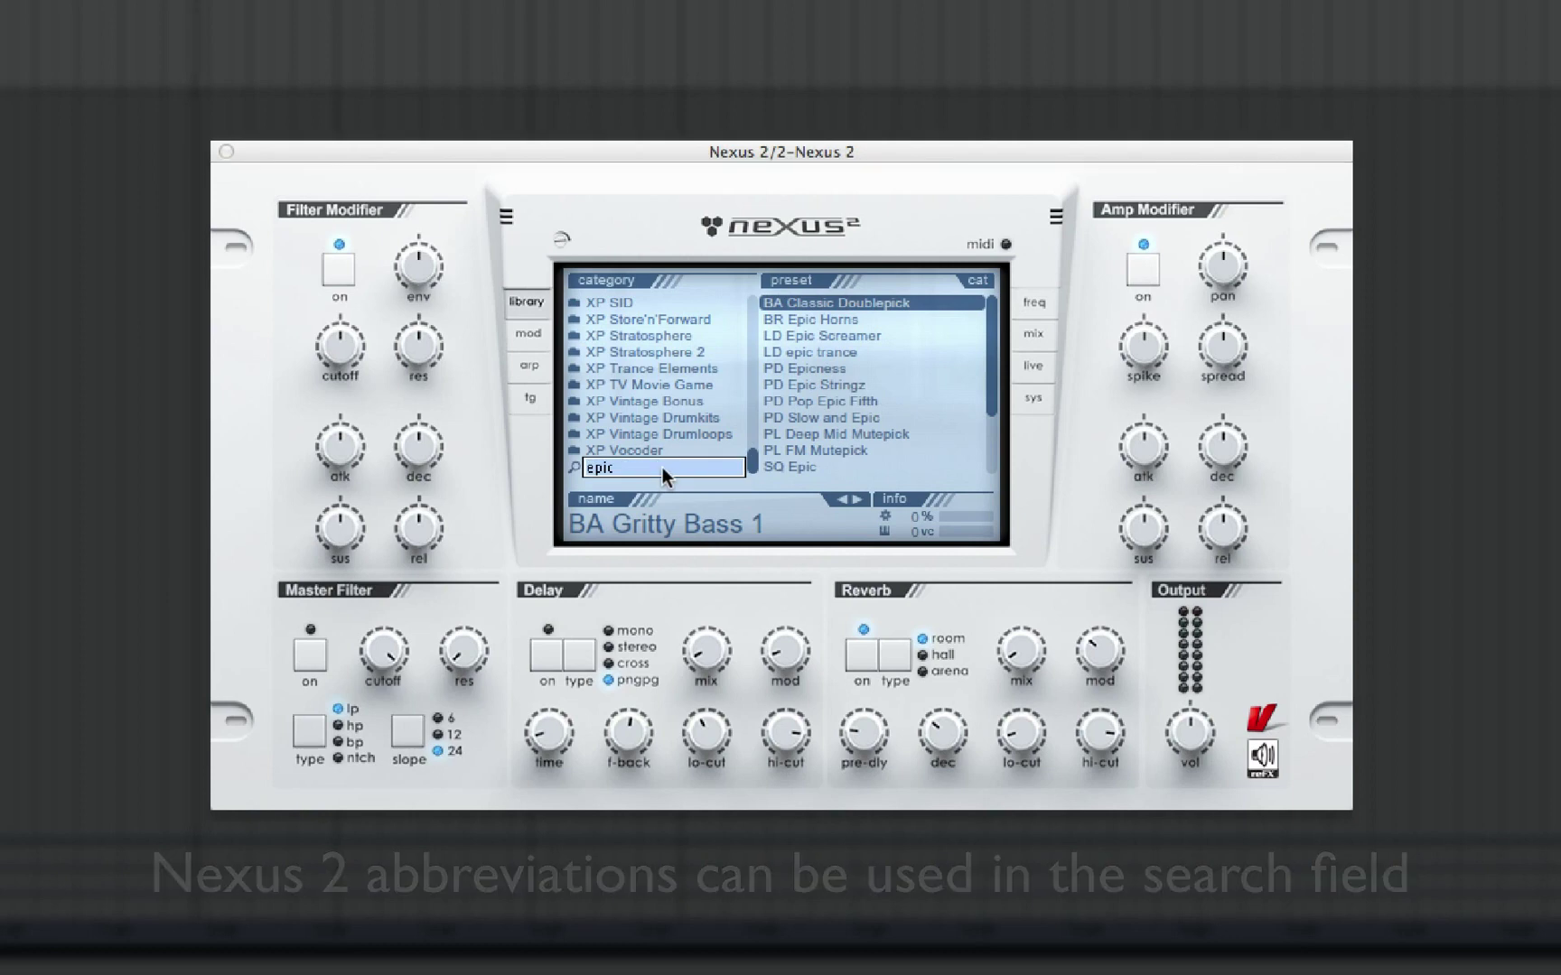
type("BA")
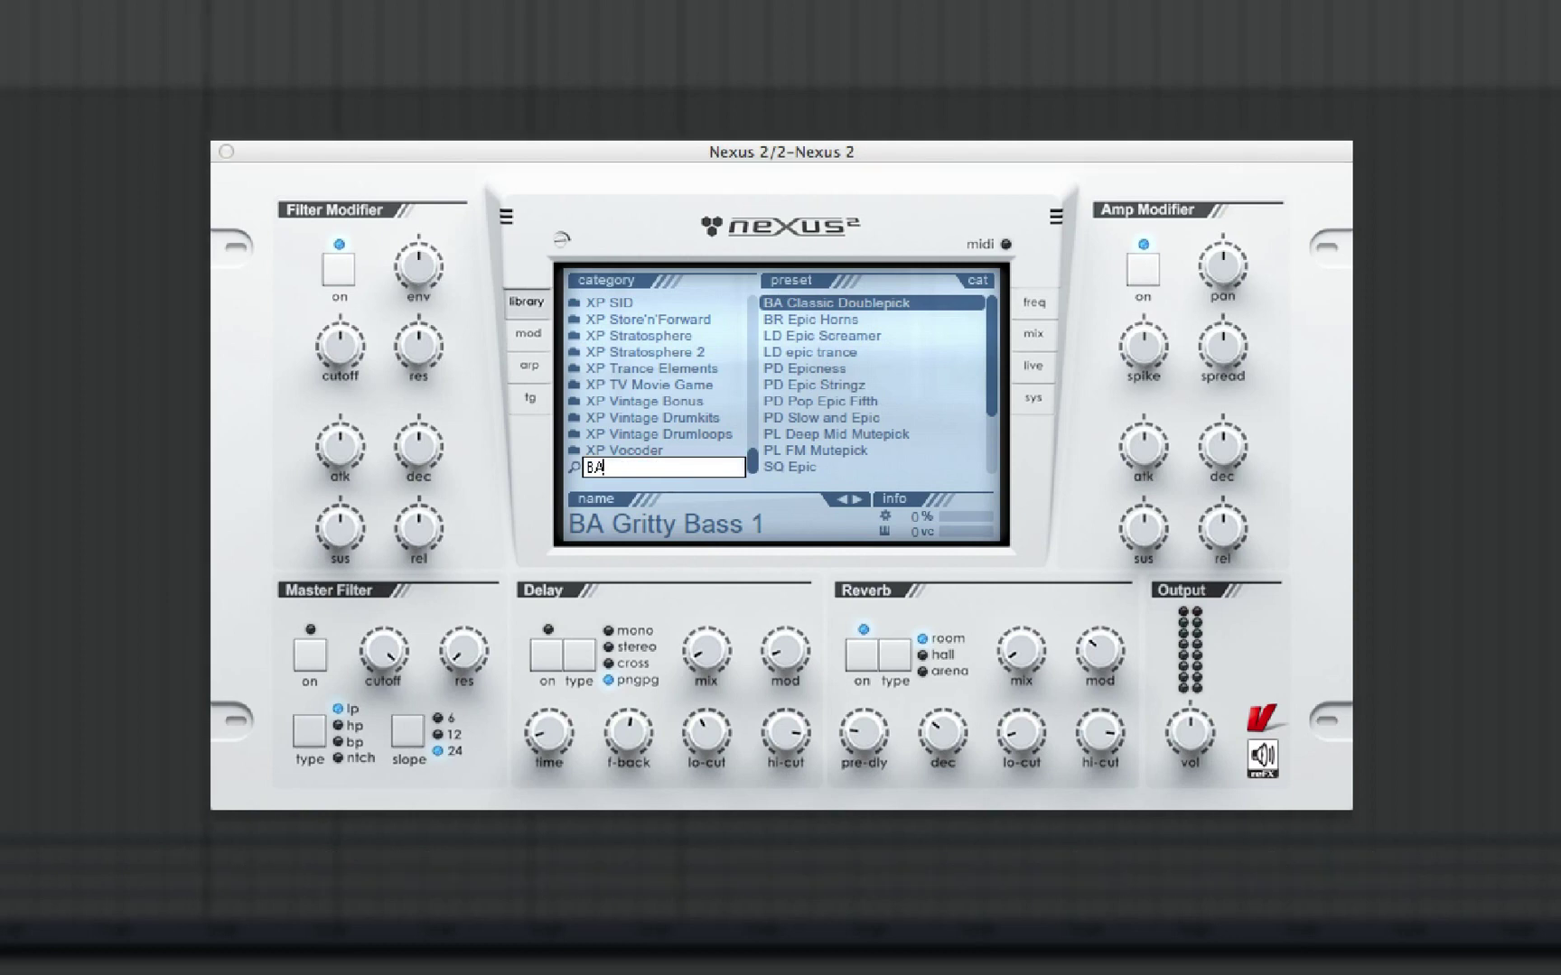
key("Return")
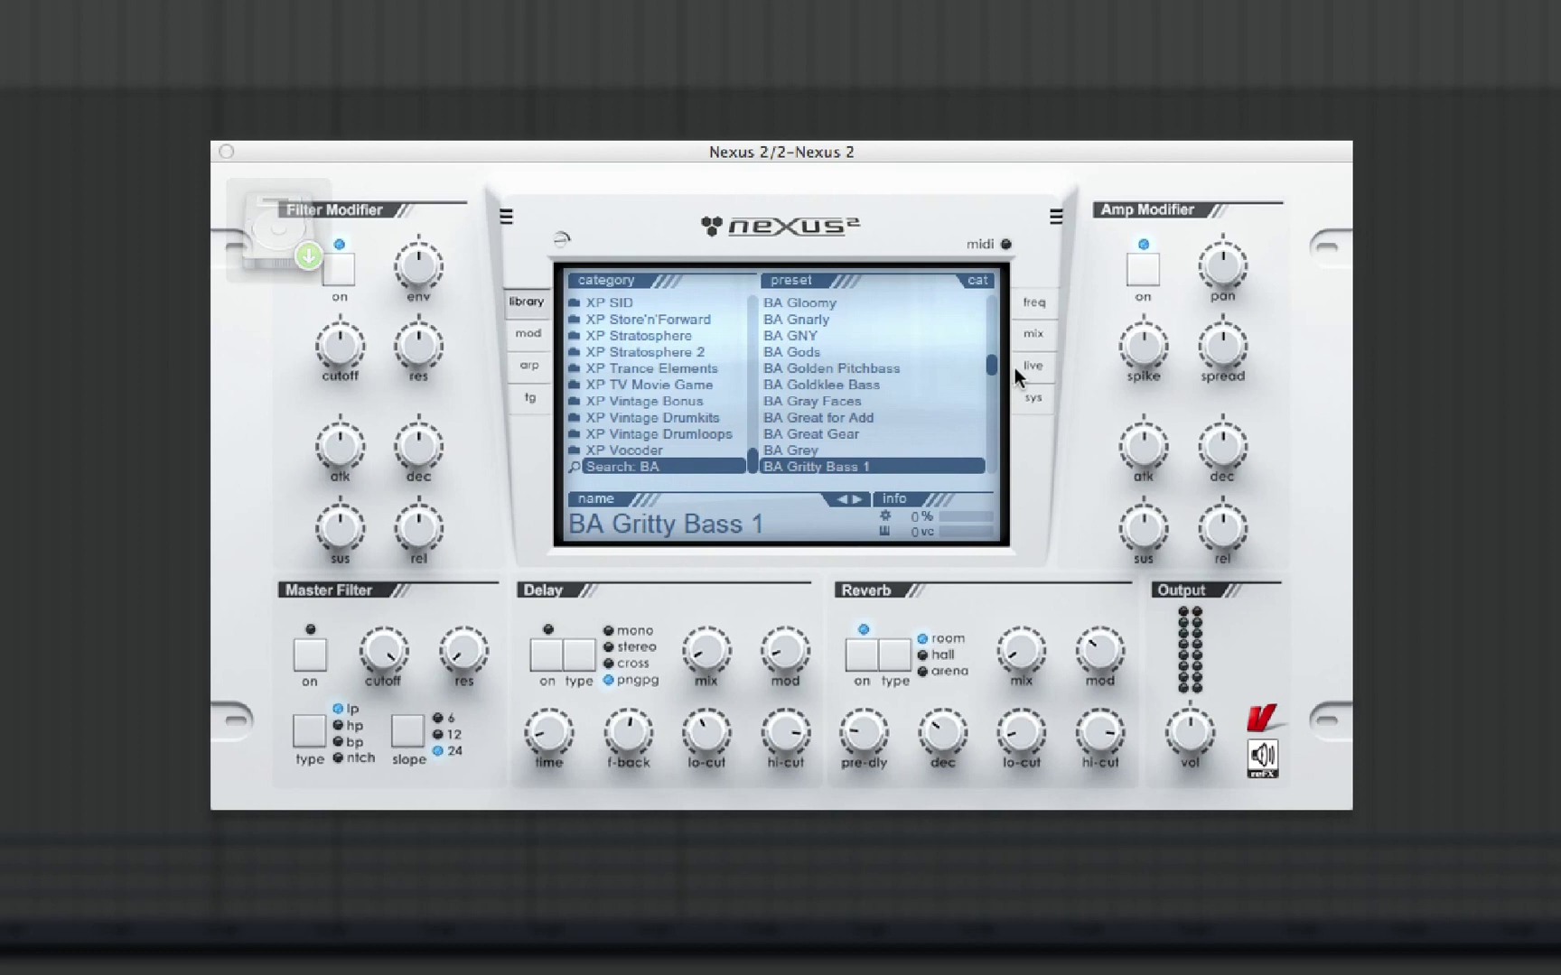
Scroll the BA results, picking BA Phatty Sub, BA VCO vs DCO and BA velo grinder 01.
left_click_drag(992, 358, 988, 453)
left_click(923, 389)
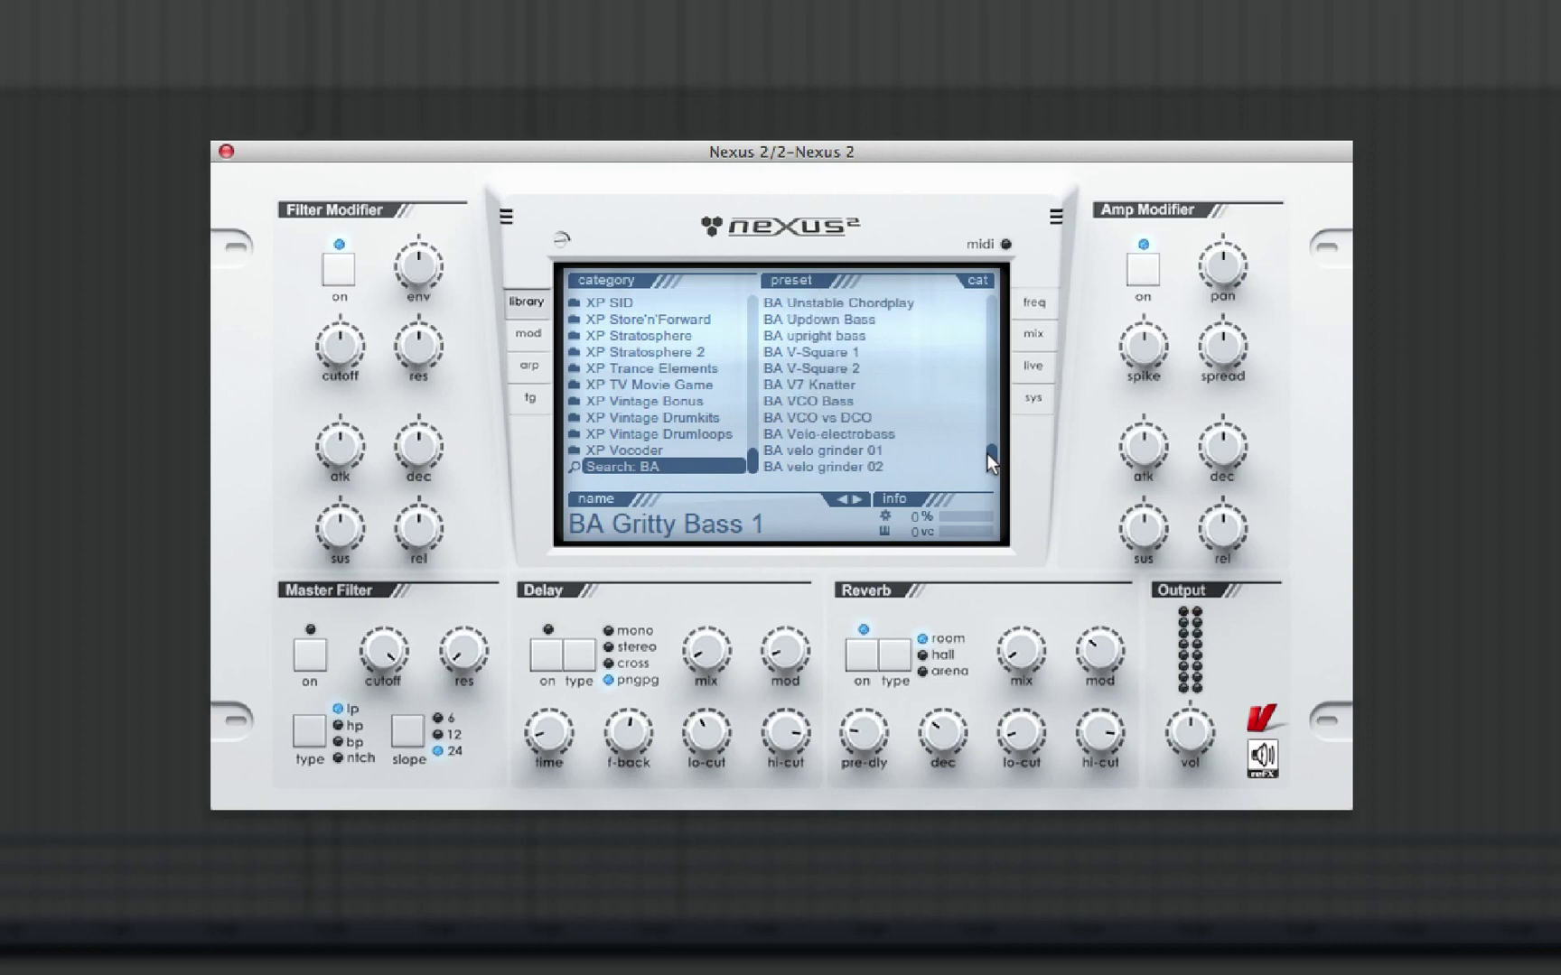
left_click(890, 419)
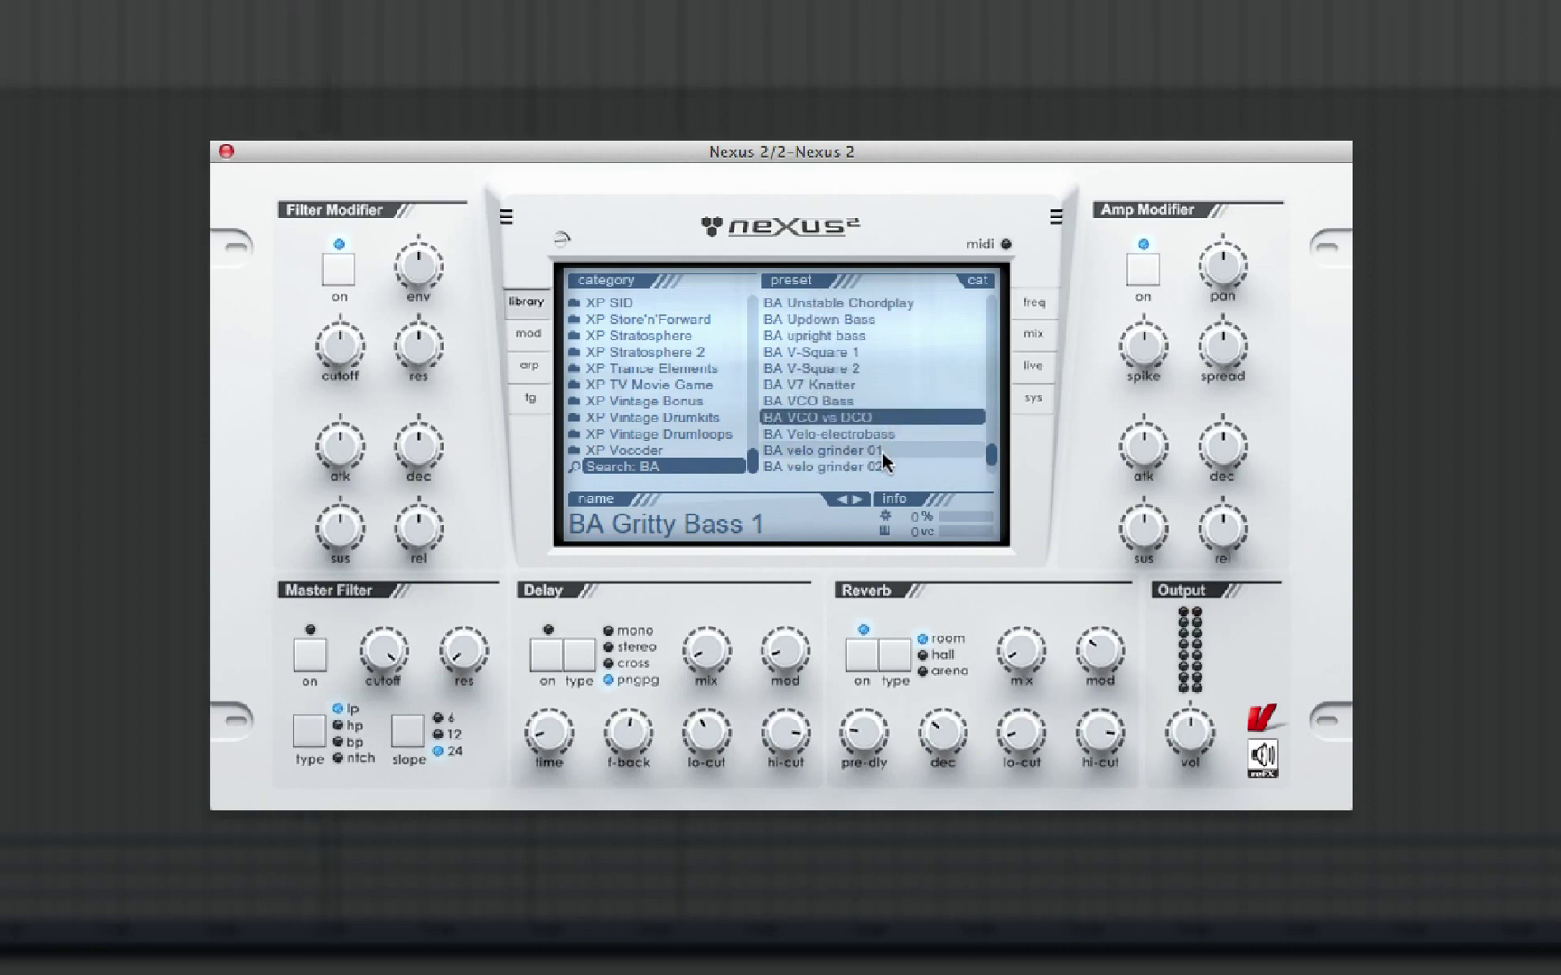
left_click(881, 451)
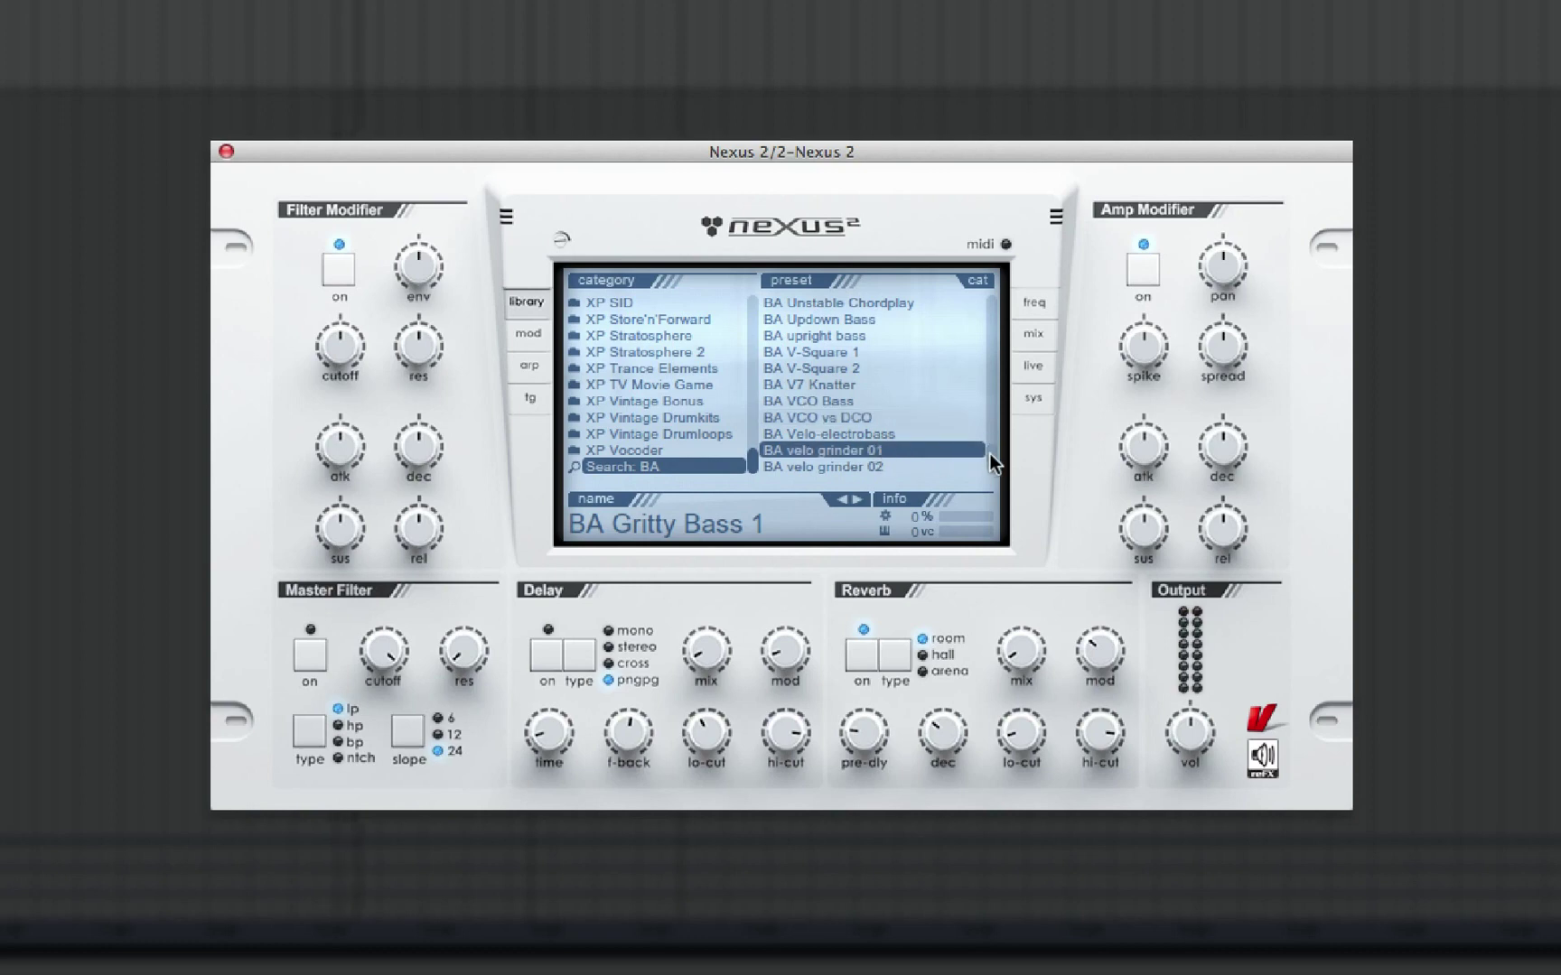
scroll(989, 456, "down", 5)
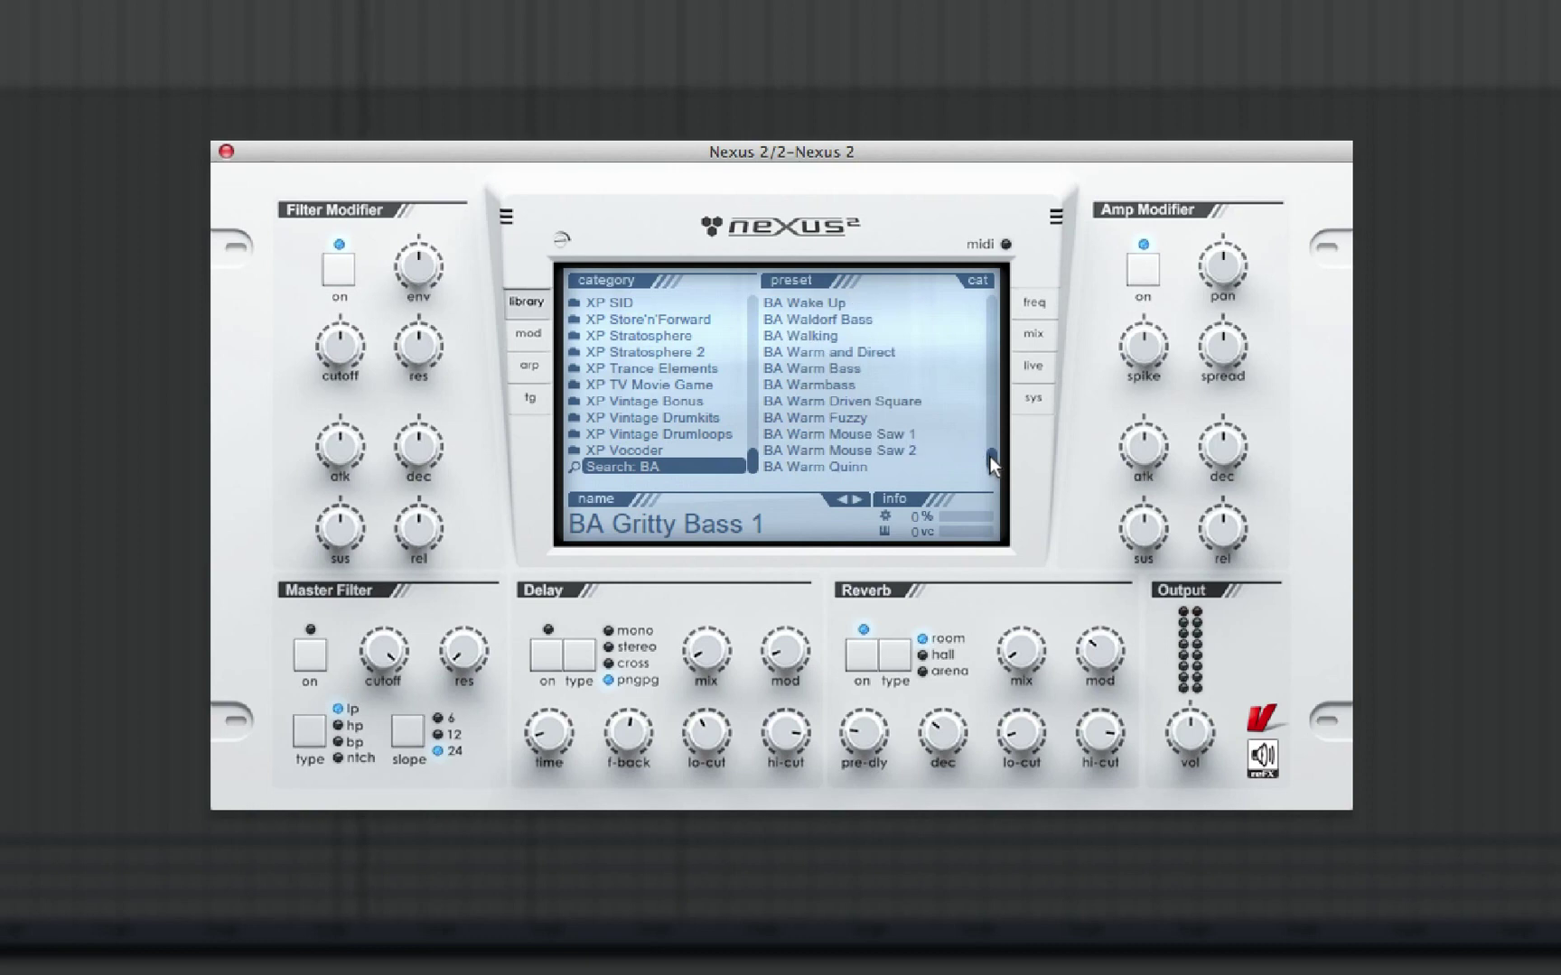
Open XP Dubstep-Electro Vol.1 and cycle the info readout until it shows the star rating.
left_click(668, 336)
scroll(751, 443, "up", 8)
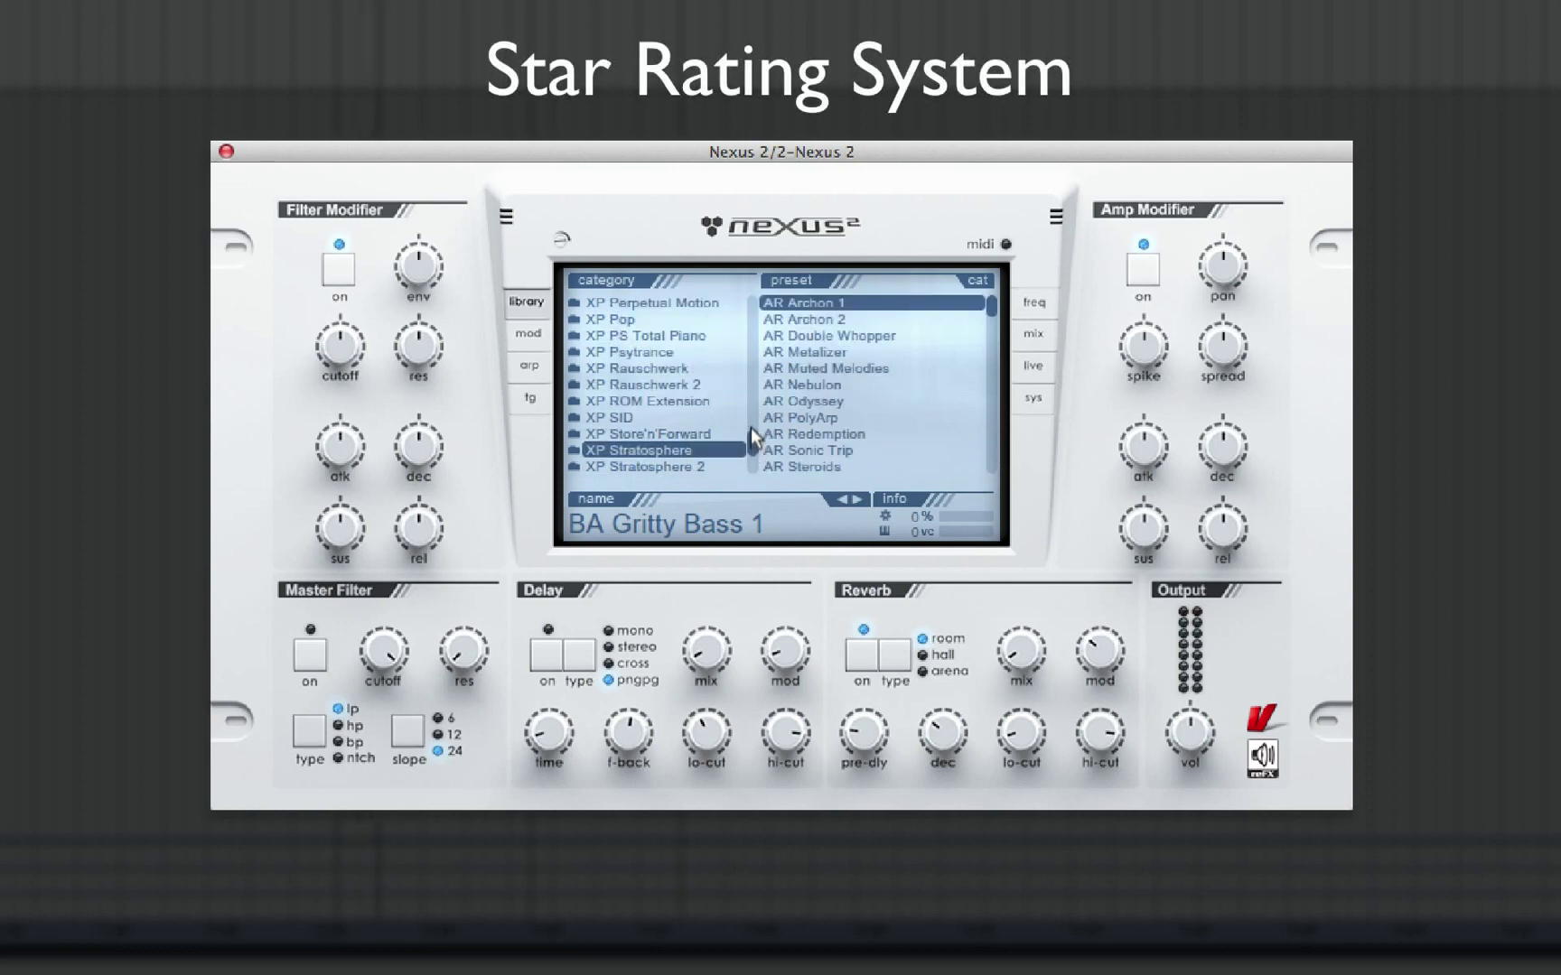
scroll(746, 388, "up", 8)
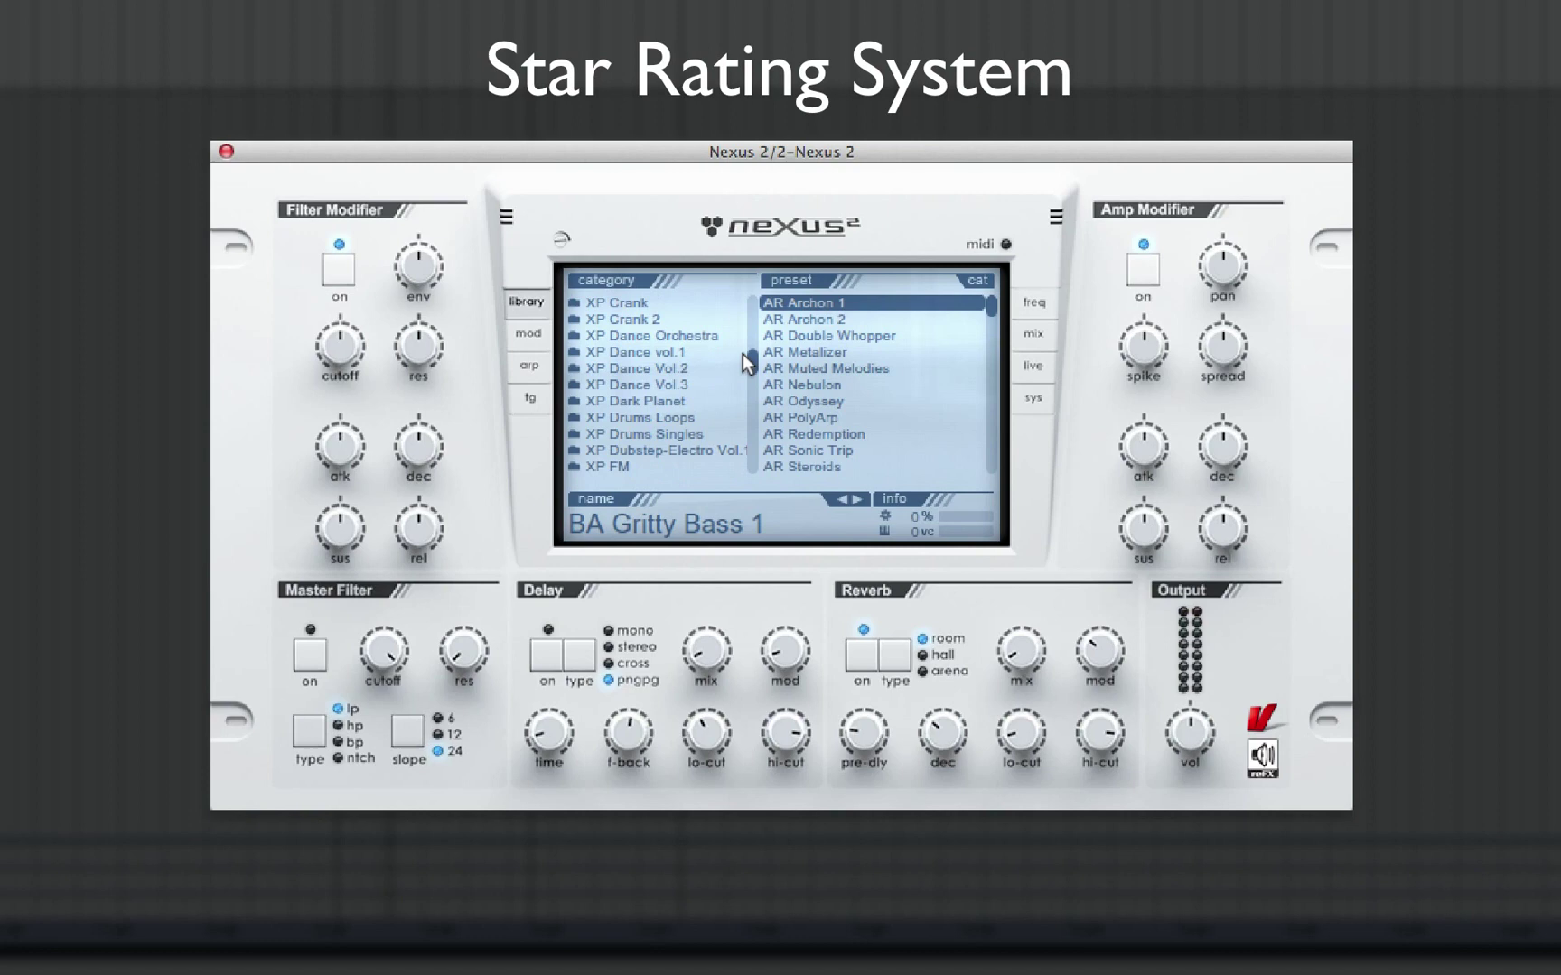
left_click(709, 449)
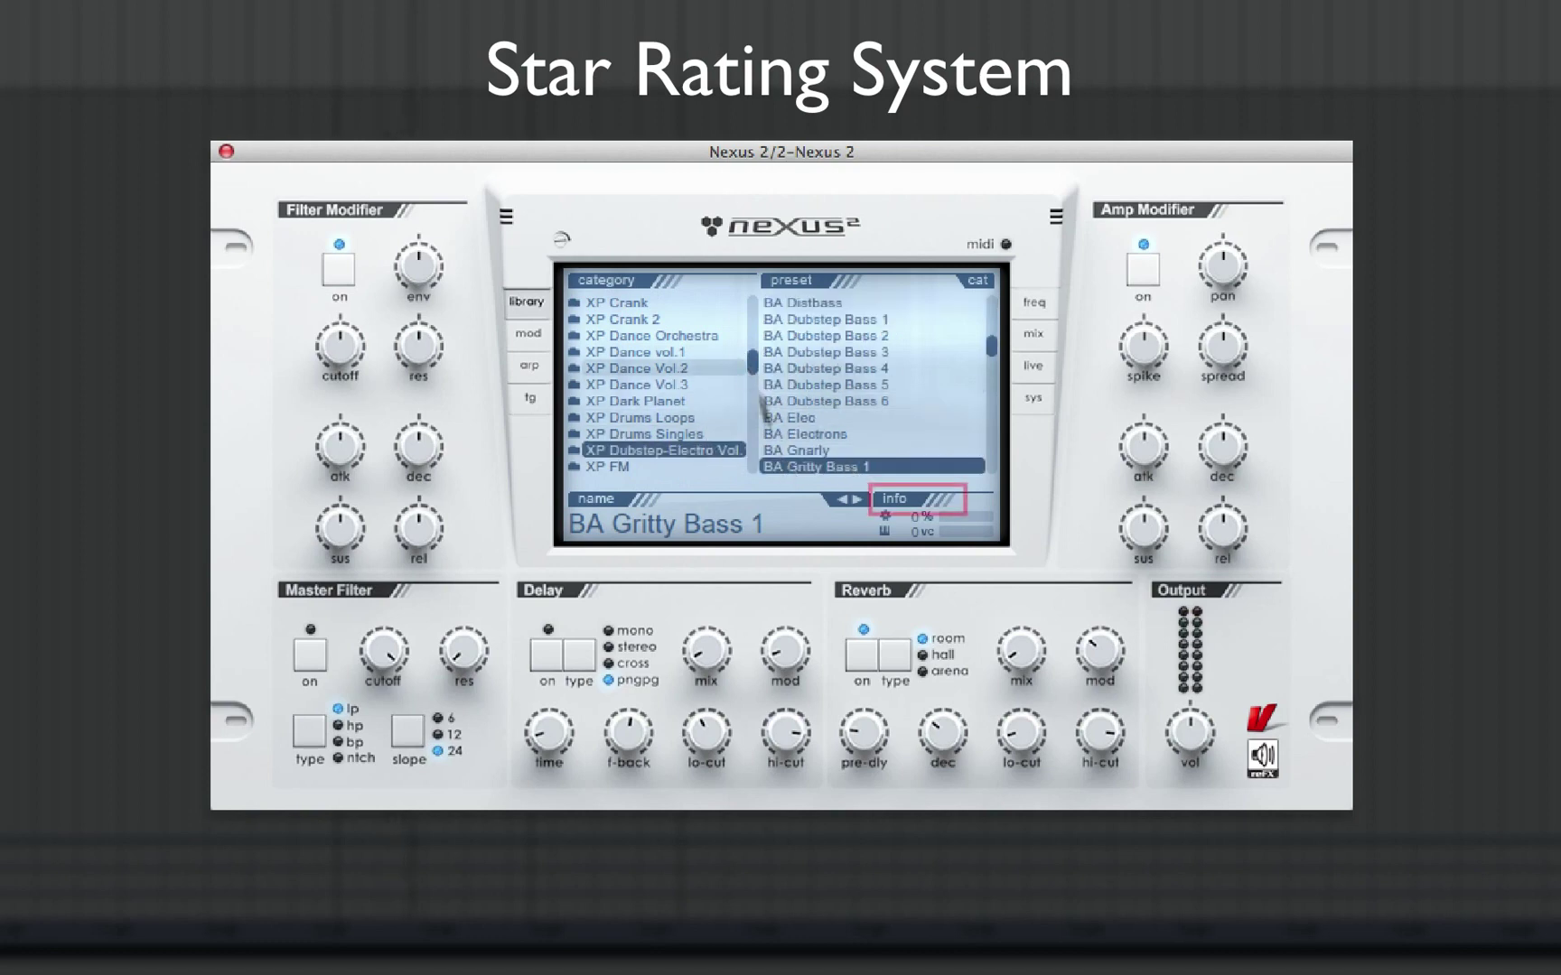
left_click(910, 498)
left_click(911, 499)
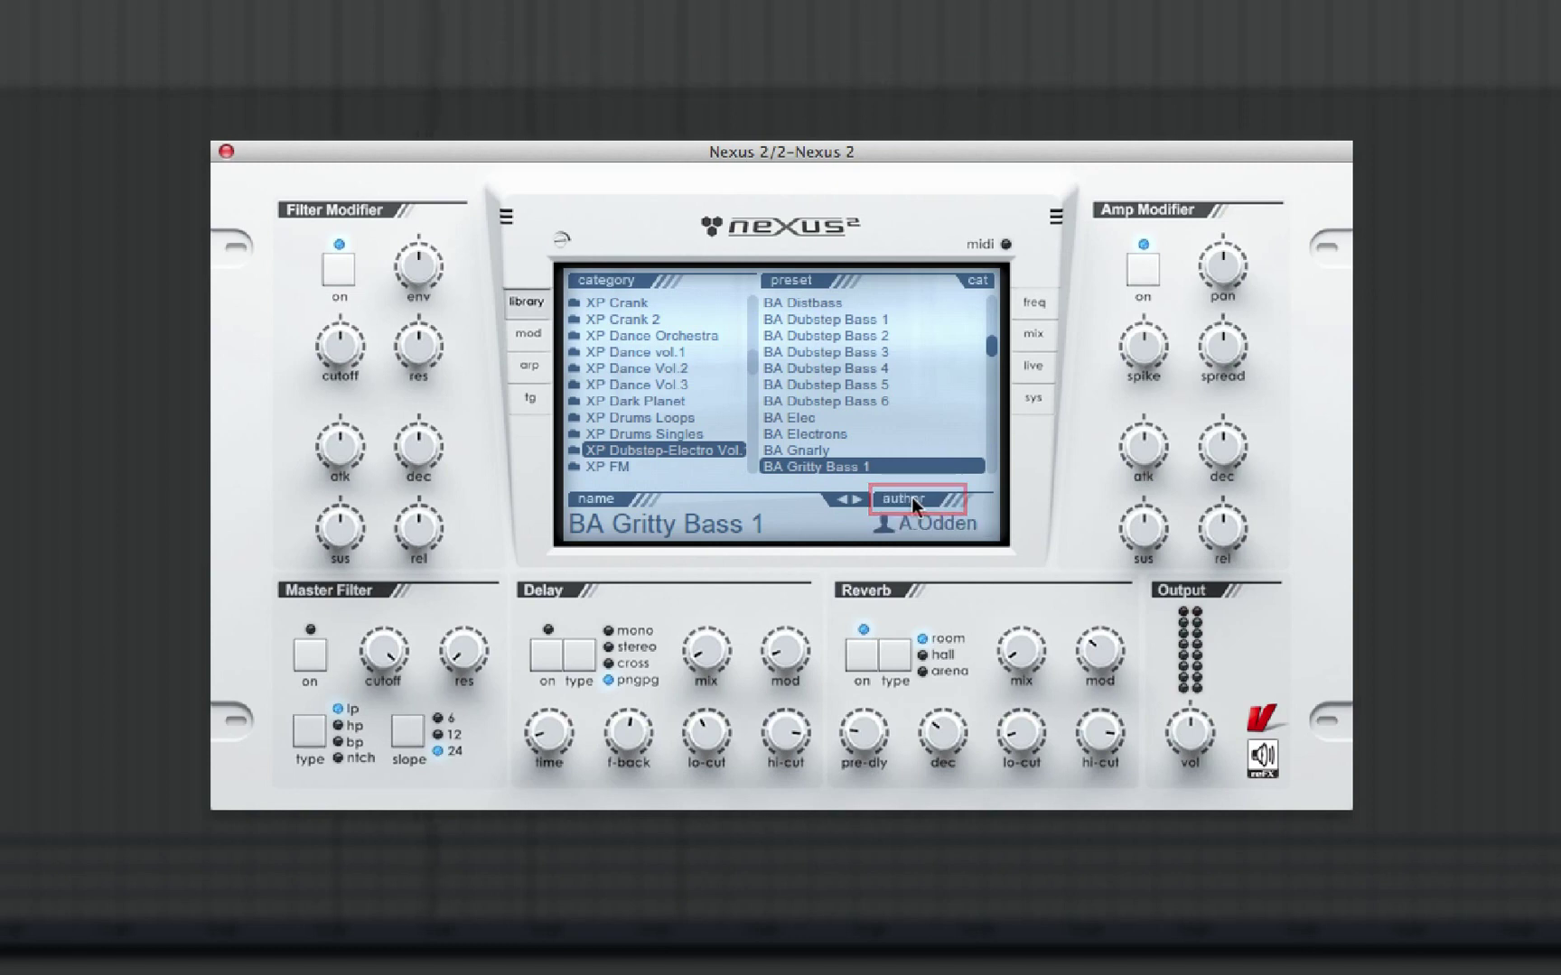
left_click(916, 499)
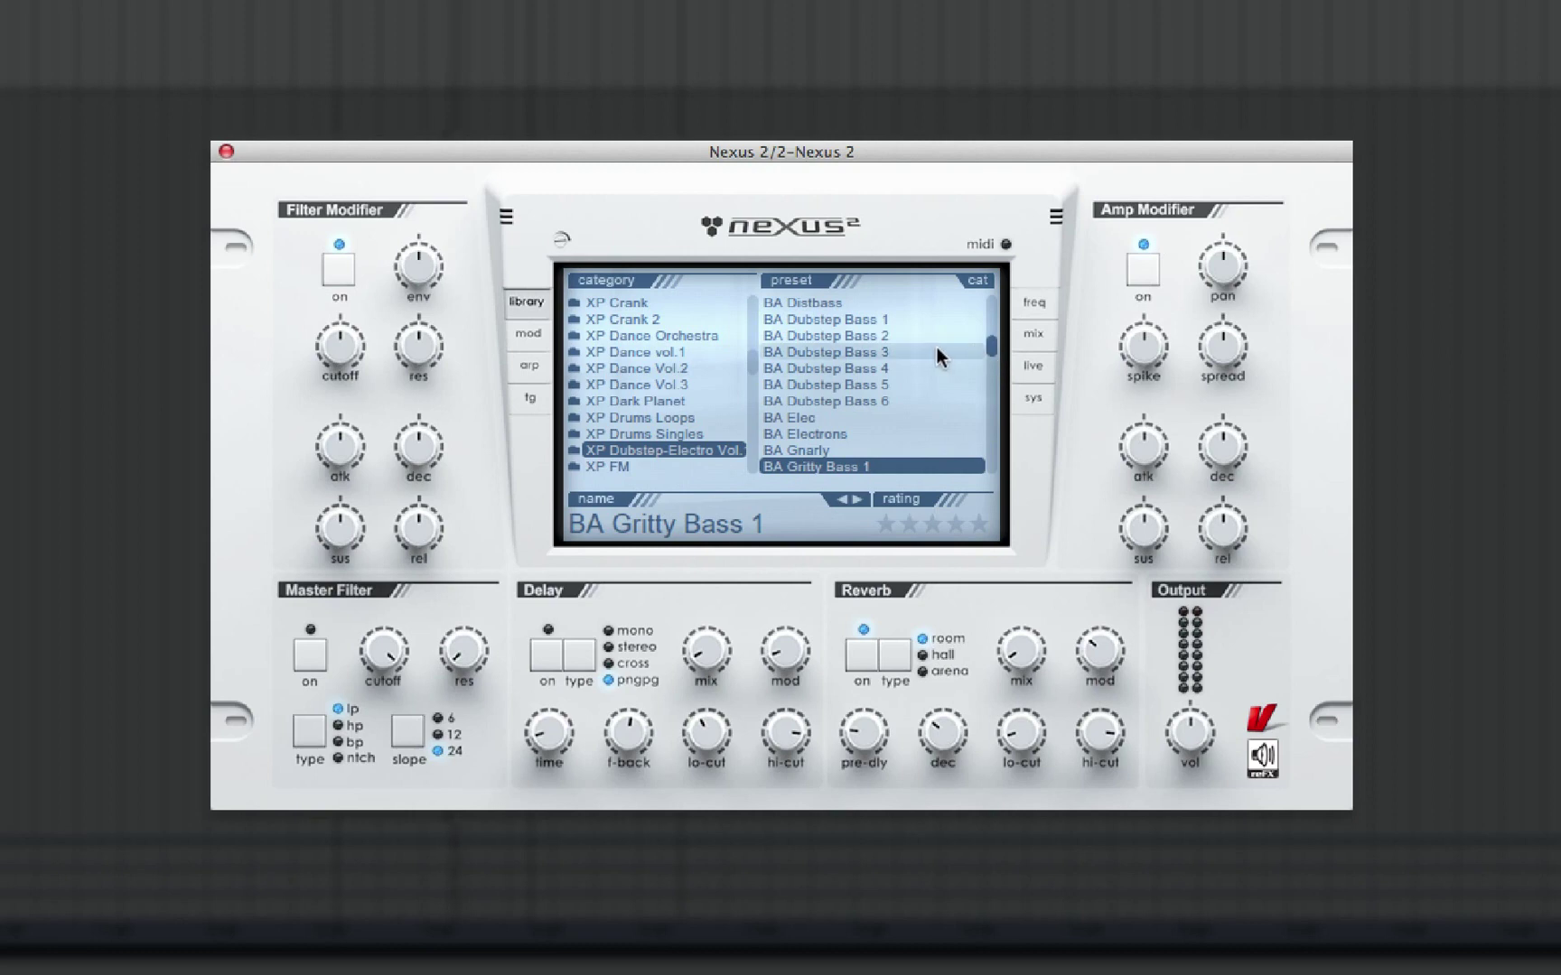
Load BA Dubstep Bass 2 and BA Basic Saw, rating each five stars.
scroll(937, 346, "up", 2)
left_click(913, 361)
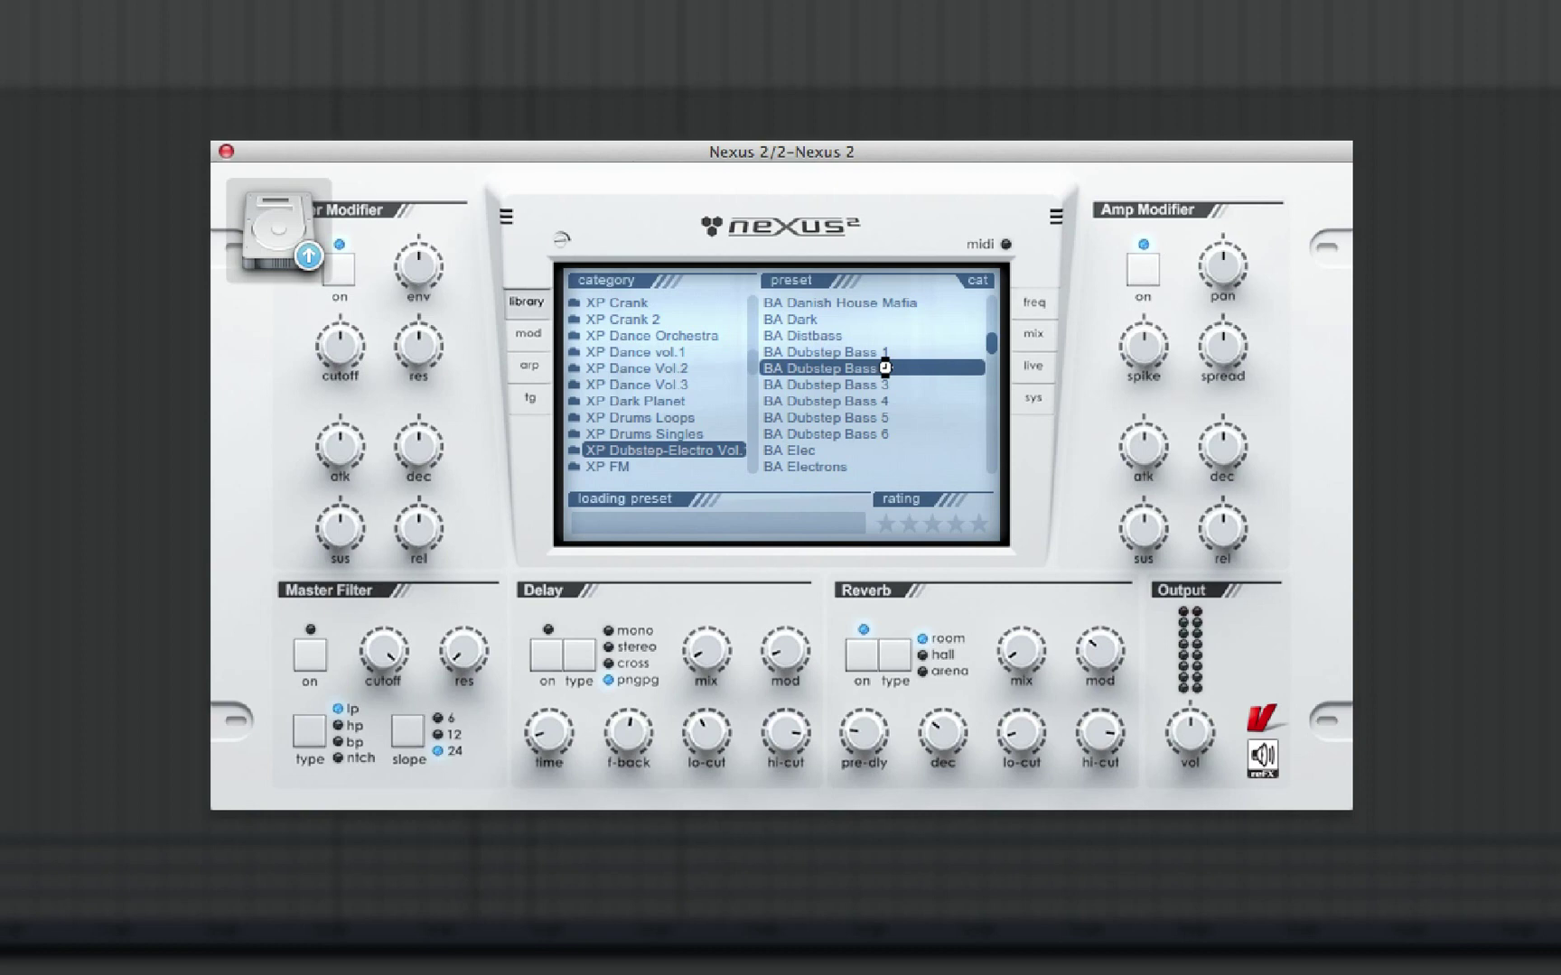
left_click(978, 521)
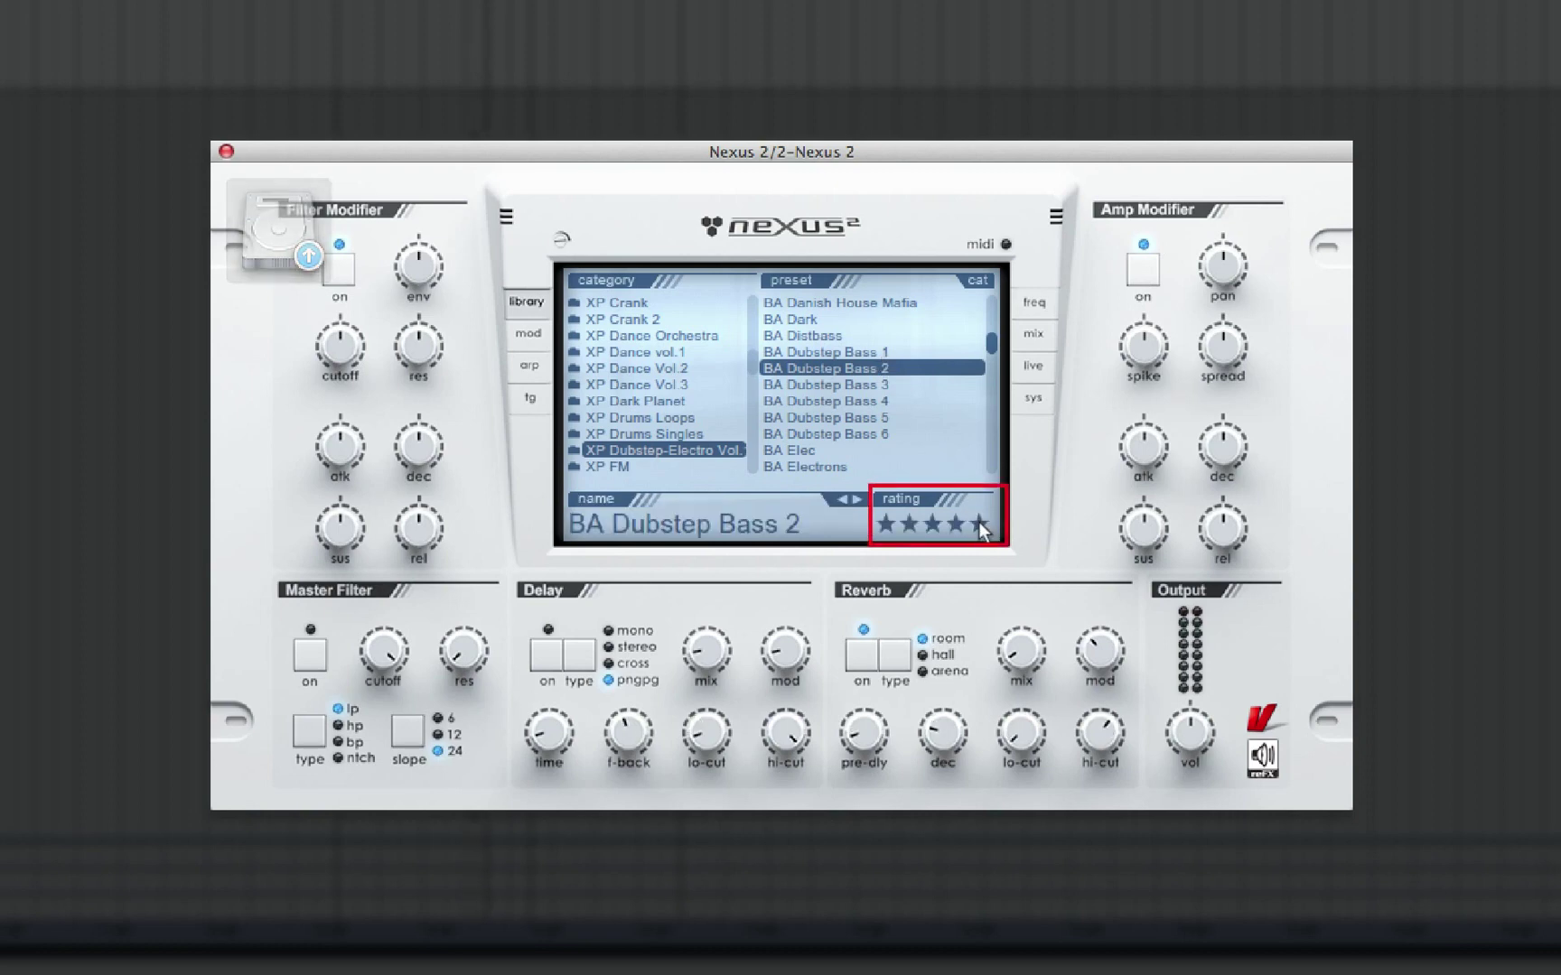
scroll(711, 352, "up", 10)
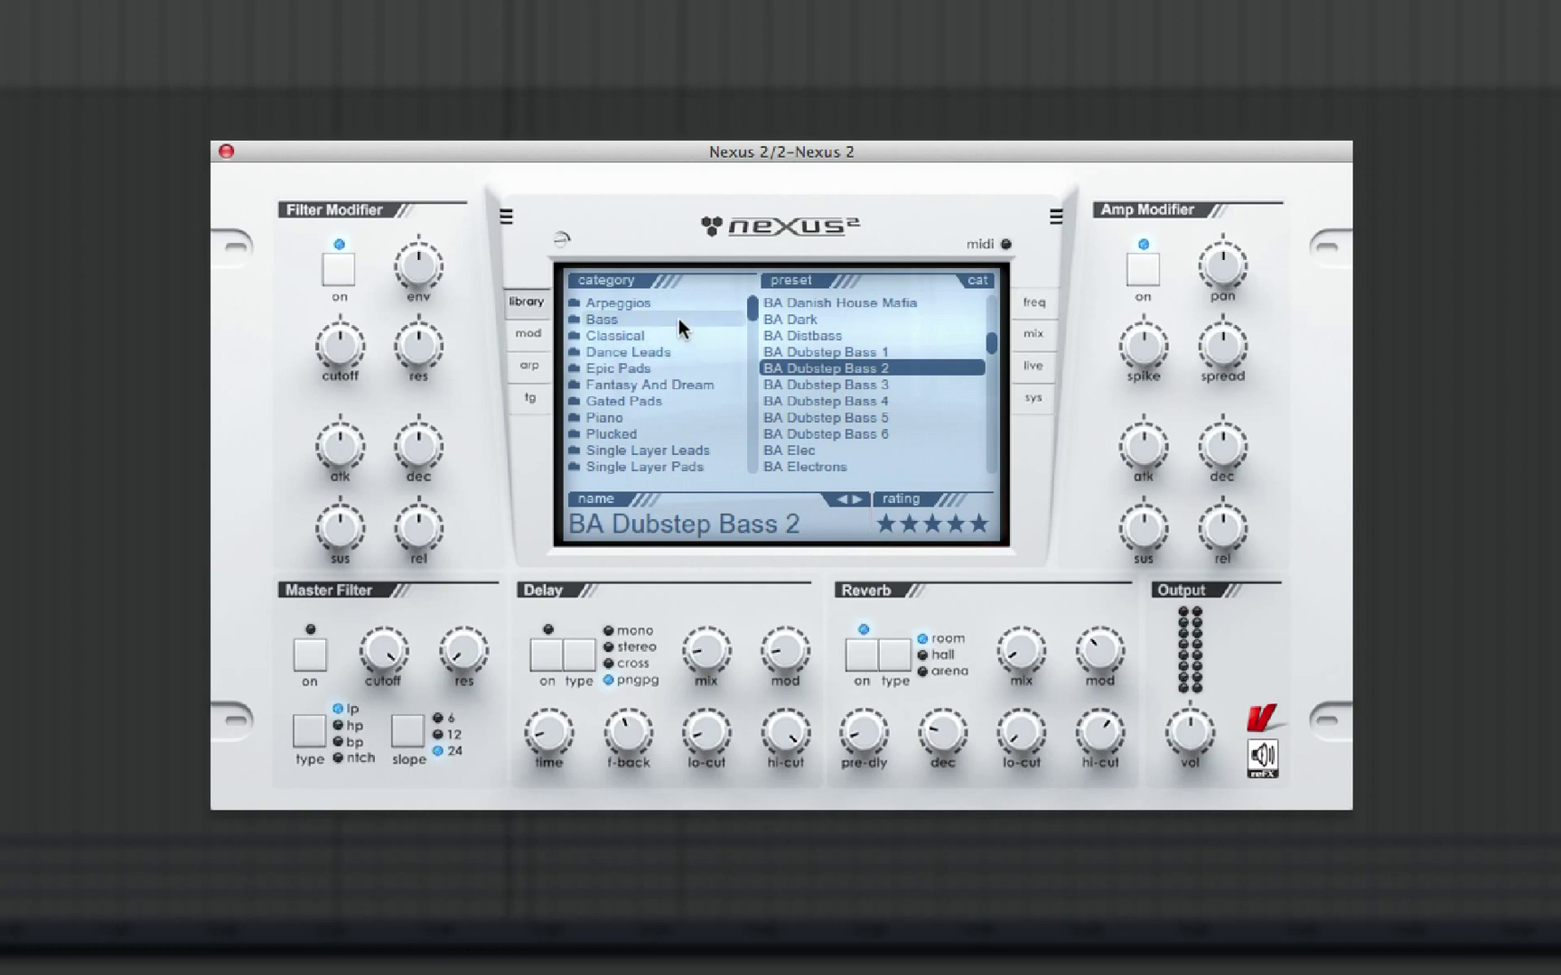
left_click(670, 320)
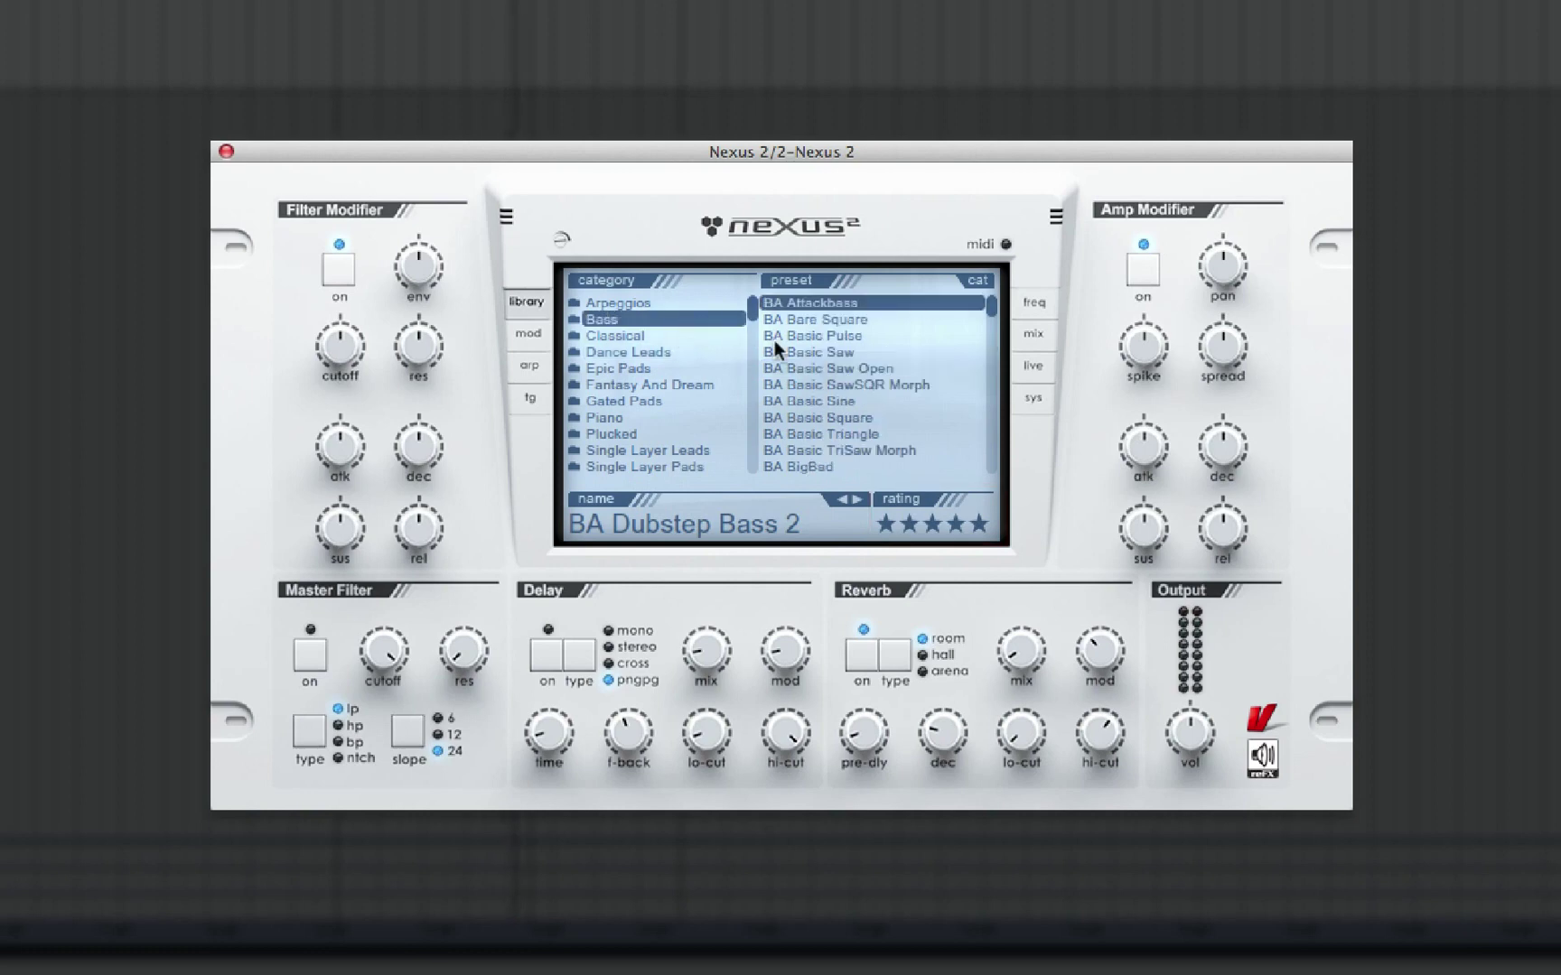
double_click(854, 353)
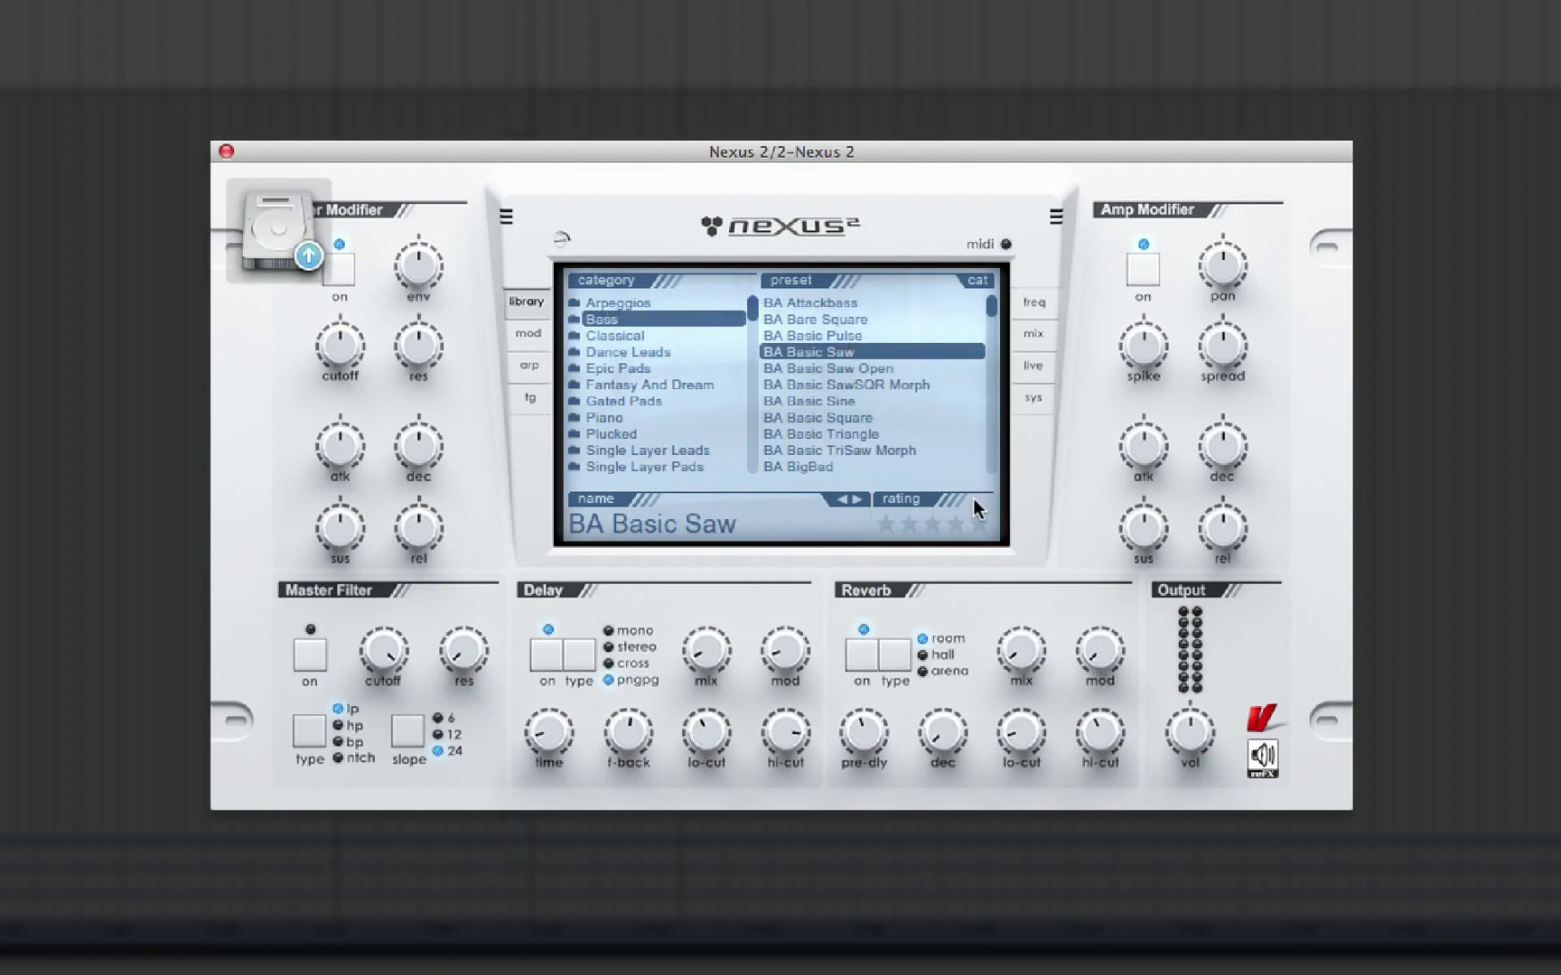
left_click(982, 523)
Load PD Andromeda Pad from the Epic Pads category.
left_click(670, 369)
left_click(818, 371)
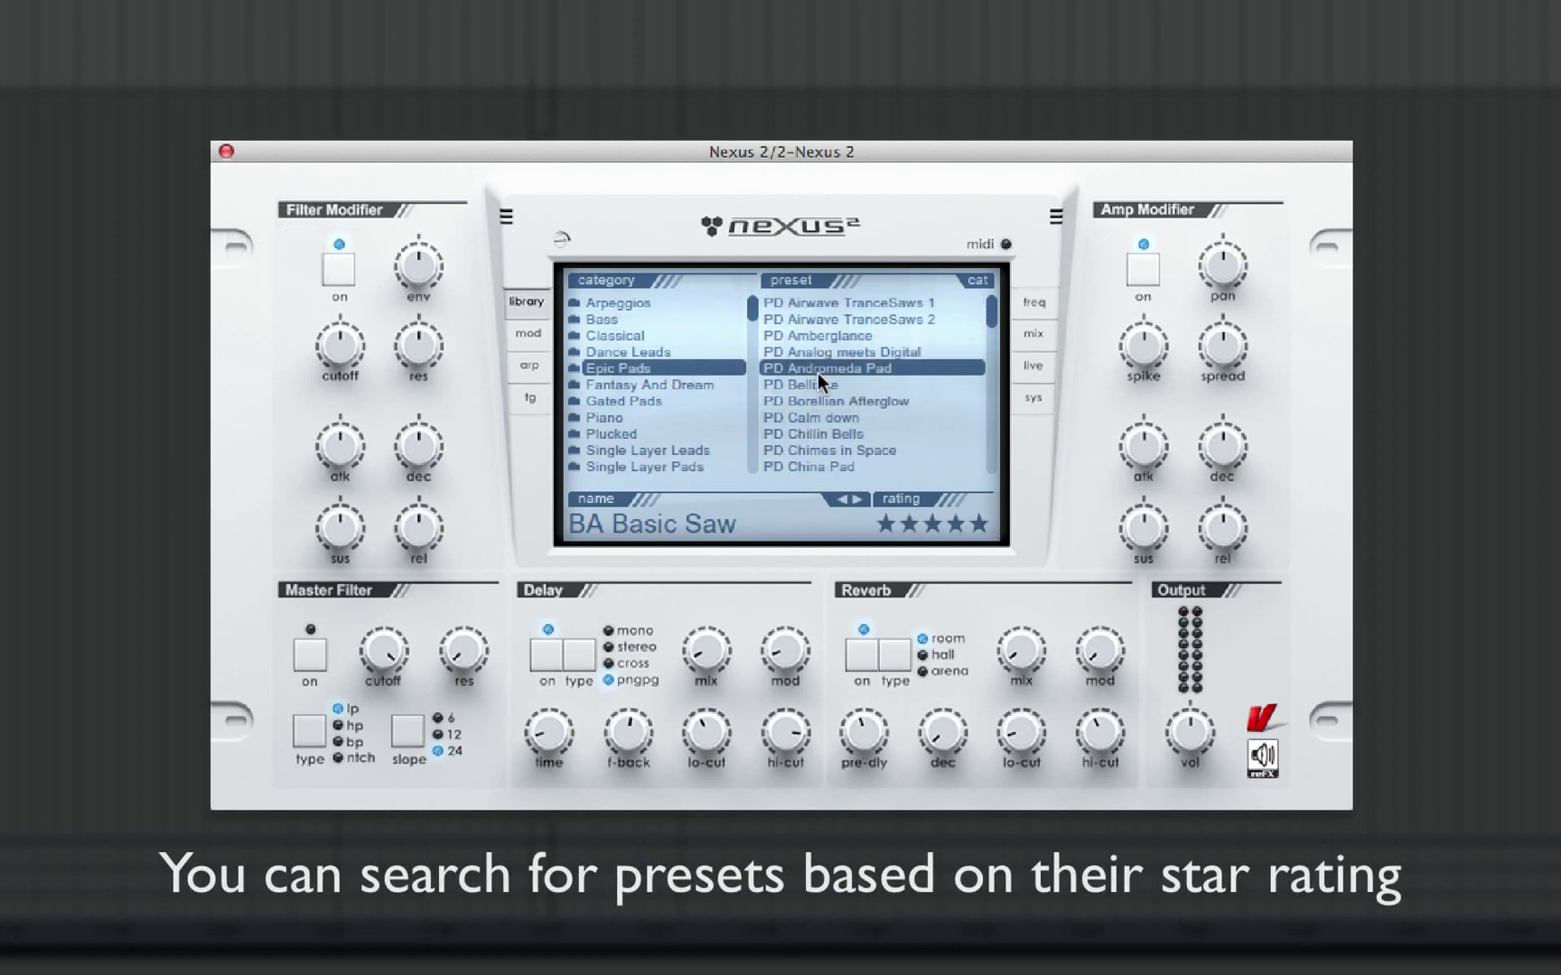
double_click(817, 373)
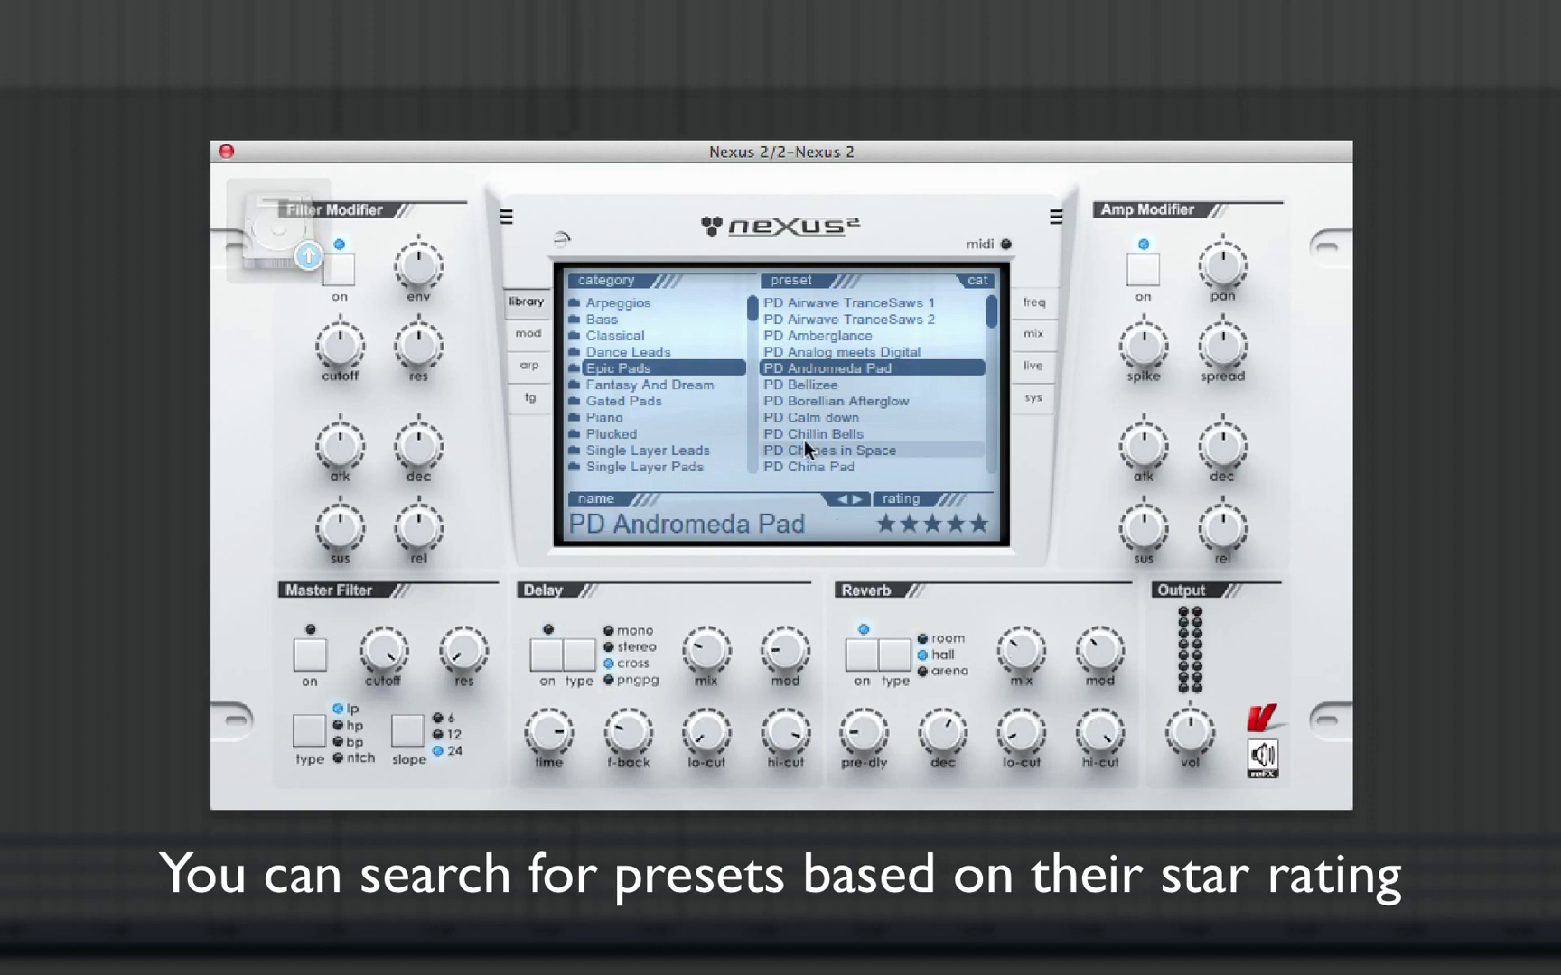
left_click_drag(745, 316, 752, 470)
left_click(668, 458)
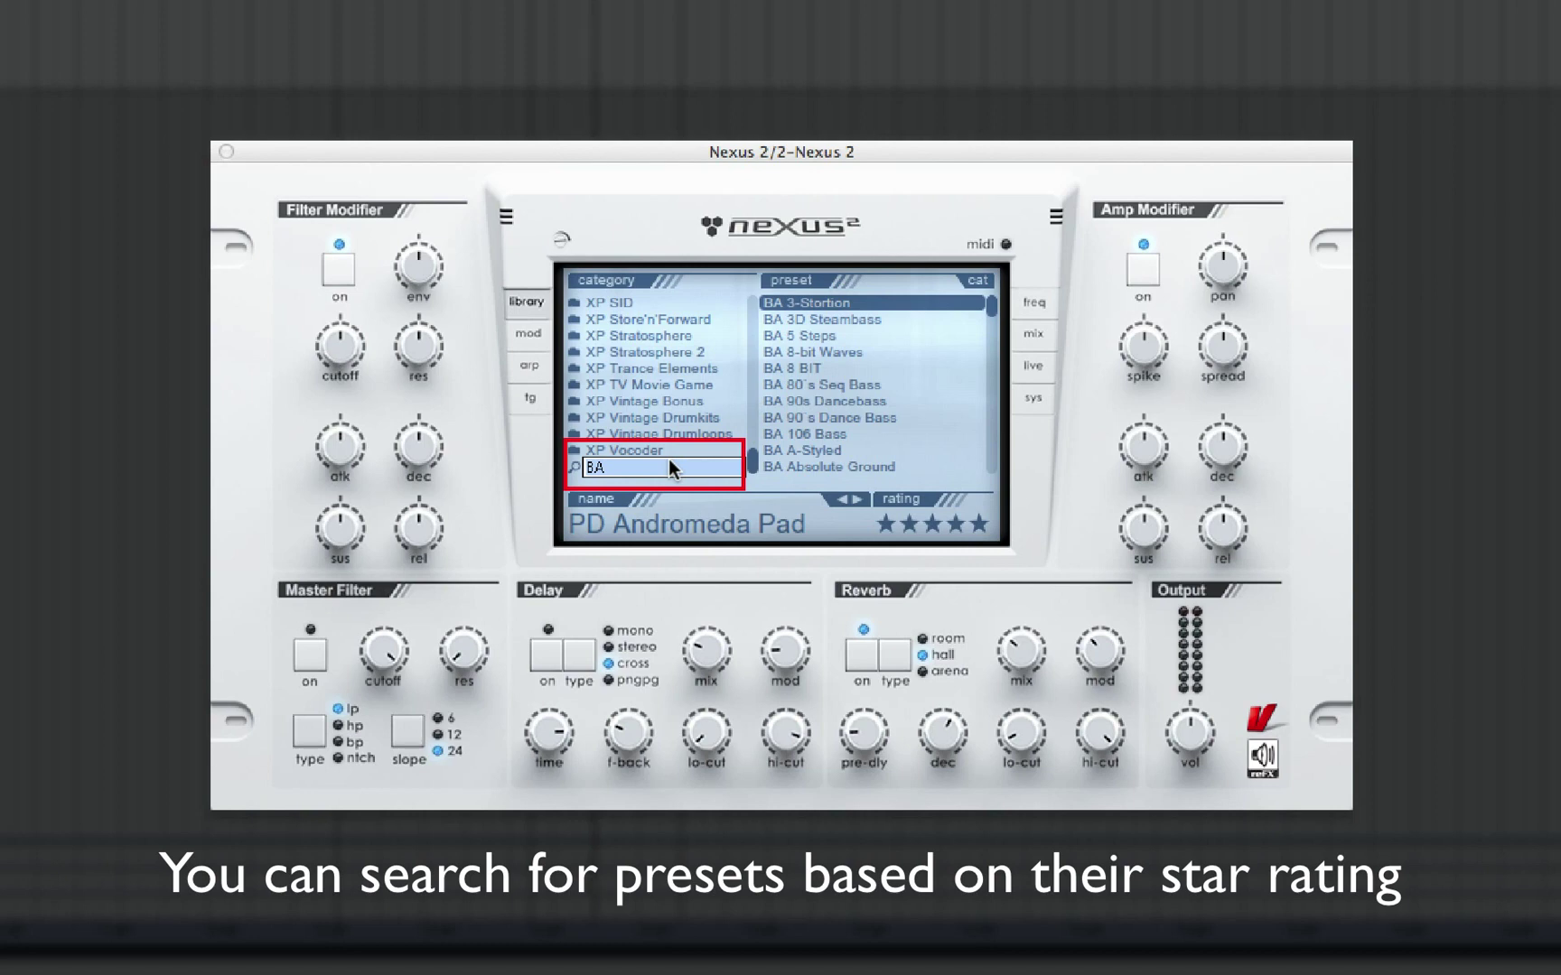
type("***")
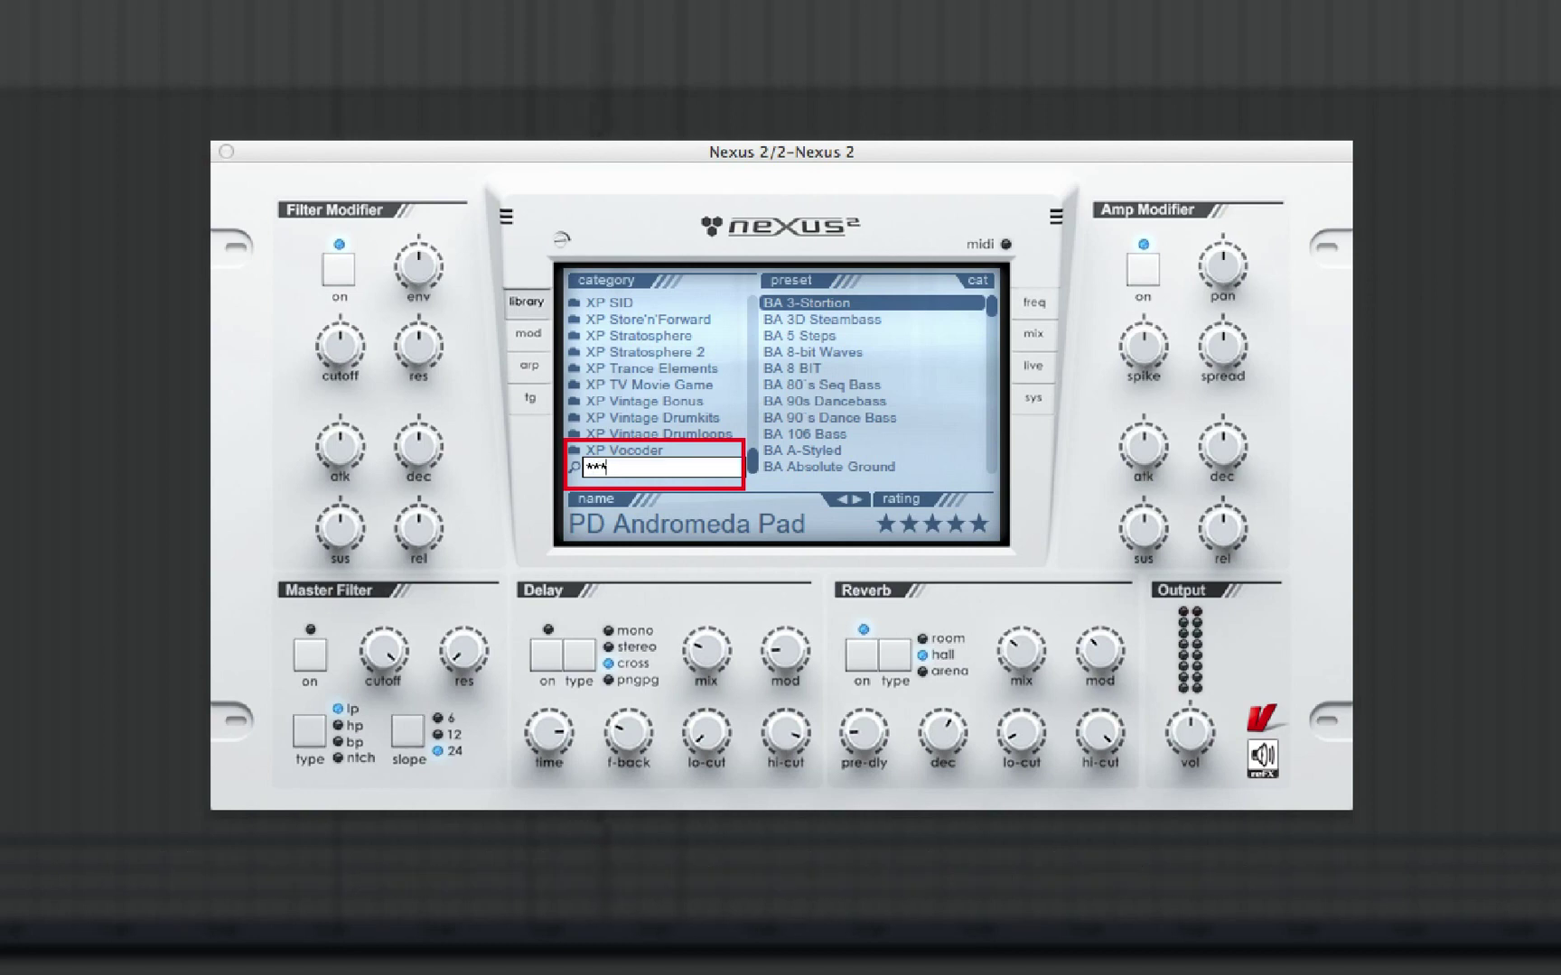
key("Return")
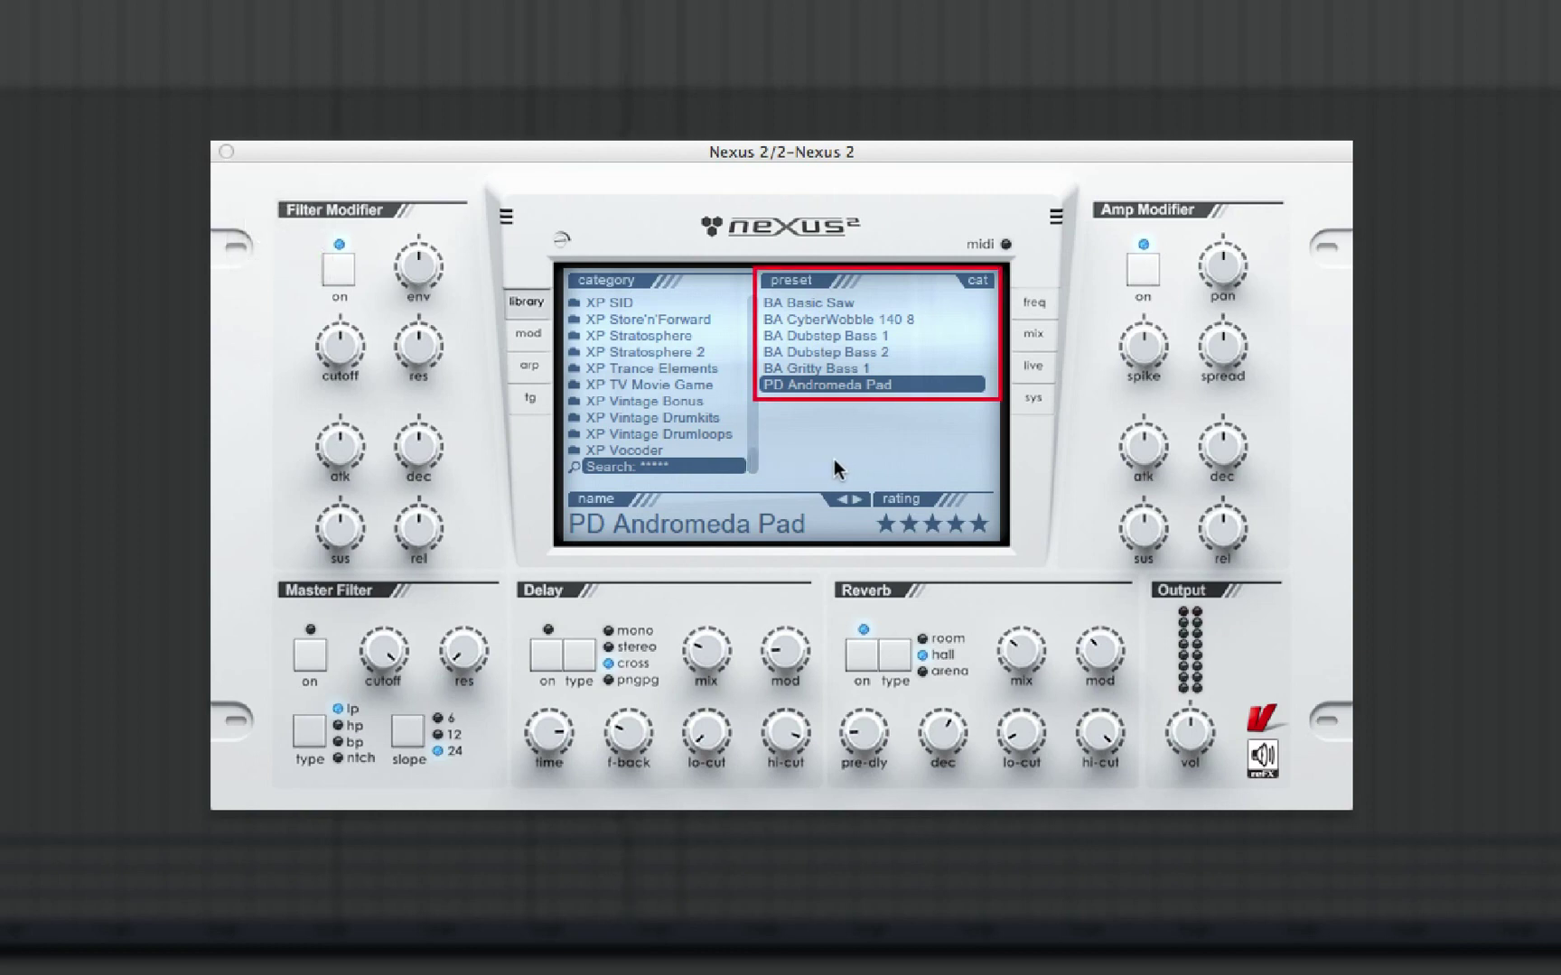
left_click(935, 370)
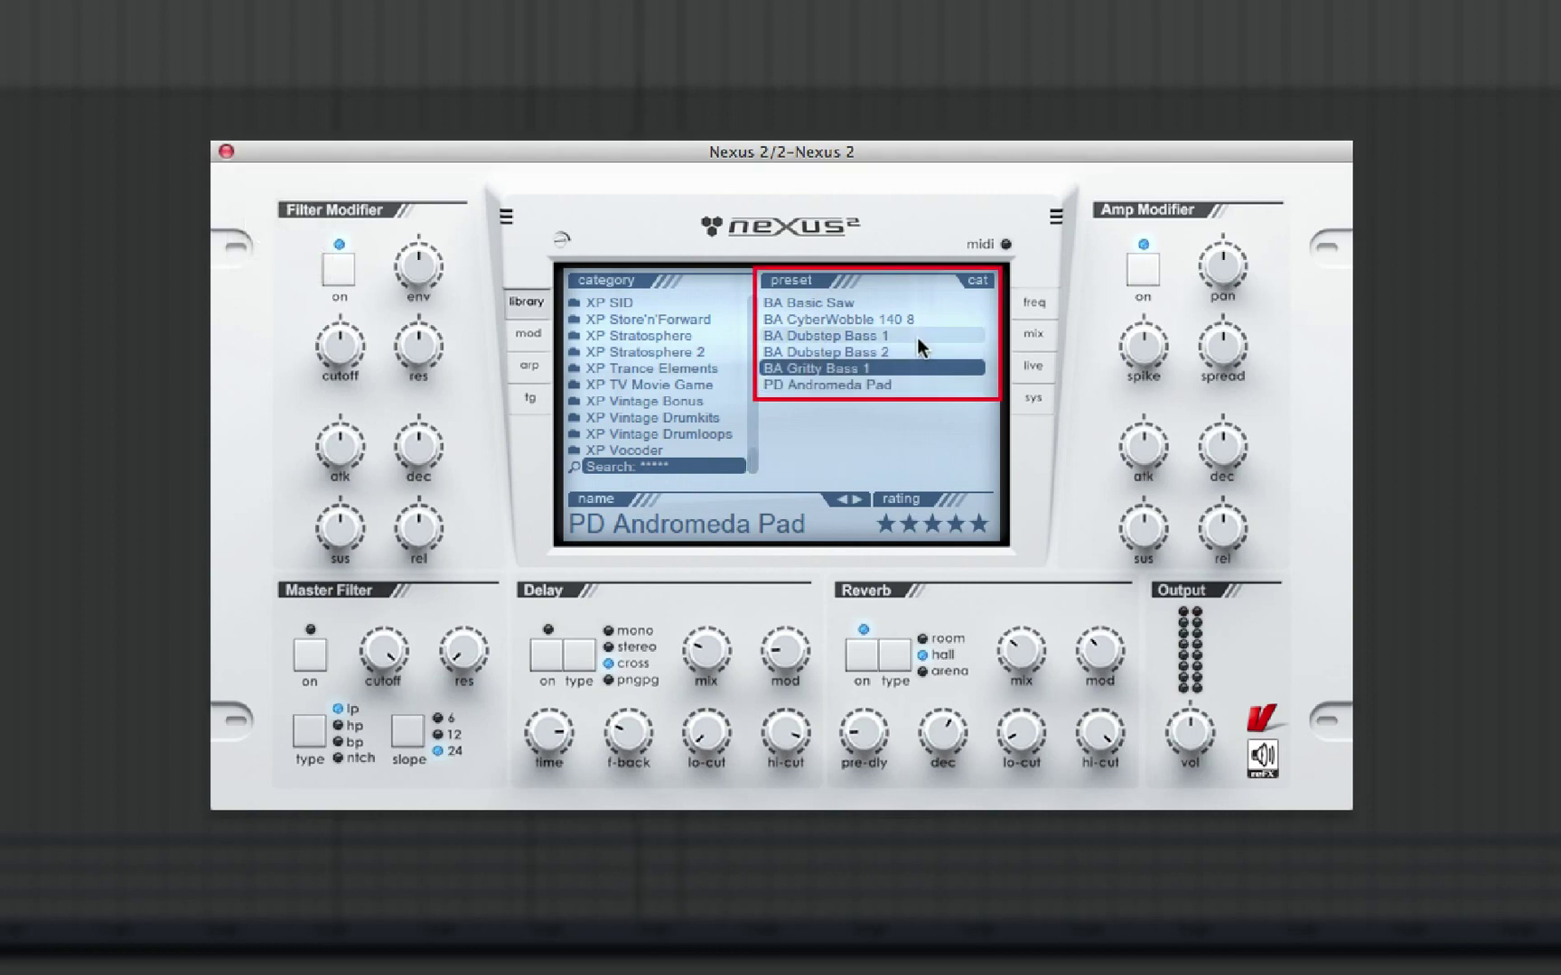
left_click(917, 336)
left_click(903, 318)
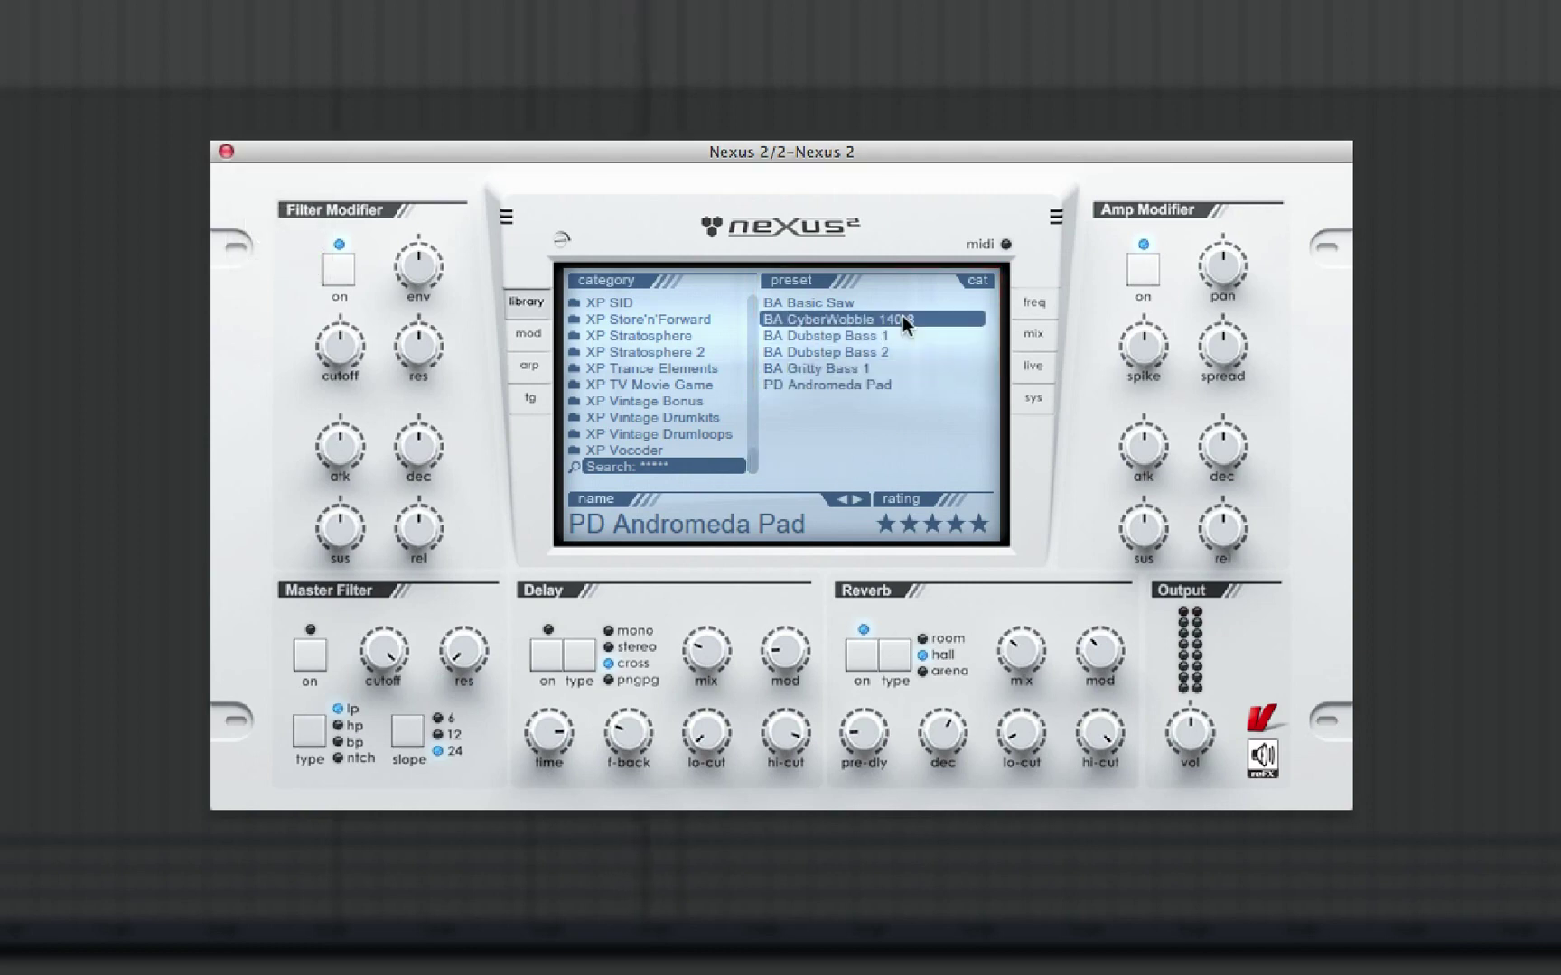
left_click(905, 384)
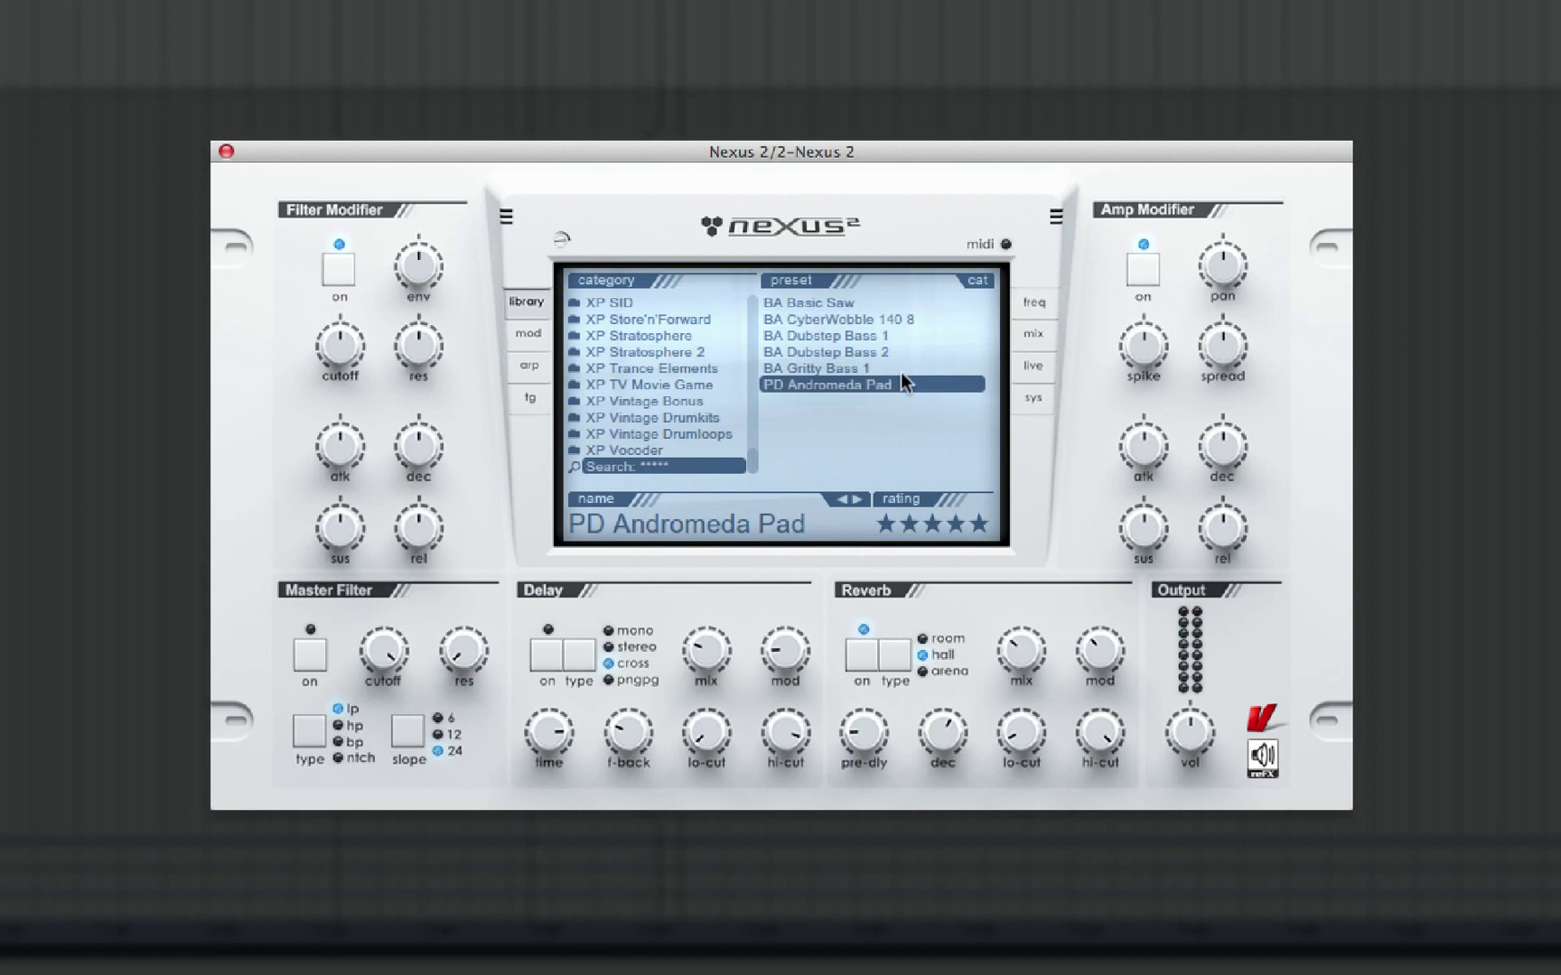
left_click(902, 337)
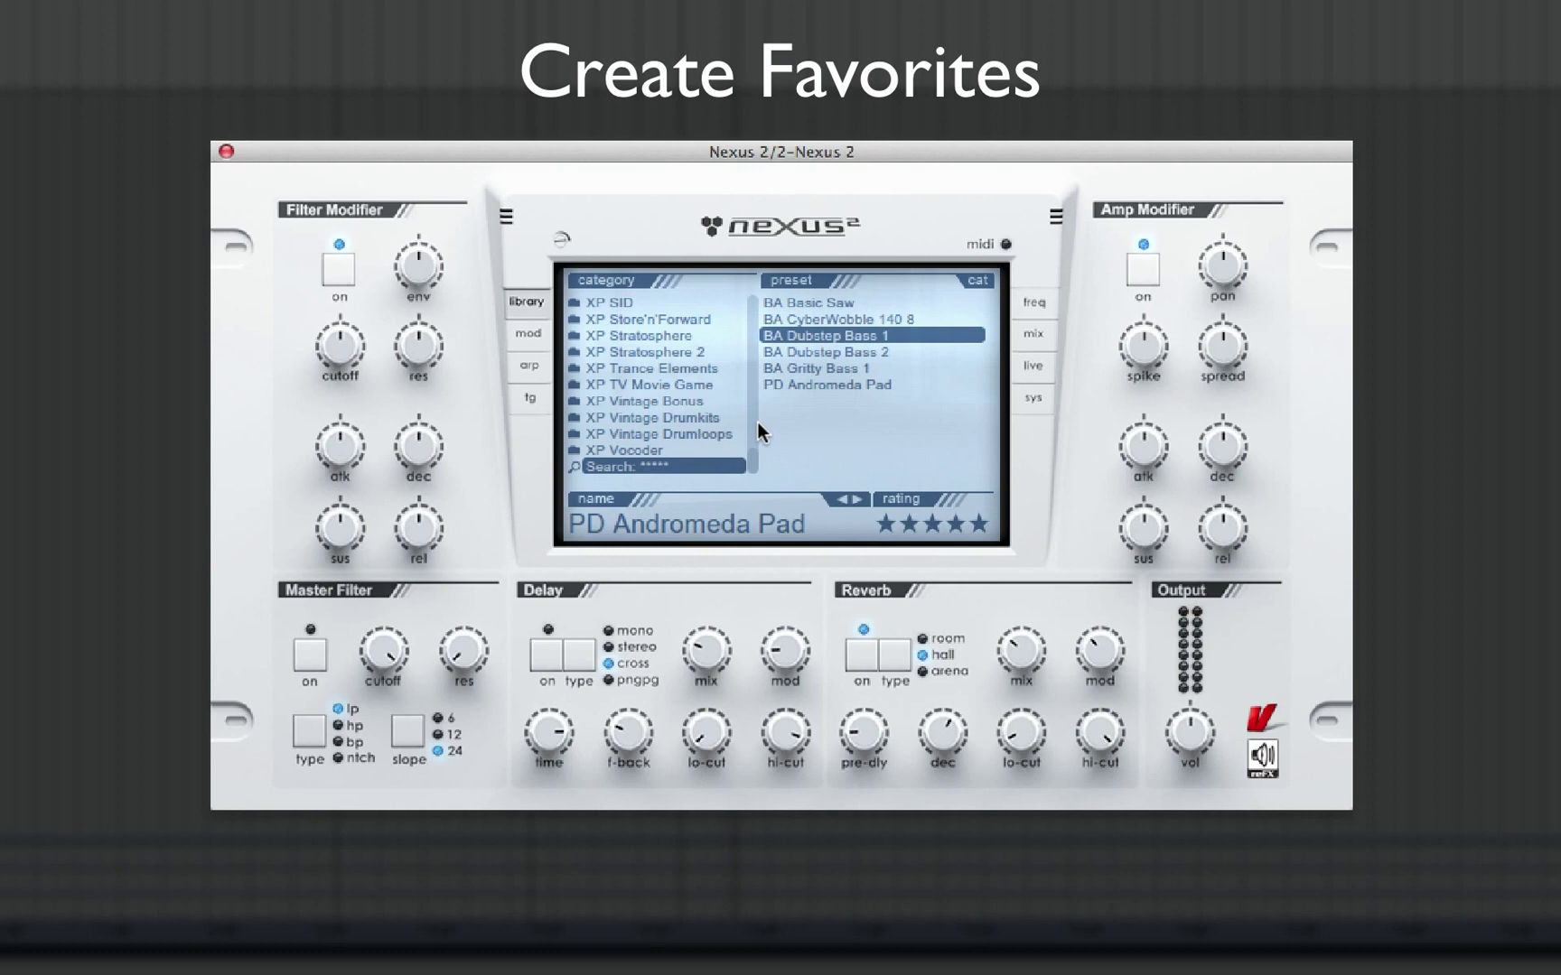
Add a new favorites entry to the category list named 'My Basses'.
left_click_drag(752, 449, 751, 440)
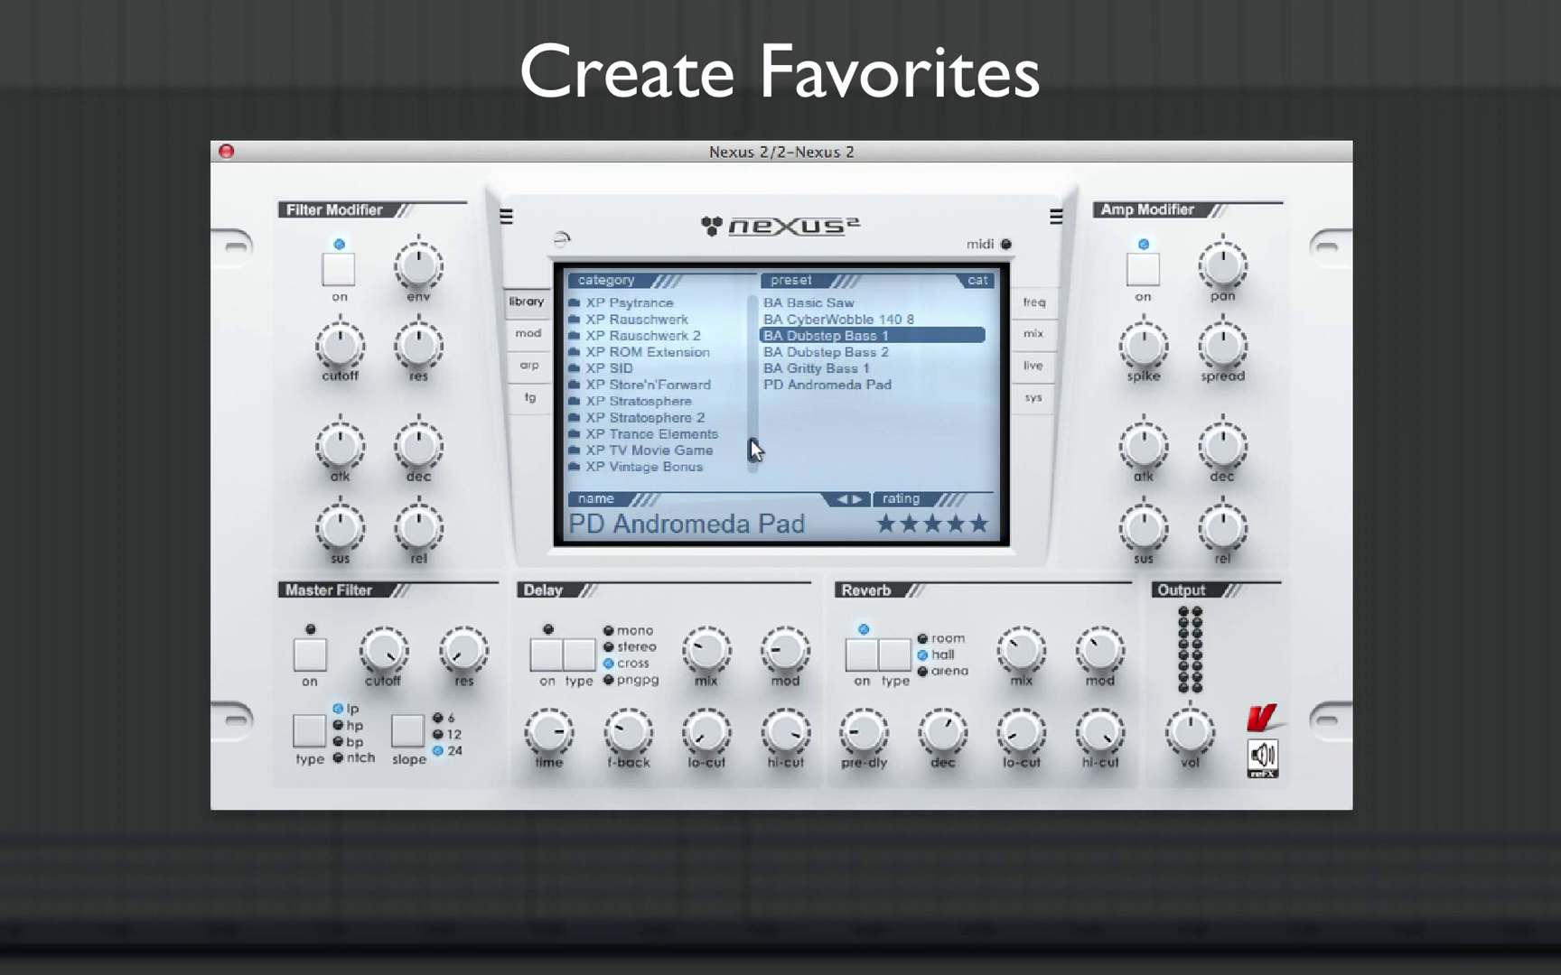
right_click(707, 327)
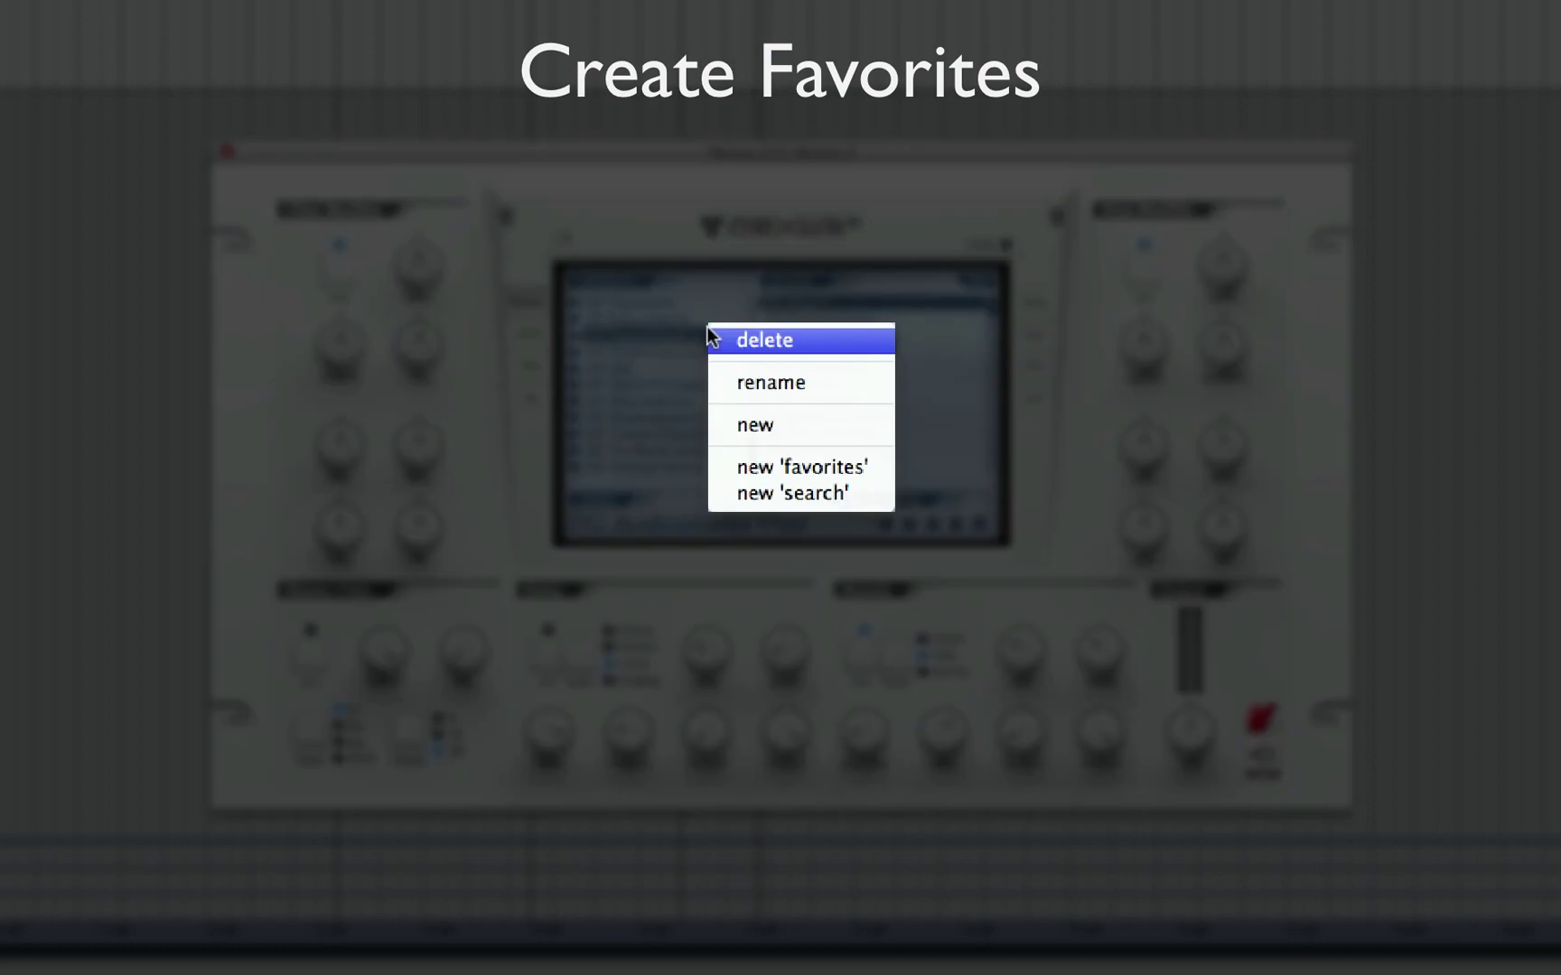
left_click(770, 469)
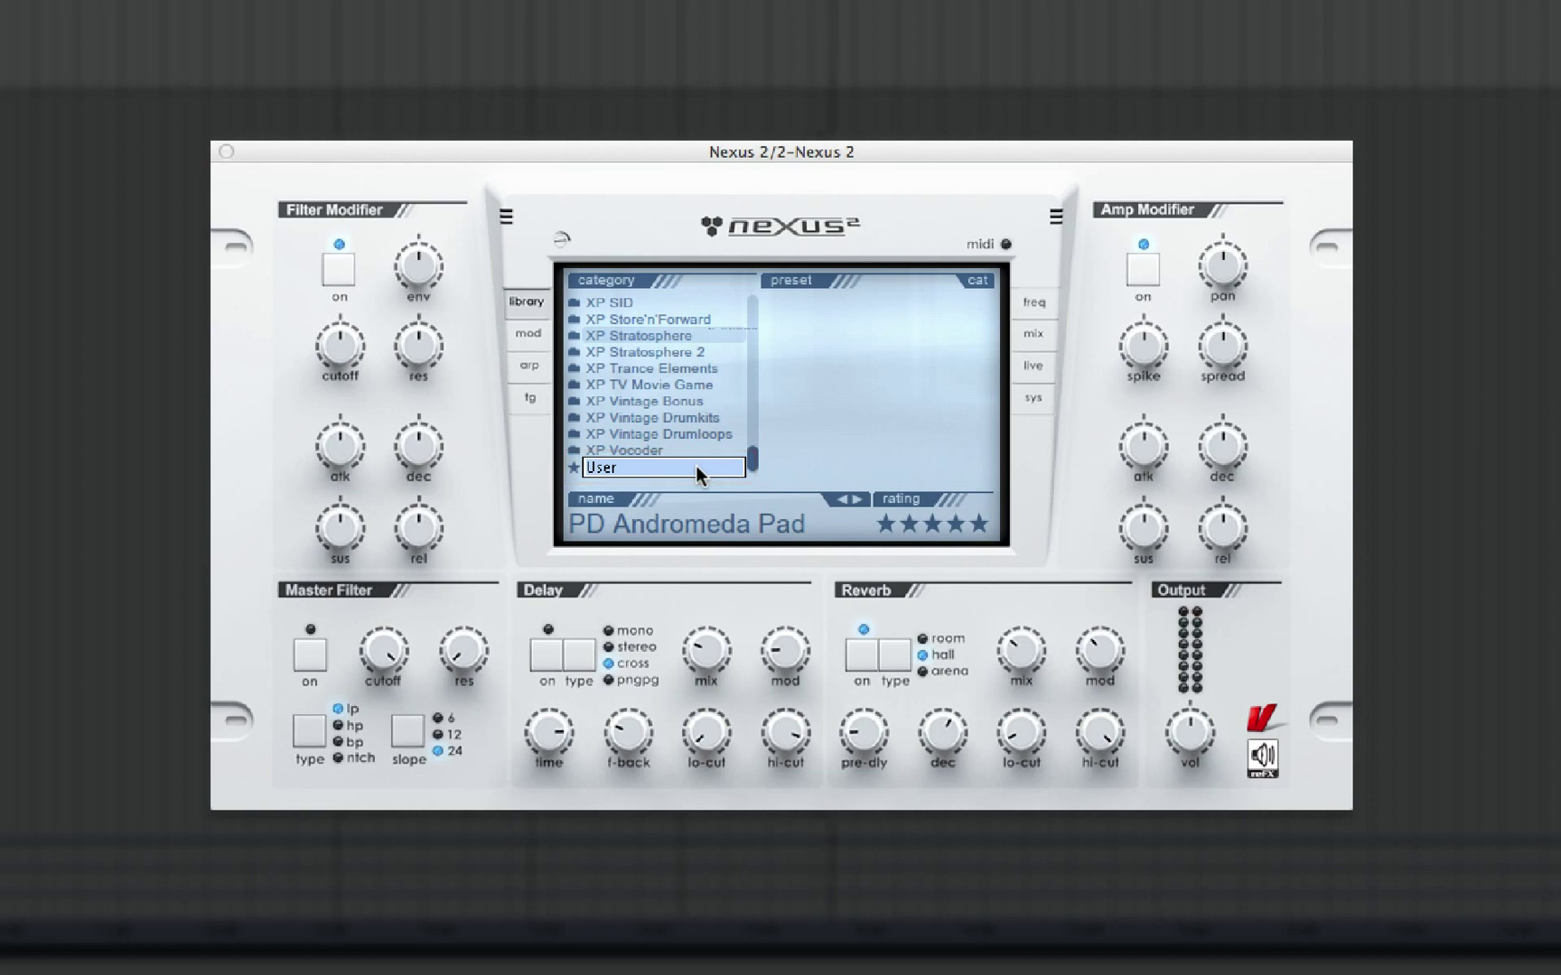
type("My Ba")
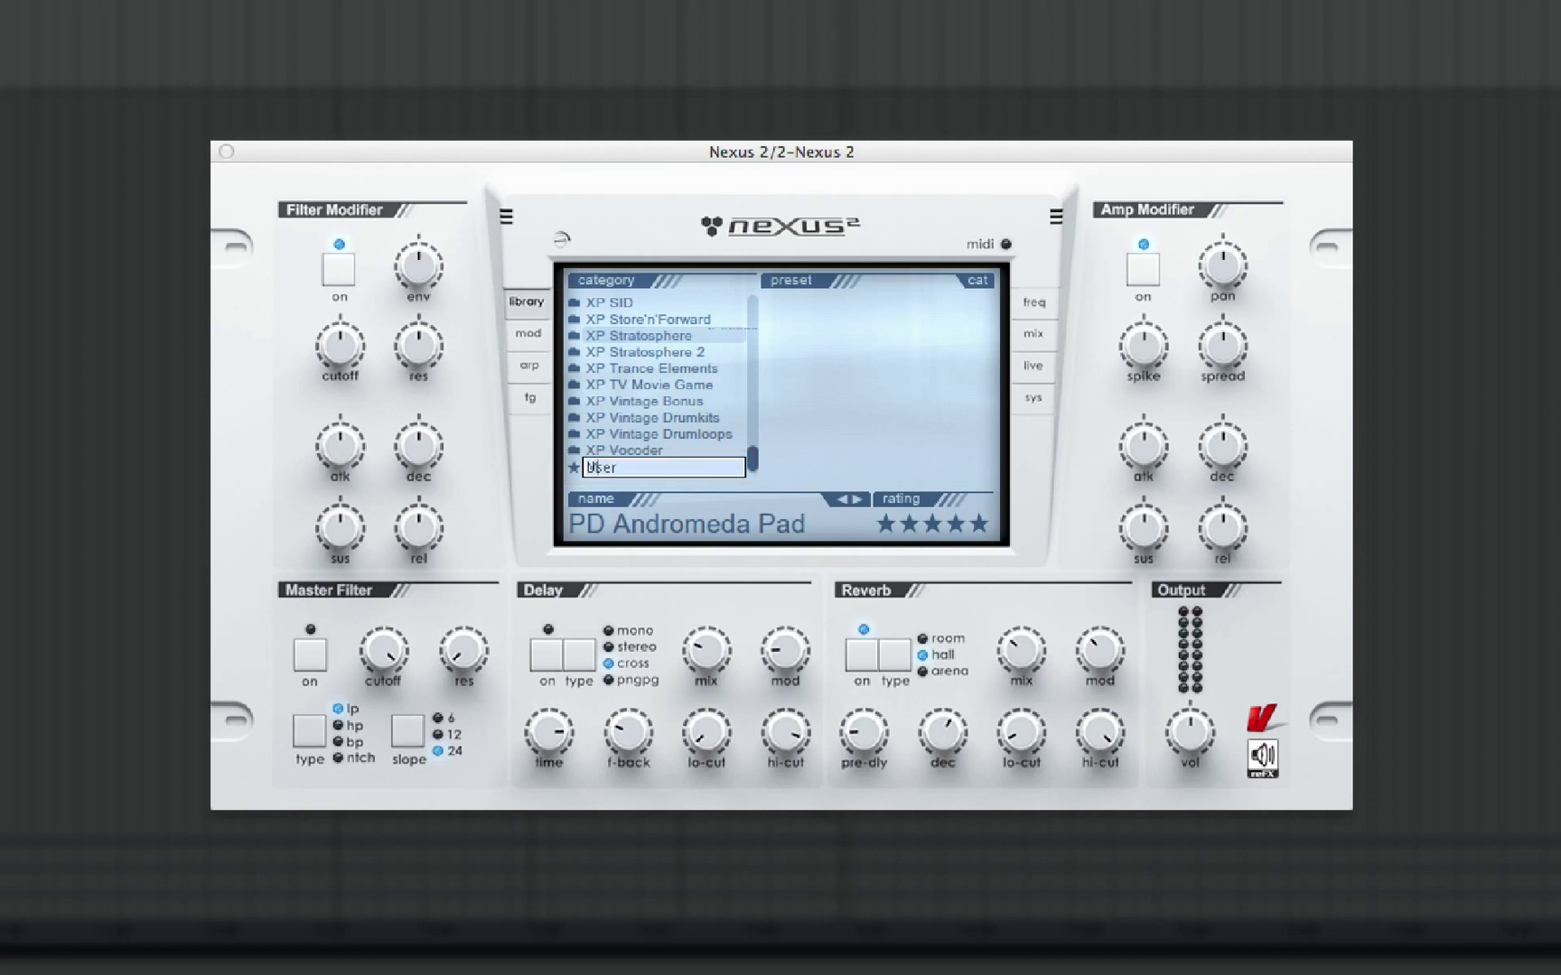
type("sses")
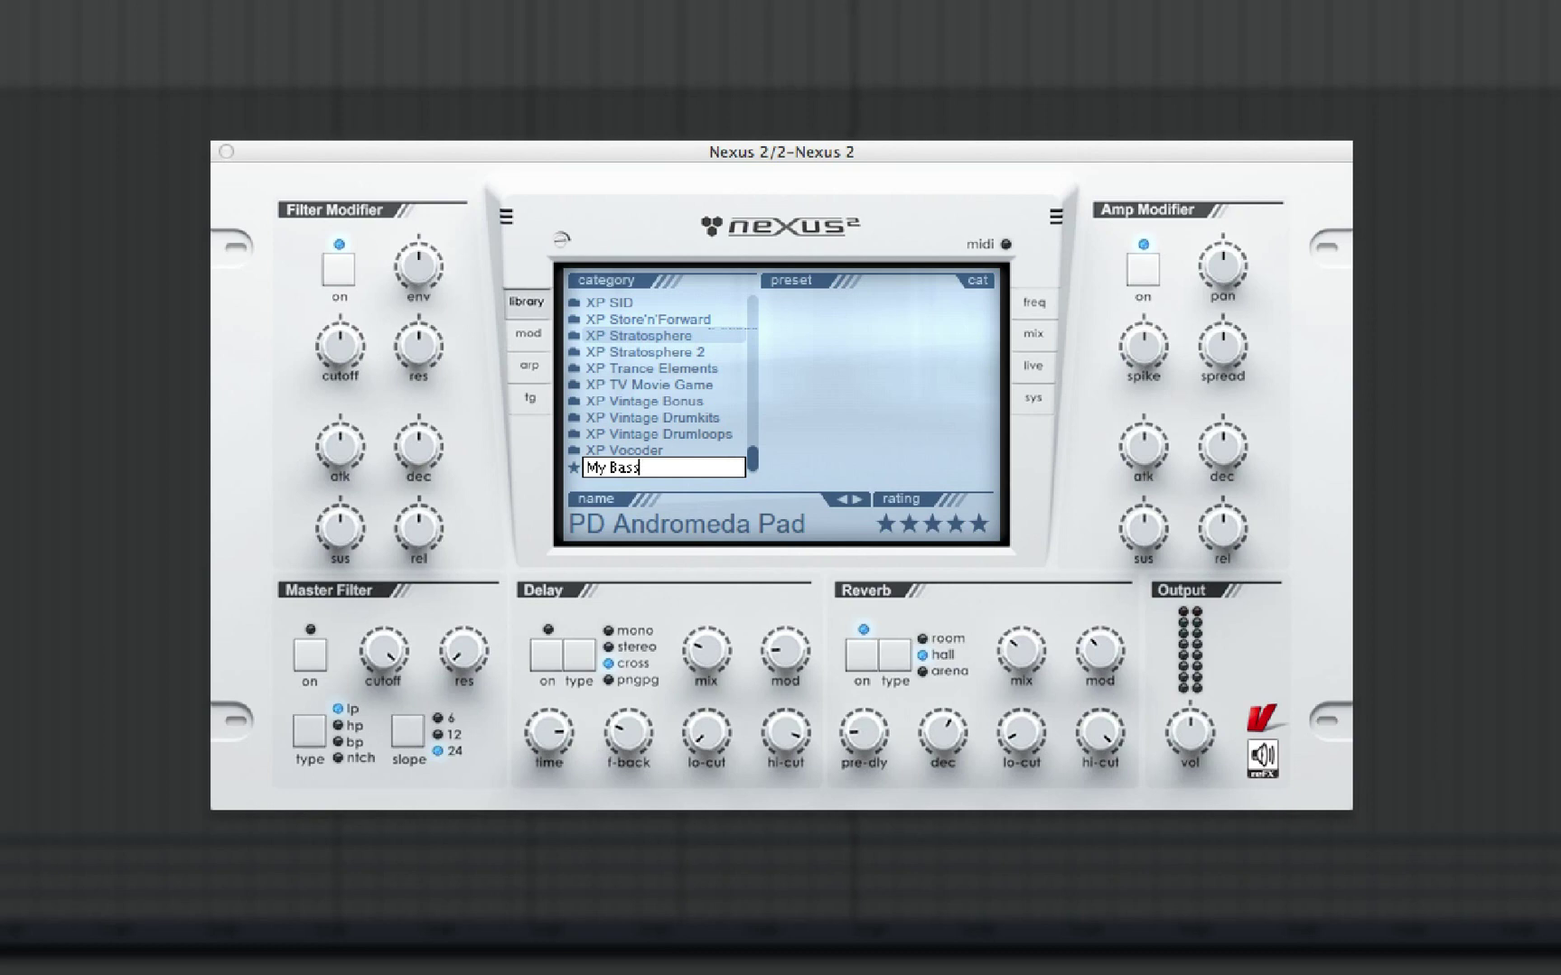
key("Return")
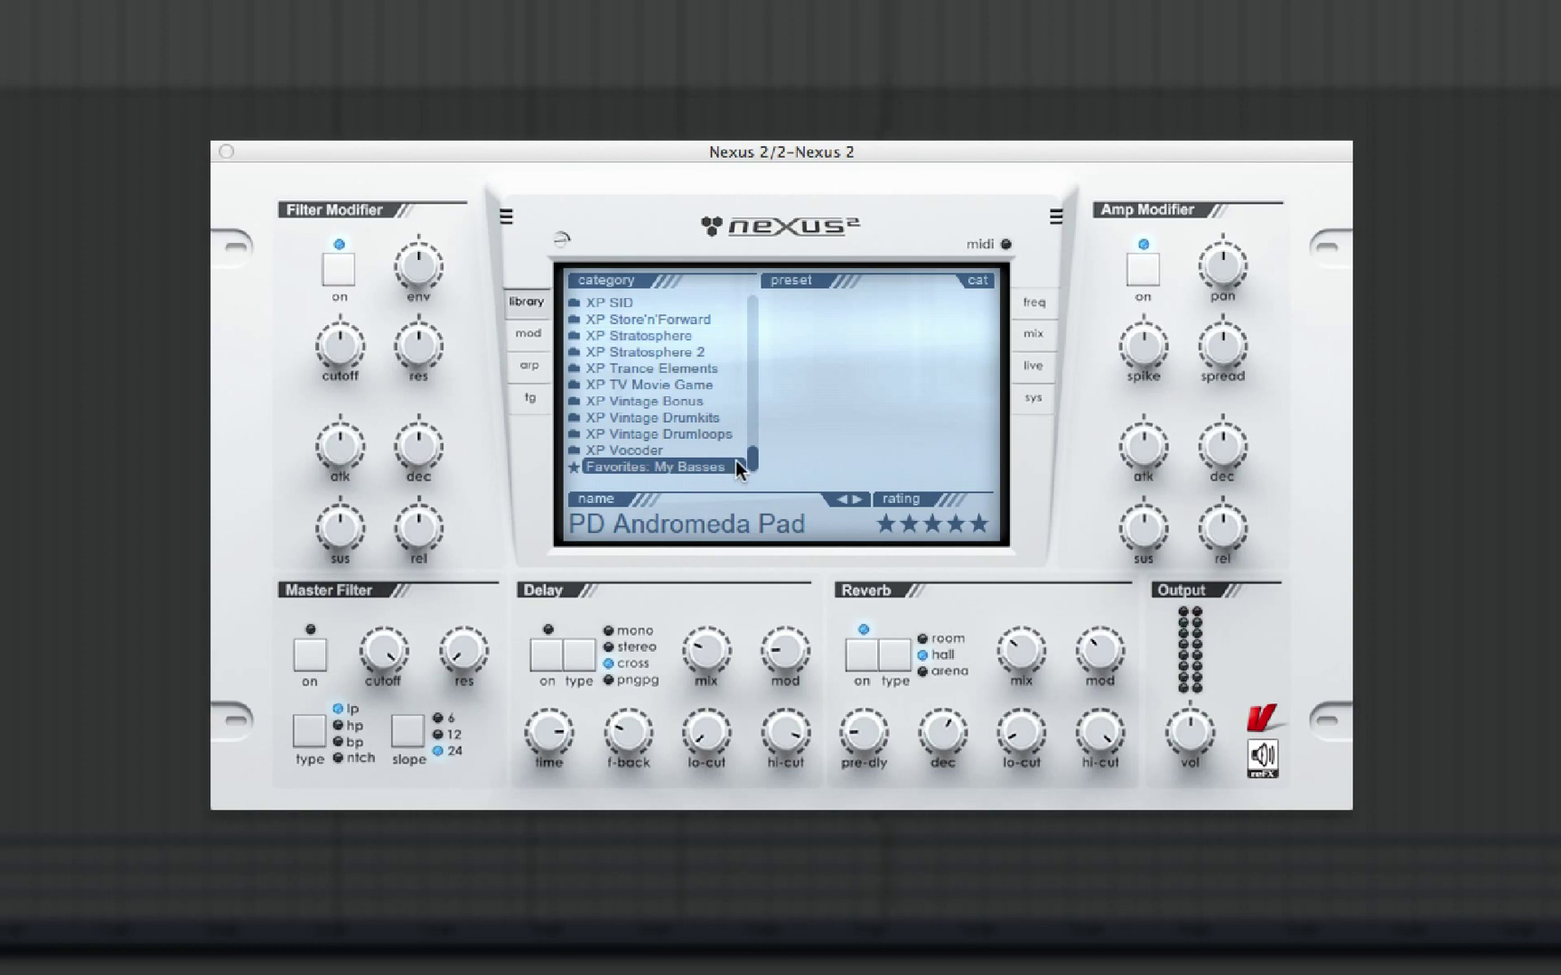
scroll(735, 460, "down", 1)
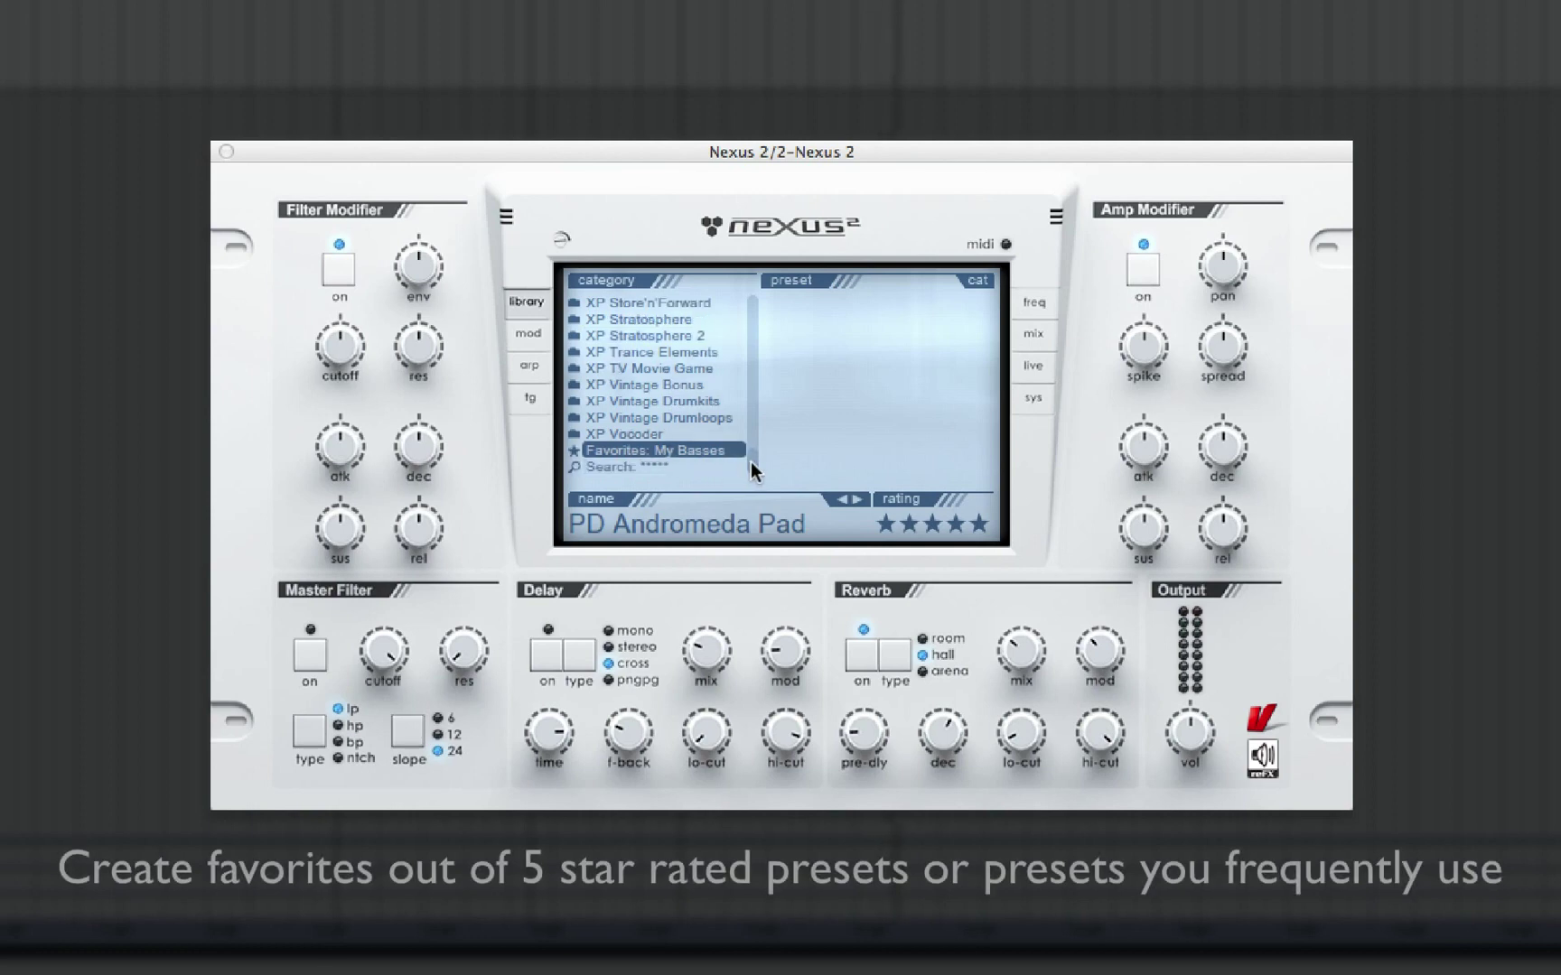
Add BA Dubstep Bass 1 and BA Dubstep Bass 2 from the five-star results to My Basses.
left_click(723, 463)
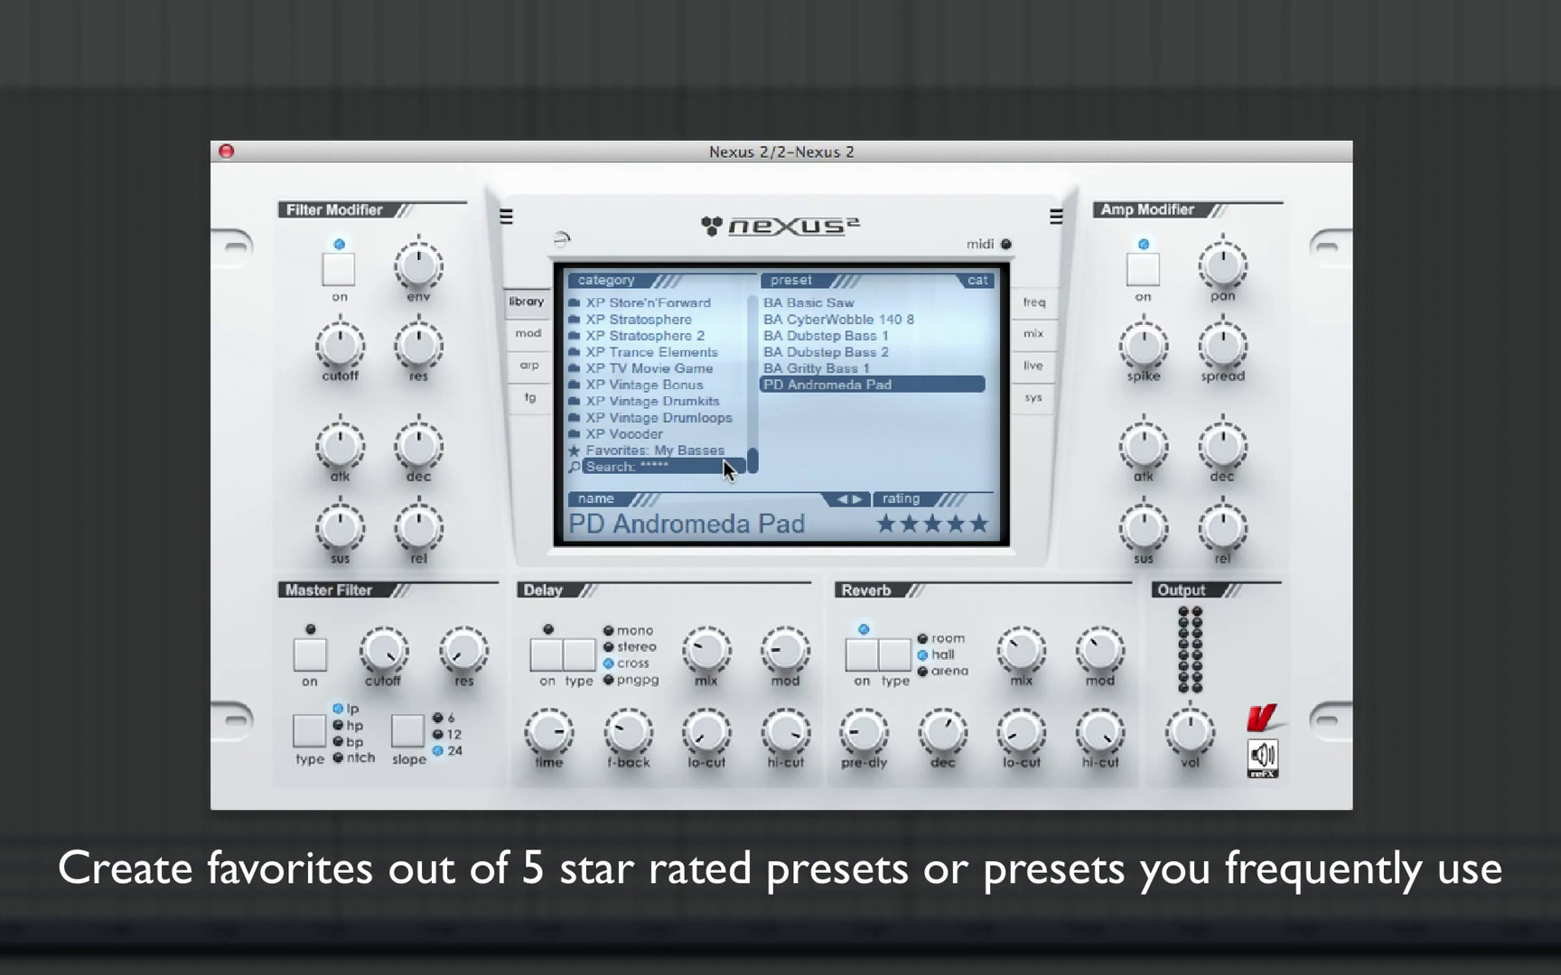
left_click(873, 349)
left_click(902, 333)
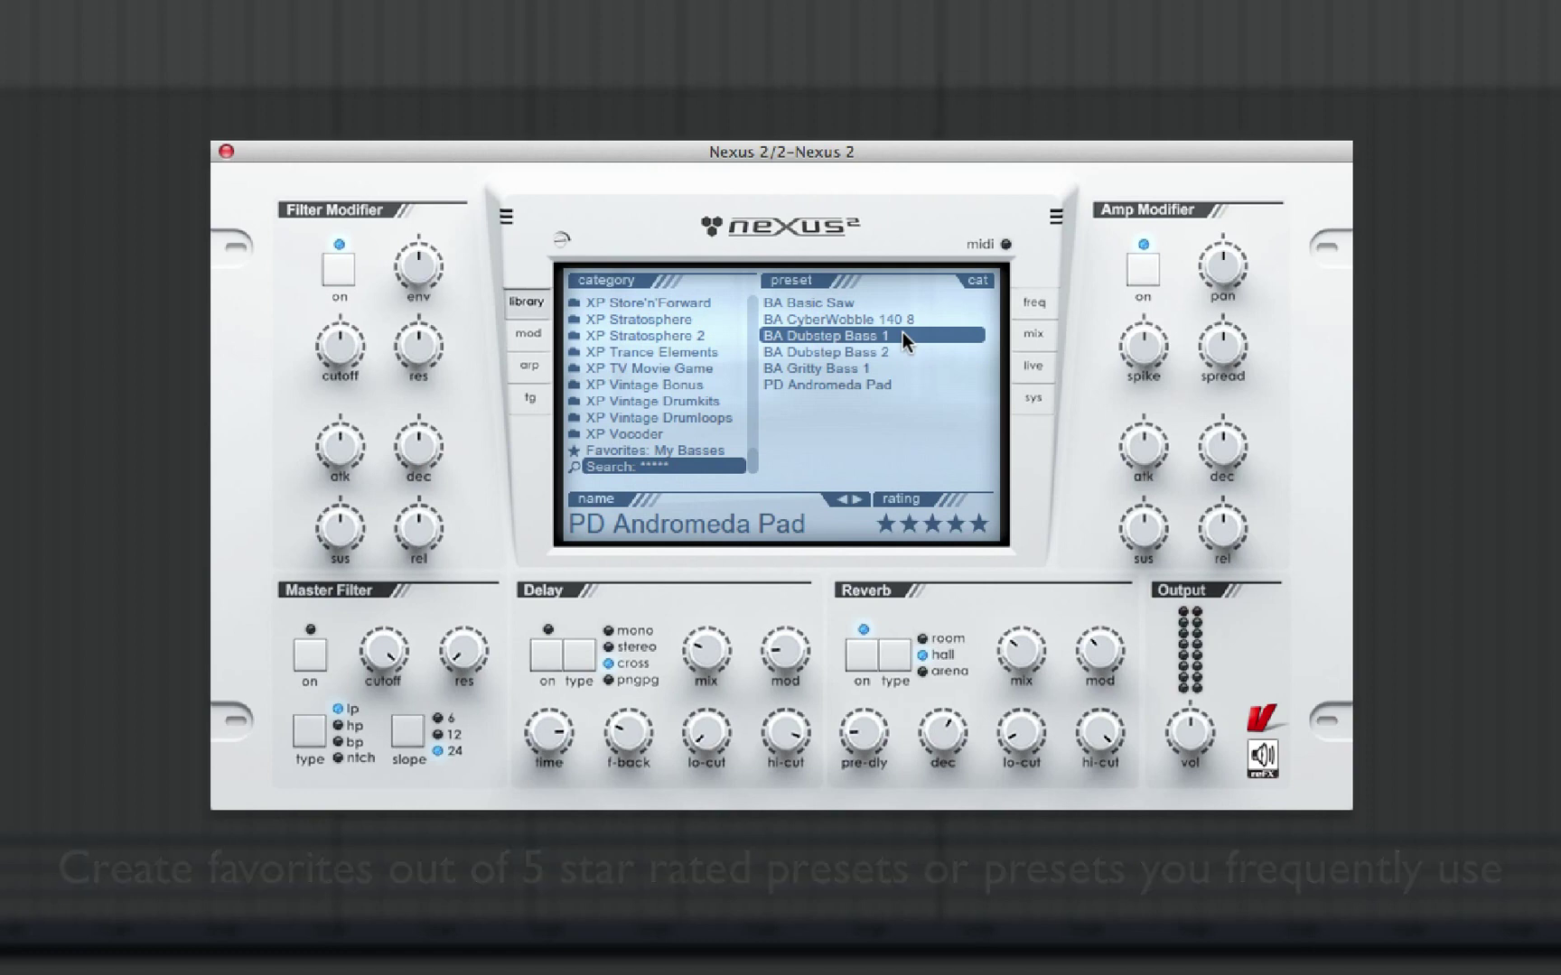
right_click(902, 334)
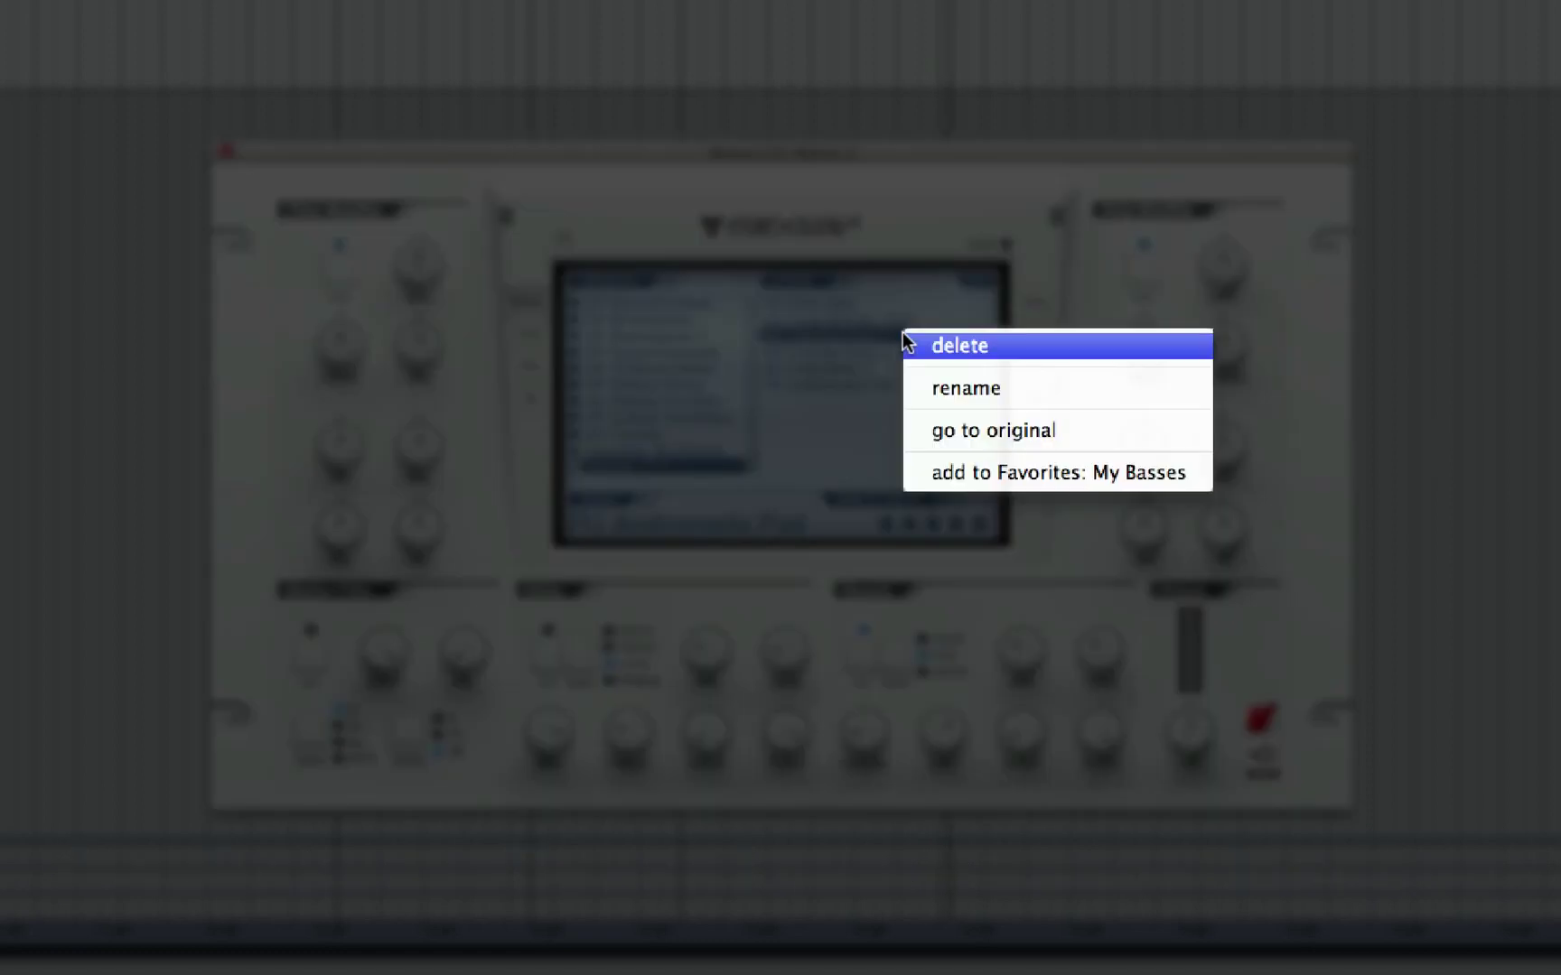
left_click(915, 473)
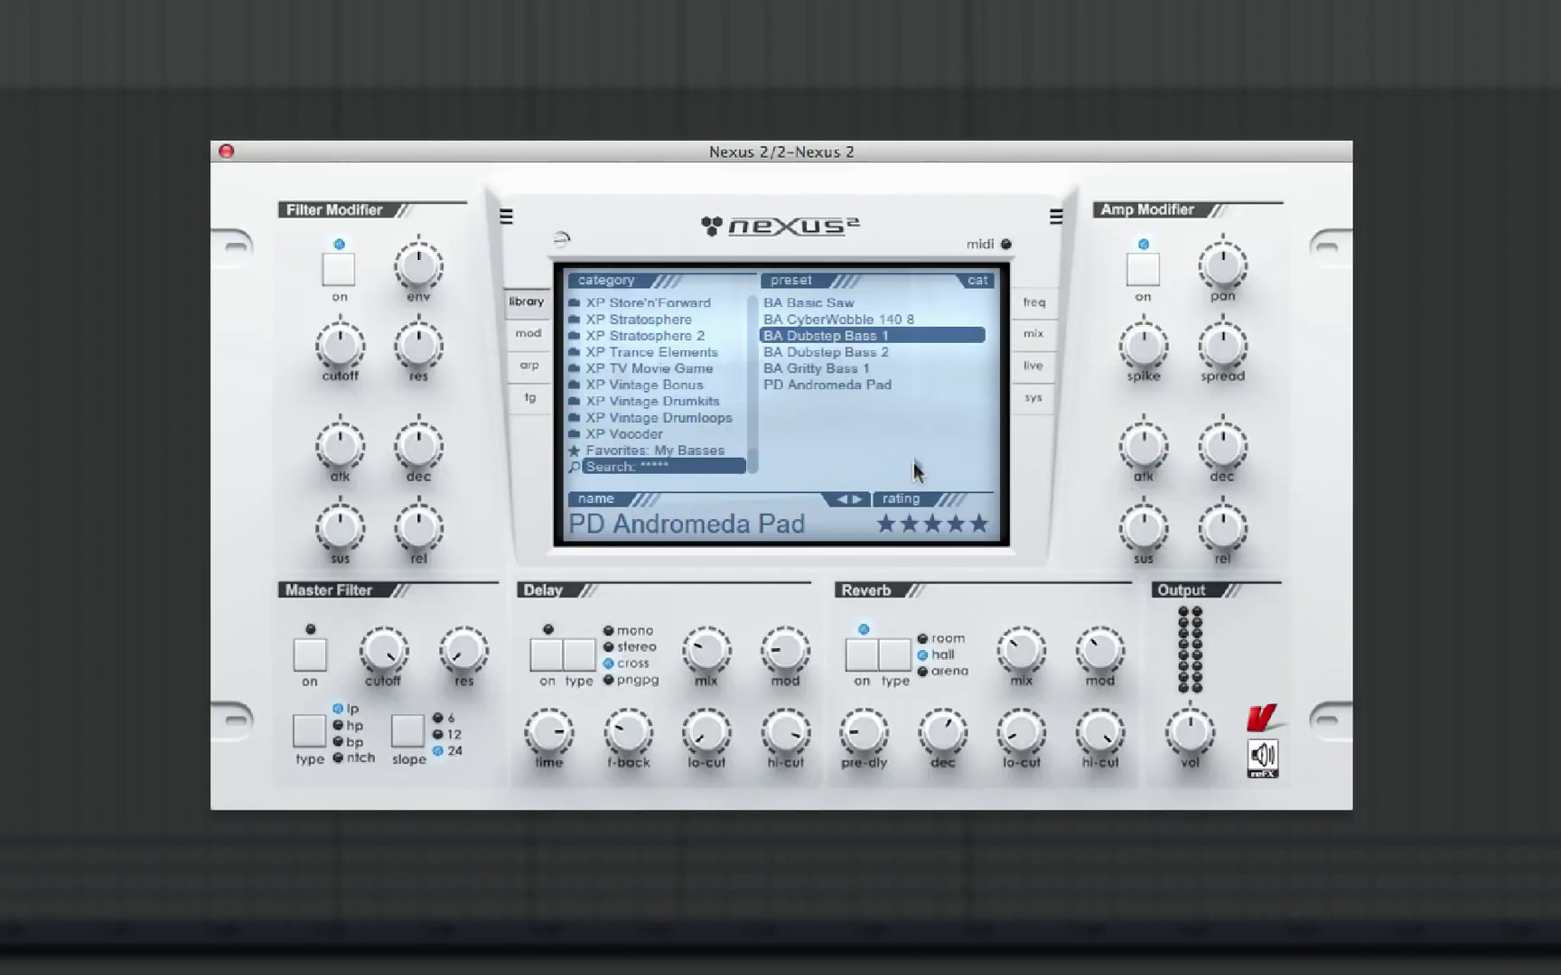
right_click(878, 352)
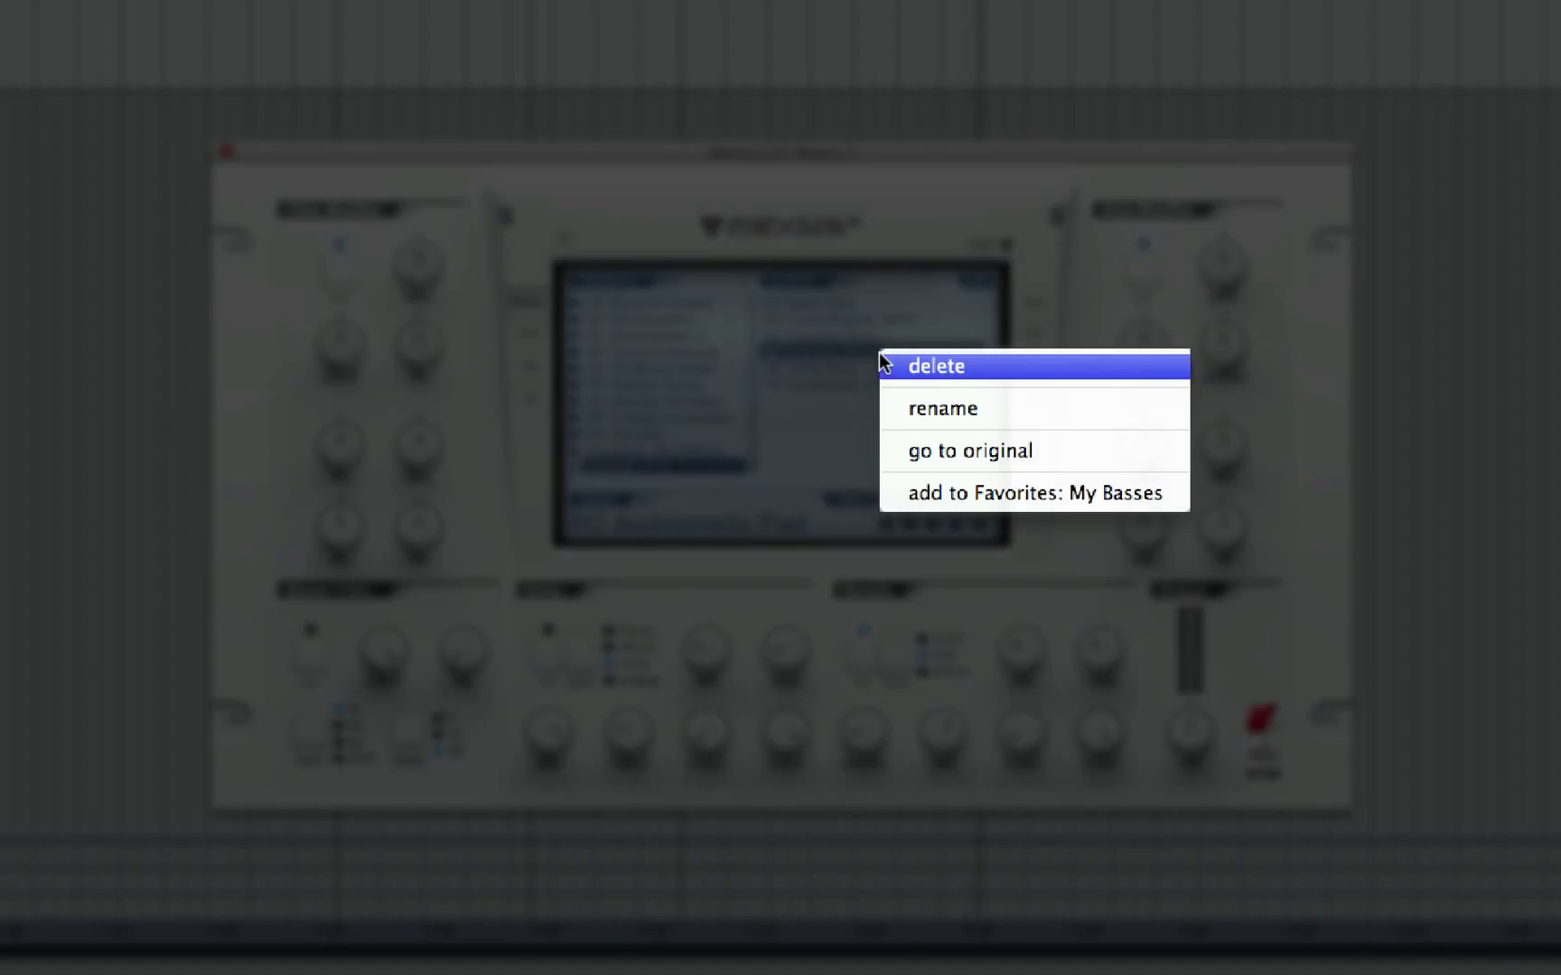
left_click(902, 496)
Add BA CyberWobble 140 8 and BA Gritty Bass 1 to My Basses.
left_click(849, 318)
right_click(849, 318)
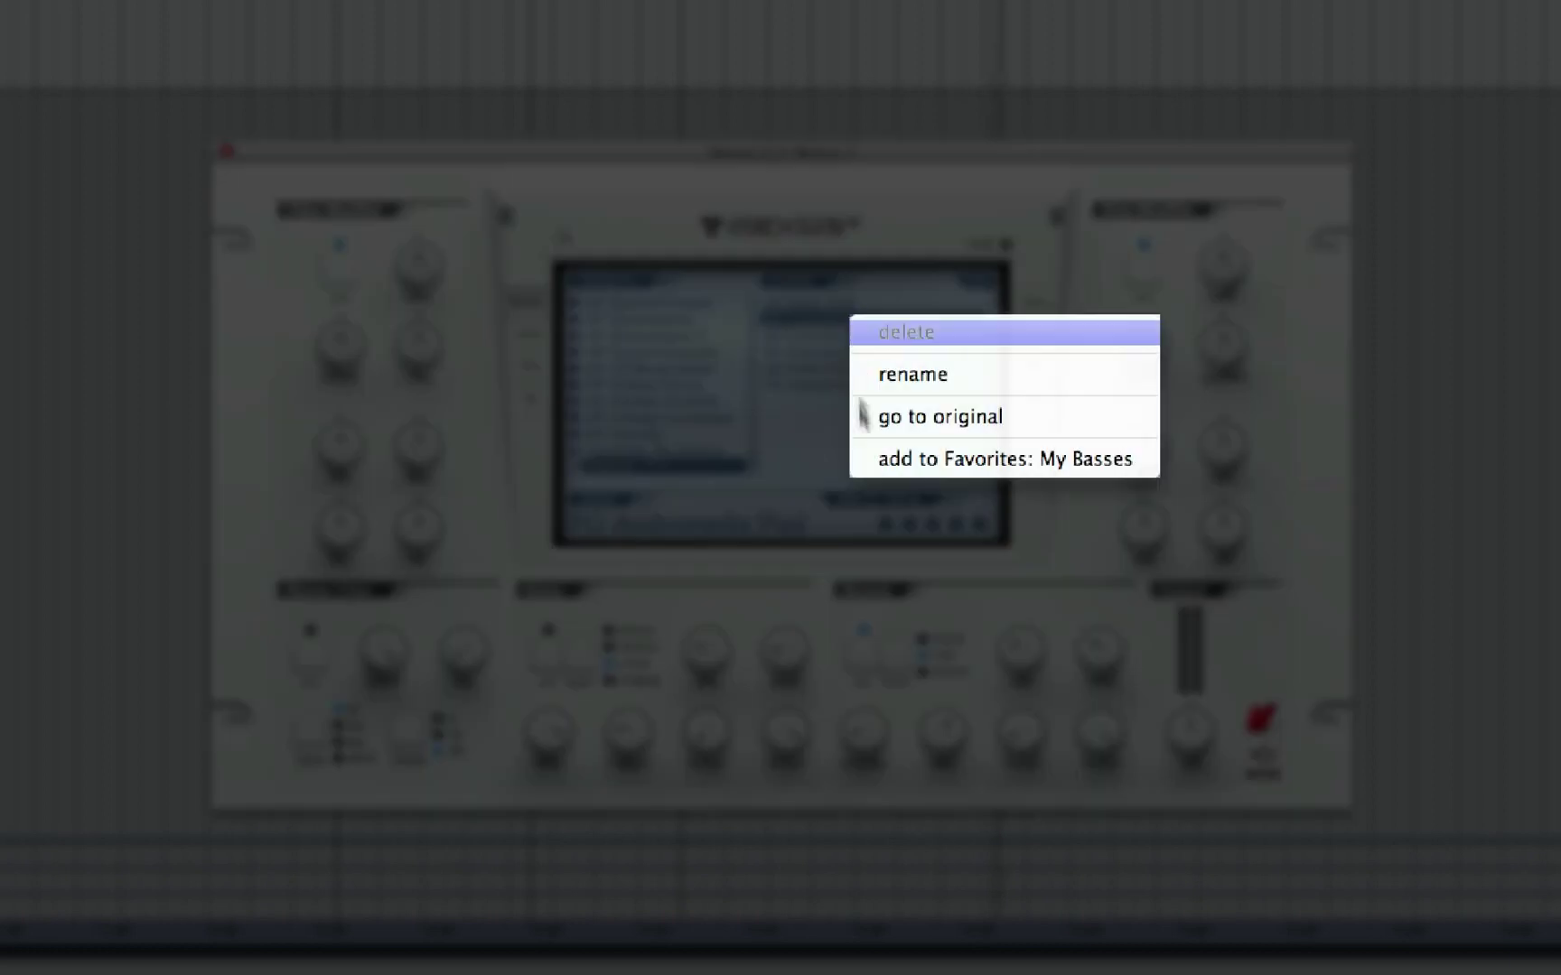
left_click(864, 463)
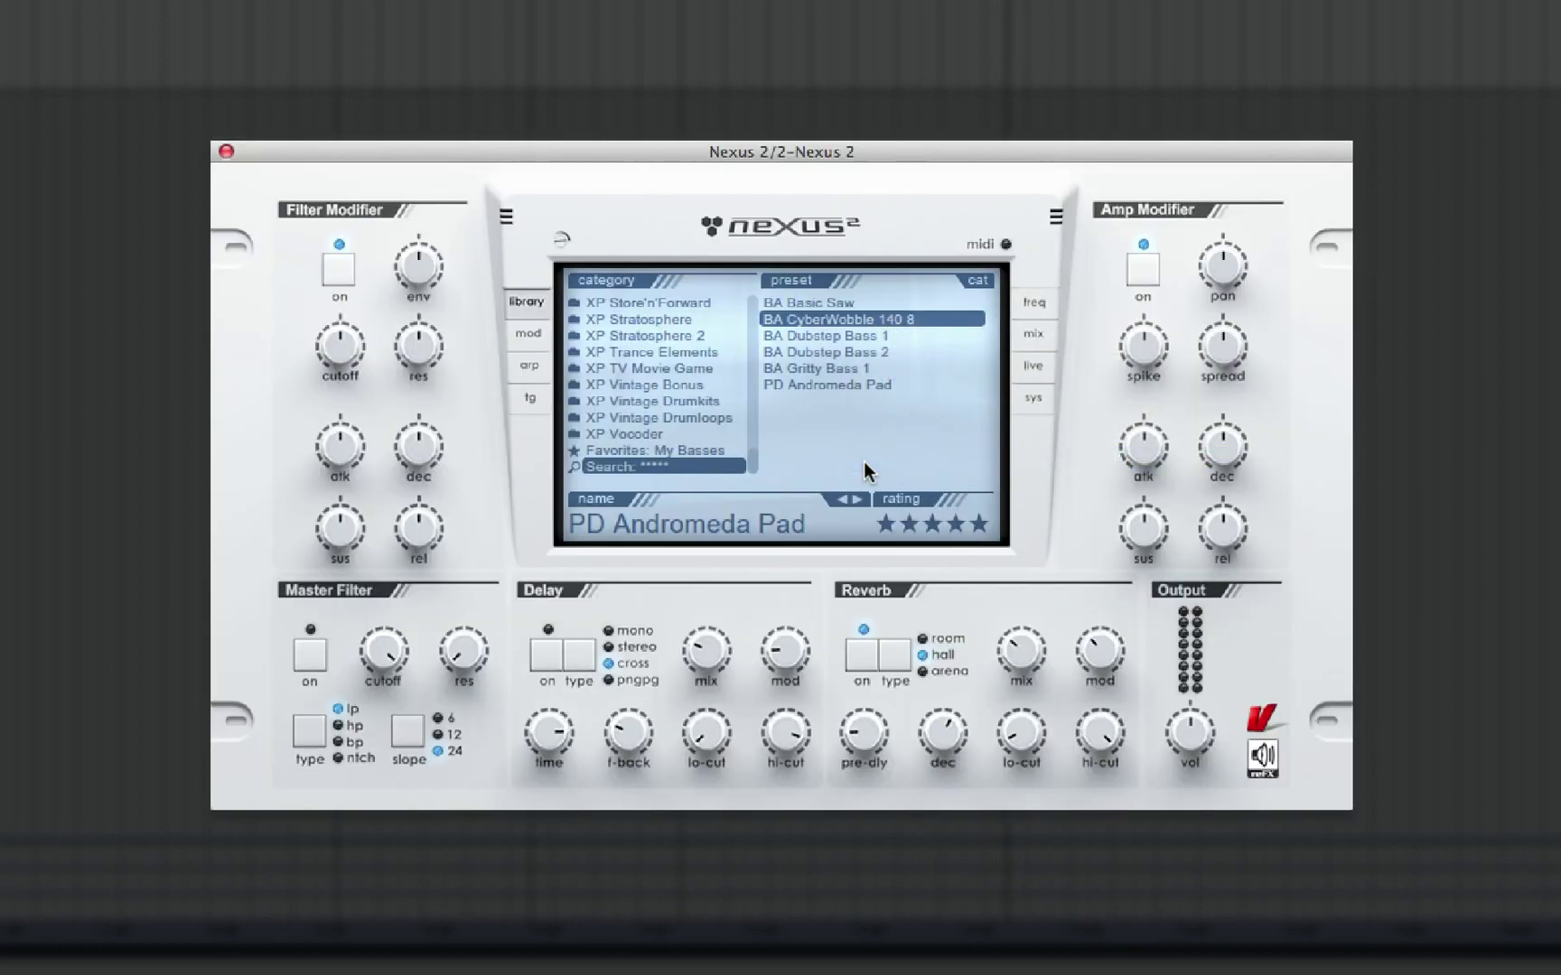
left_click(822, 363)
right_click(821, 363)
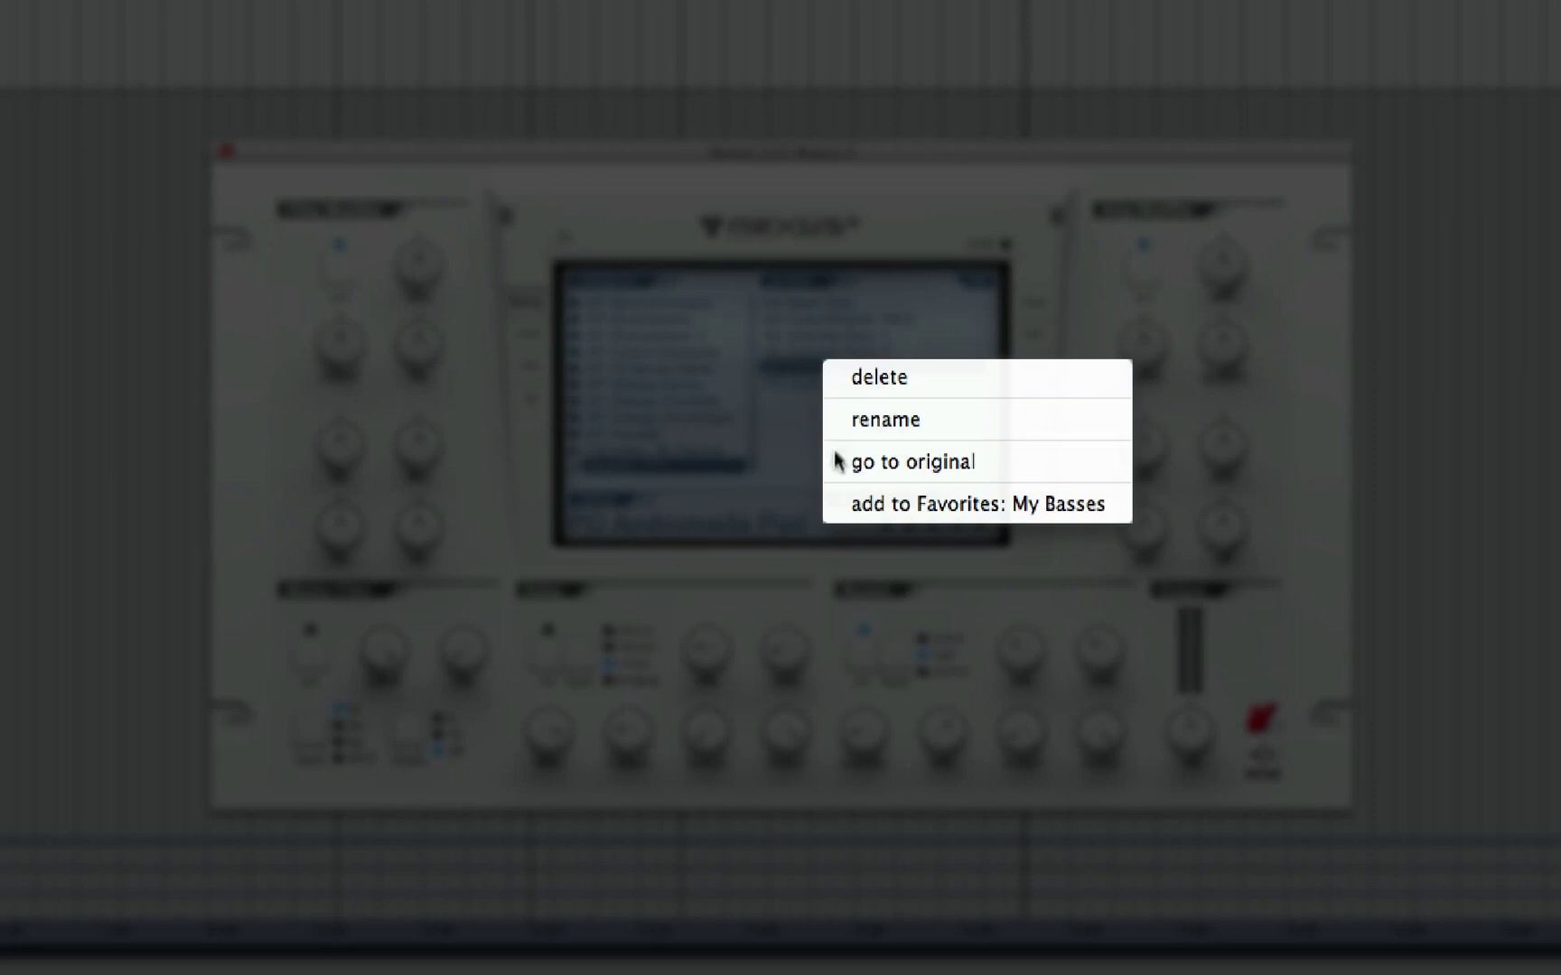
left_click(835, 497)
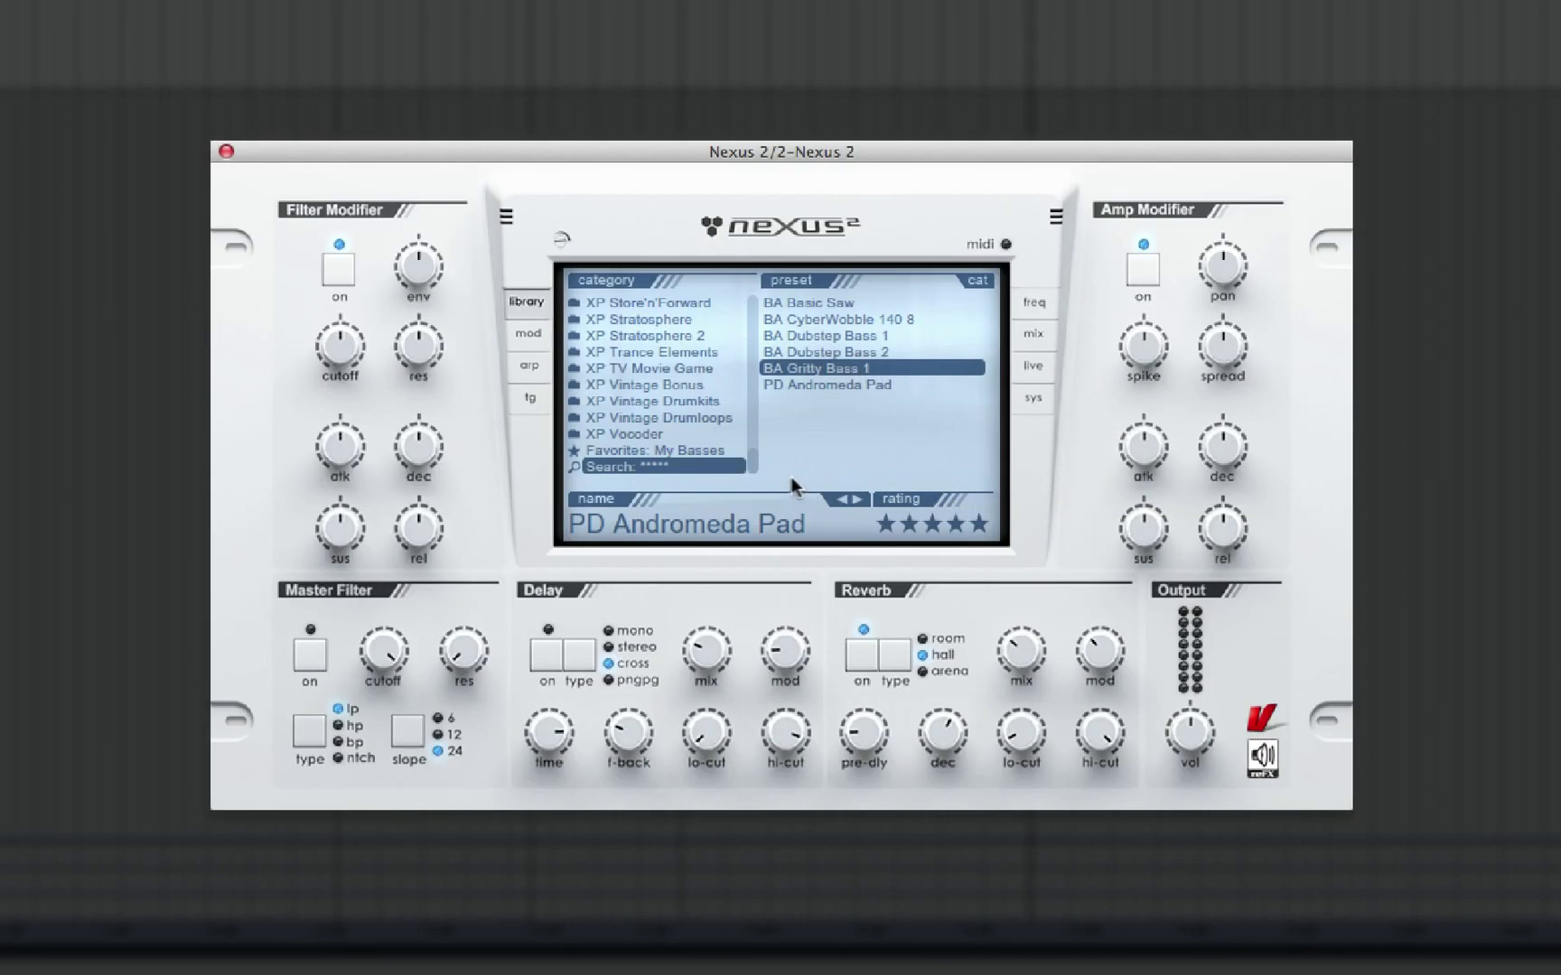
Open Favorites: My Basses, step through its presets and load BA CyberWobble 140 8.
left_click(725, 450)
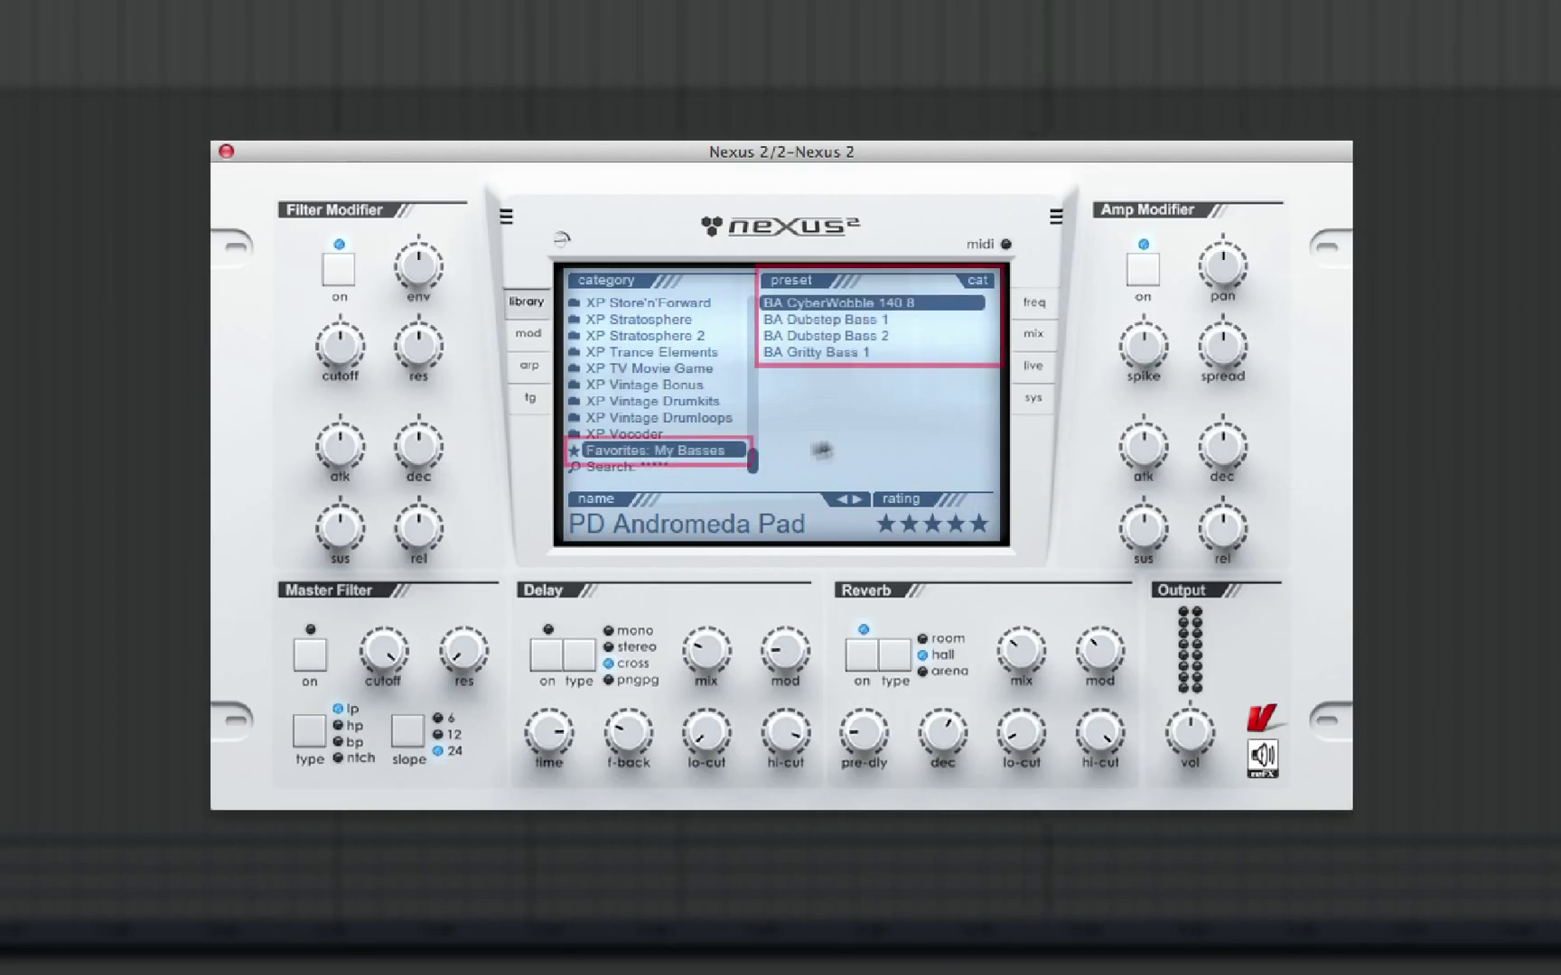
left_click(847, 319)
left_click(874, 335)
left_click(858, 352)
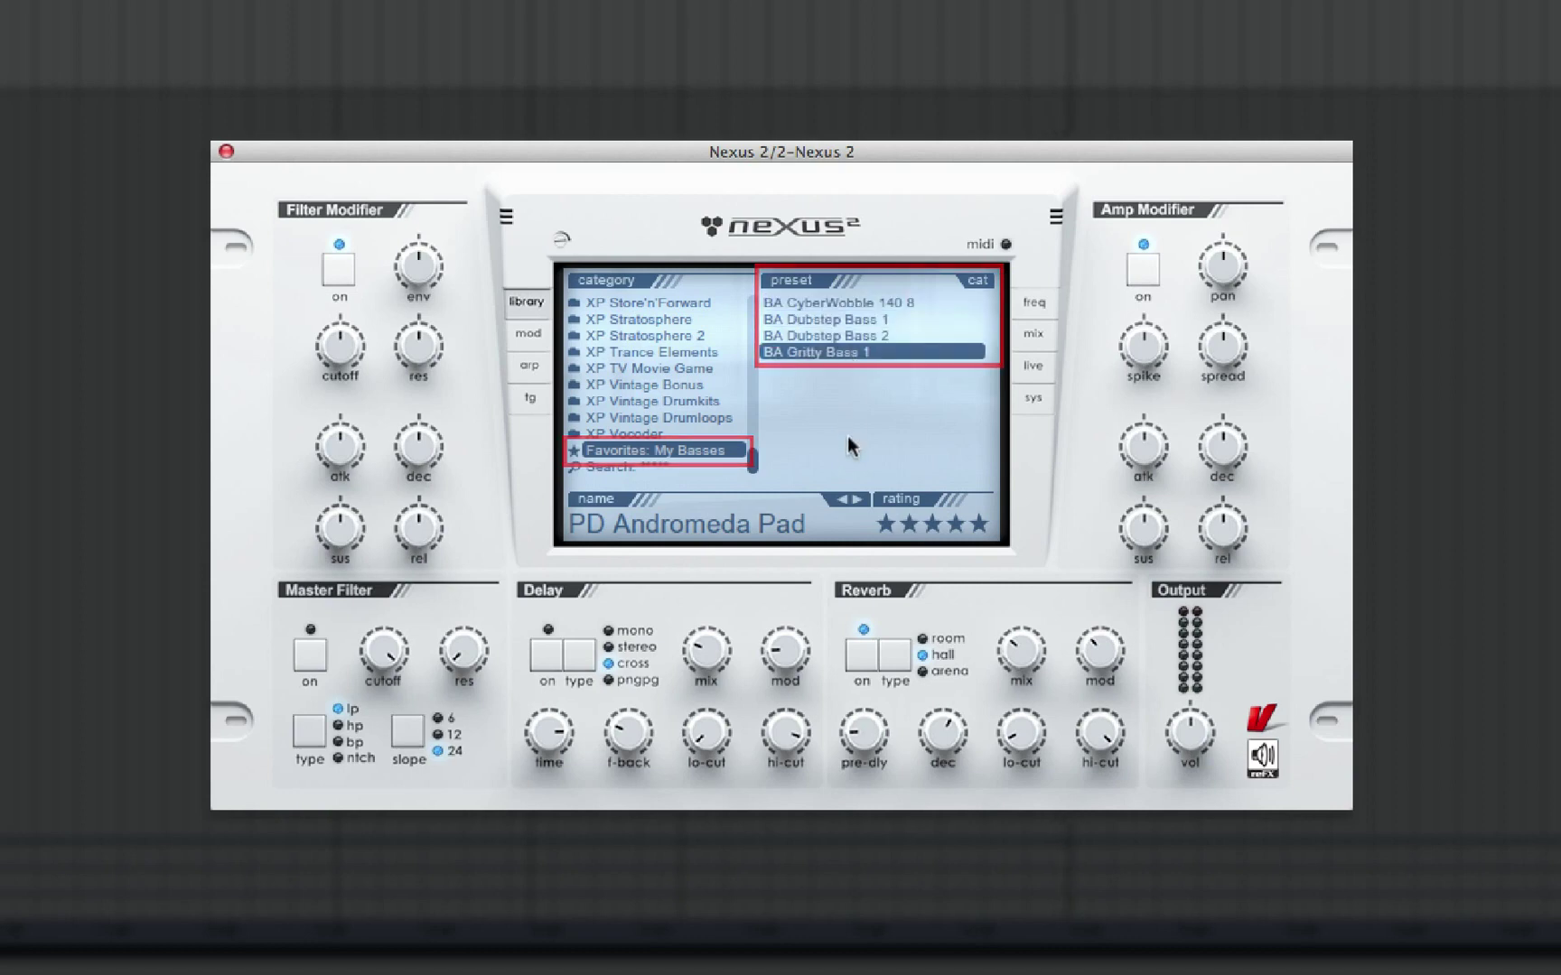
left_click(863, 303)
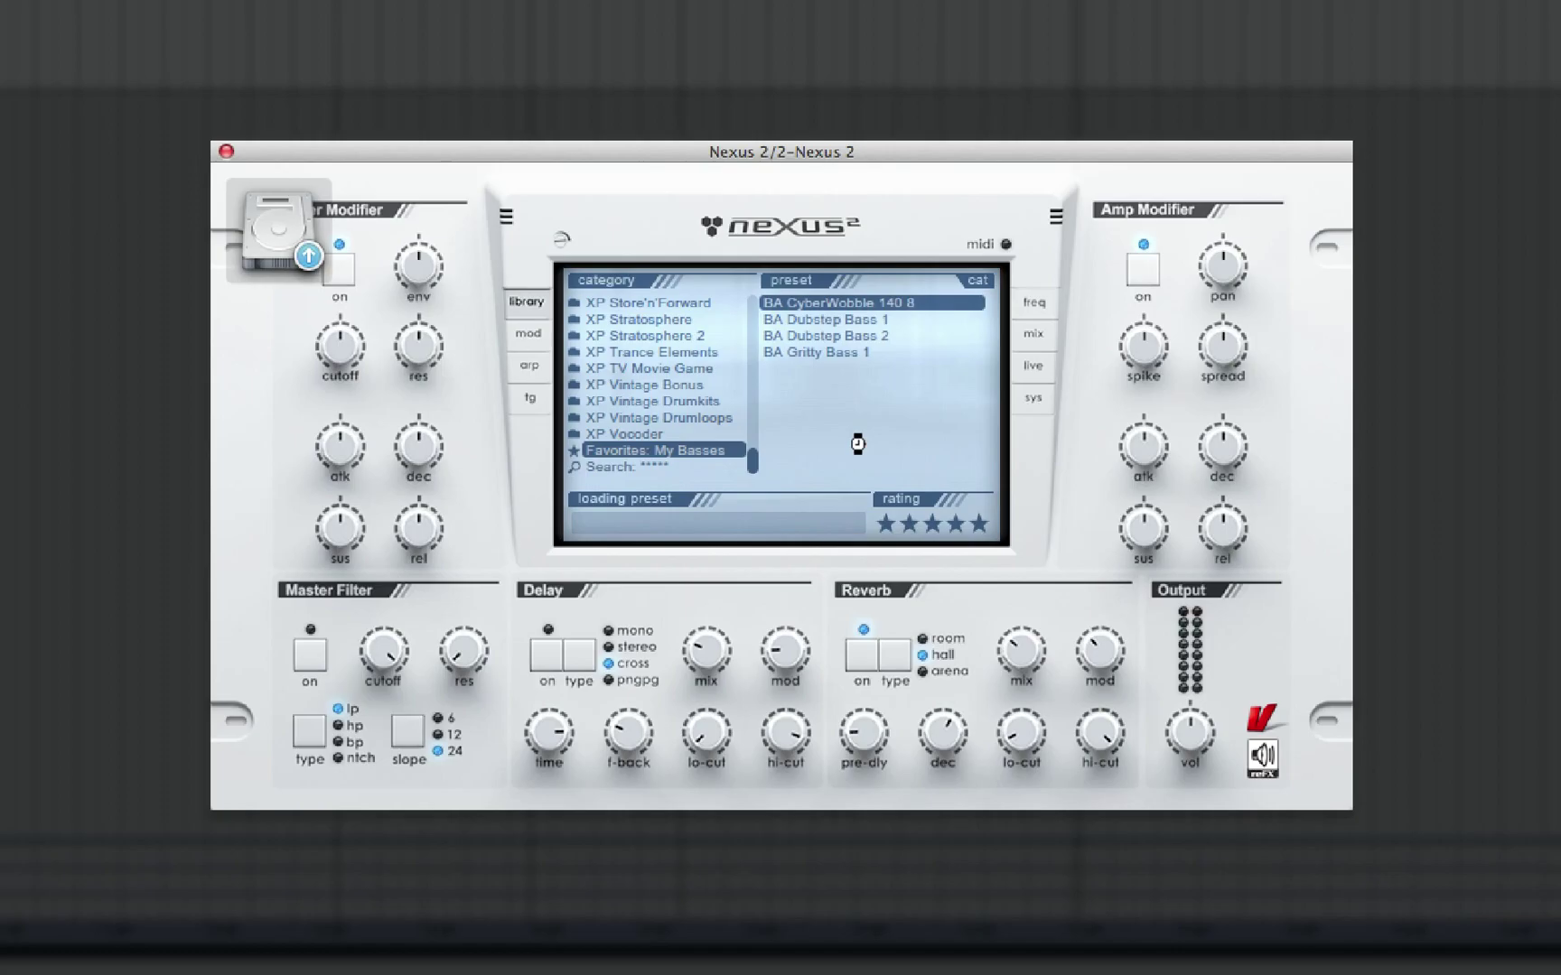